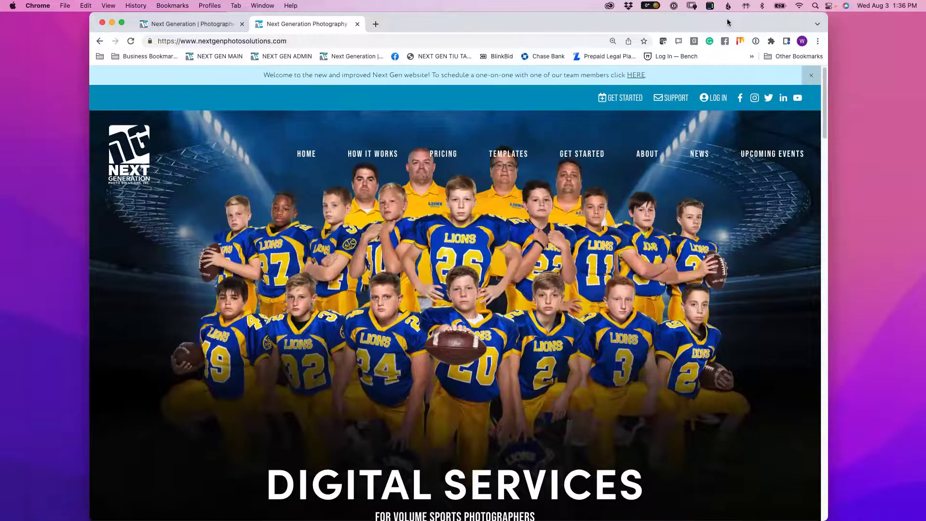
- Move the browser over the spreadsheet and reveal the Templates submenu: T&I Graphic Sets, Individual Banners, Team Panos
drag(719, 22, 769, 21)
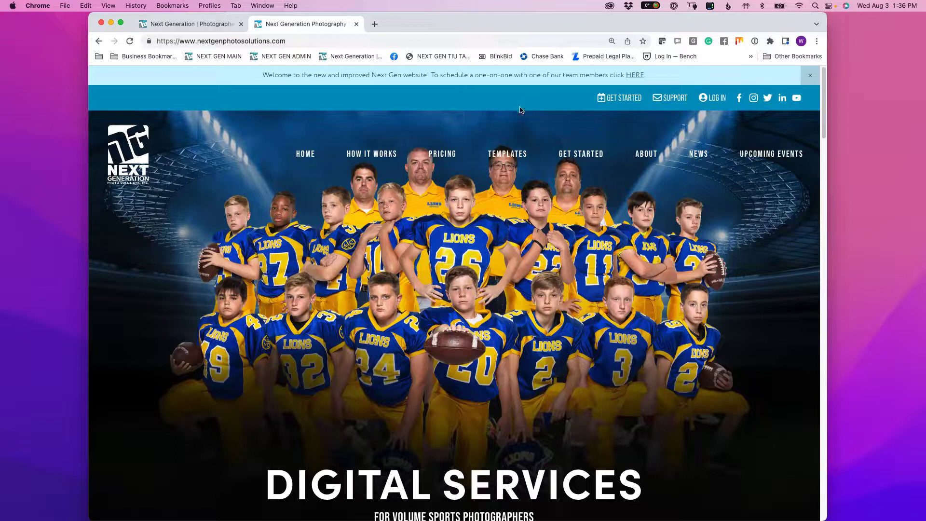
mouse_move(505, 153)
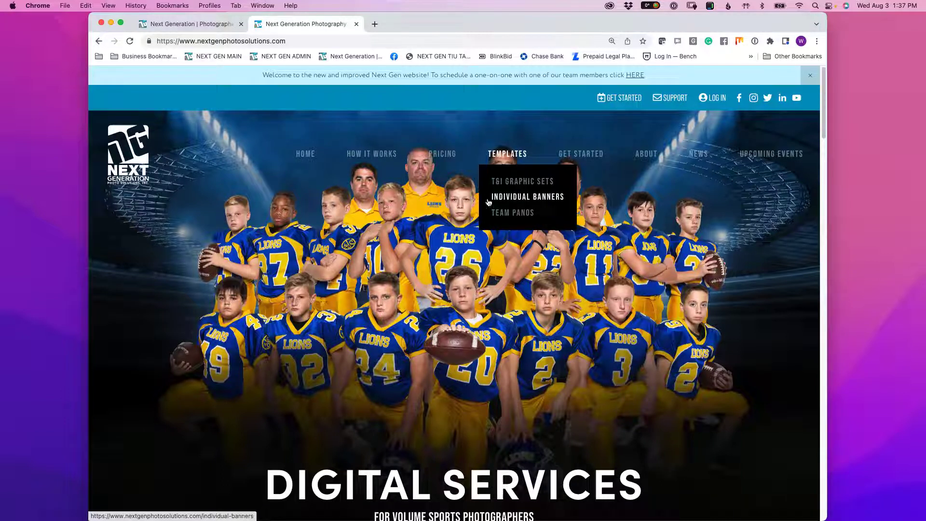
- Open the Individual Banner Designs gallery and scroll down through the banner templates
drag(522, 198, 520, 199)
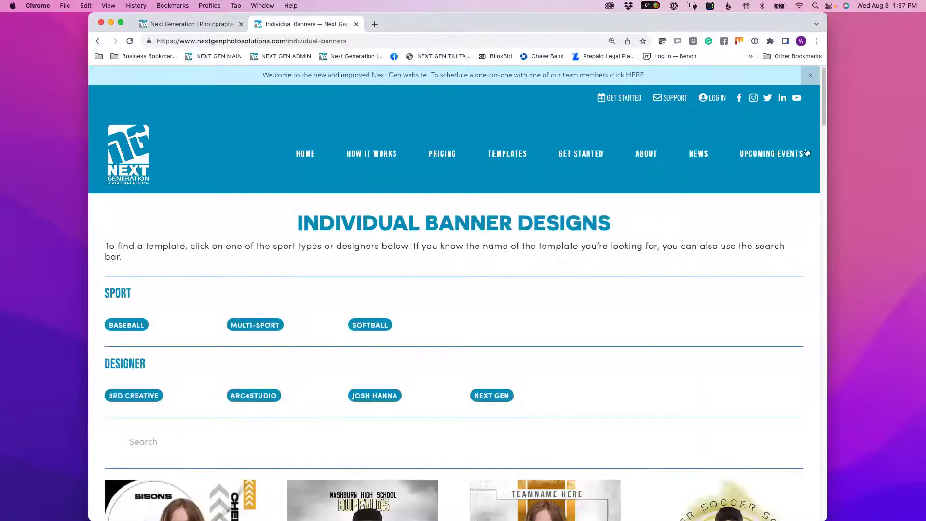
scroll(820, 216, down, 10)
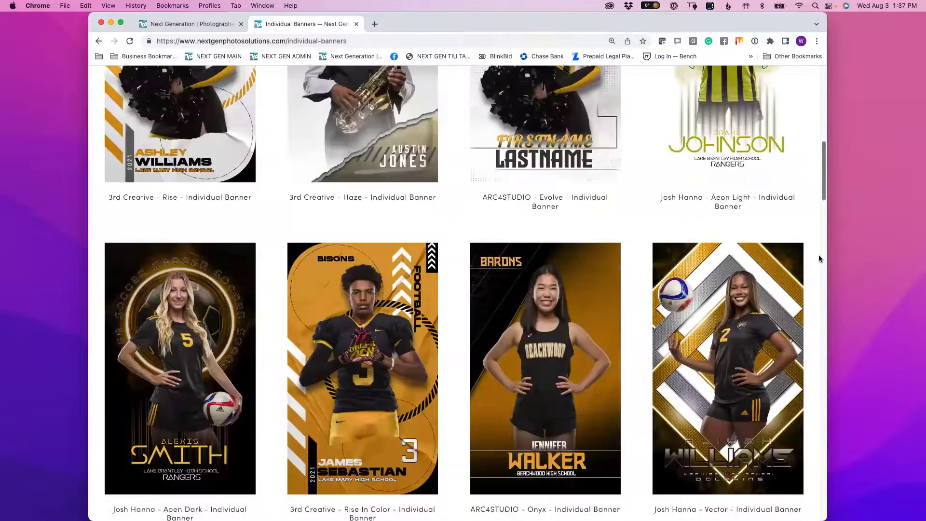
scroll(819, 258, down, 10)
scroll(819, 381, down, 10)
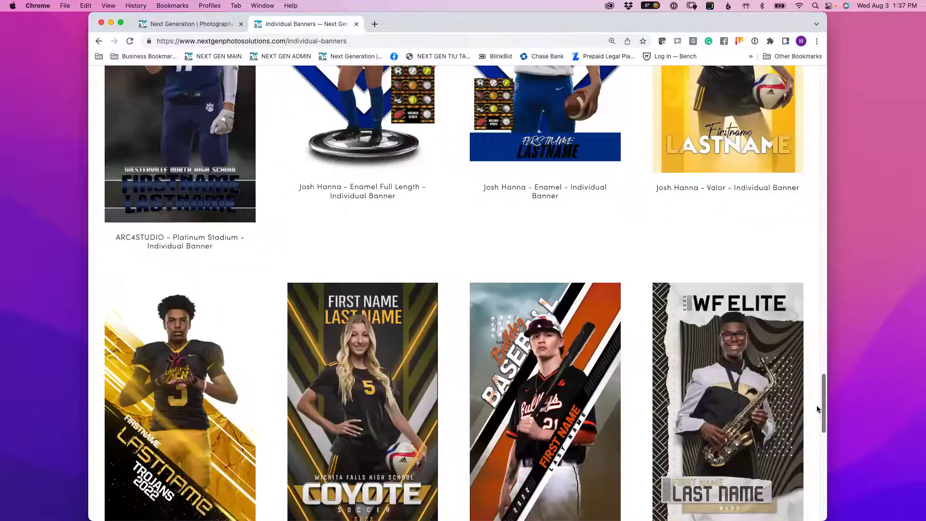
scroll(821, 428, down, 8)
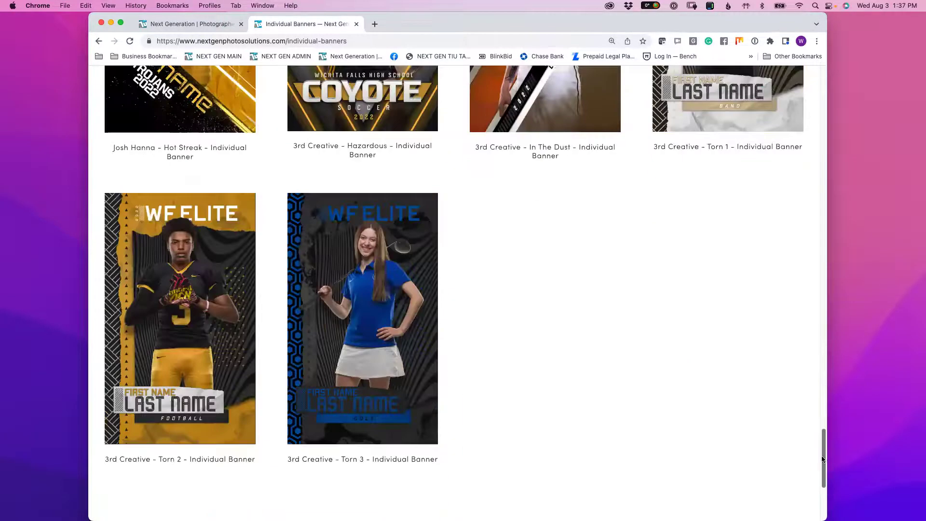
drag(823, 459, 734, 213)
- Scroll back to the top of the banner gallery, then switch to the admin site's active jobs
scroll(713, 140, up, 8)
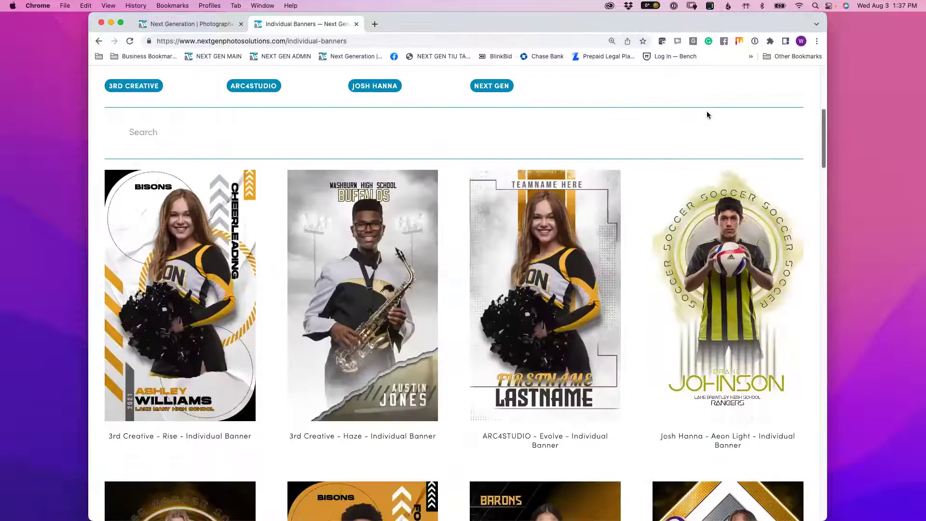
scroll(734, 182, up, 3)
scroll(733, 183, down, 9)
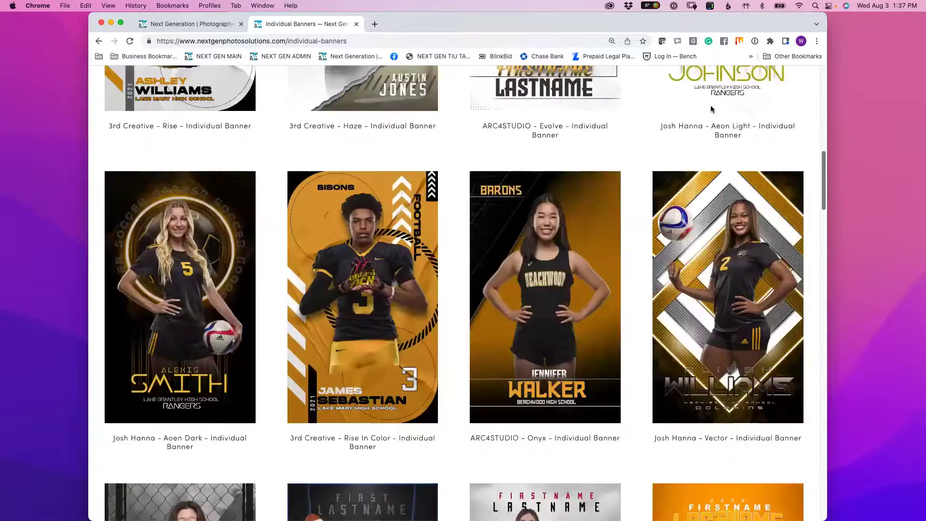
scroll(712, 109, up, 5)
scroll(755, 245, down, 15)
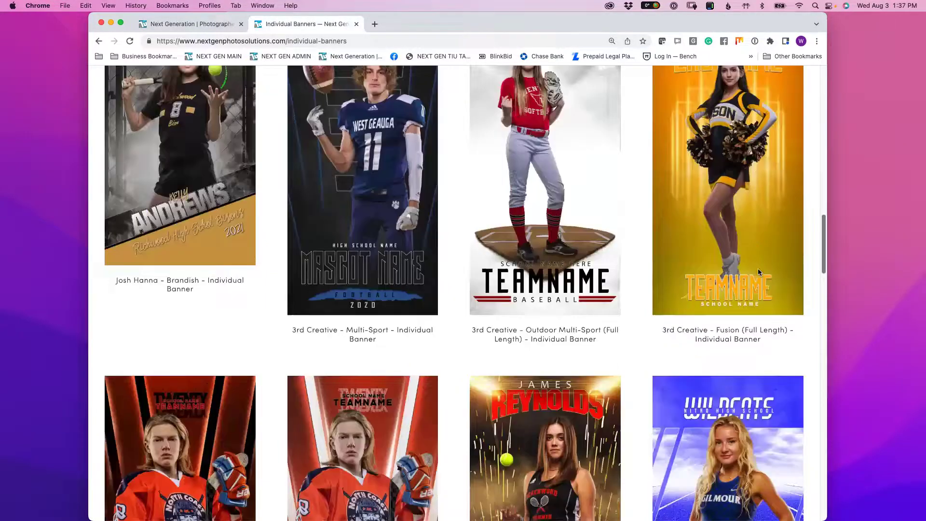
scroll(764, 322, down, 10)
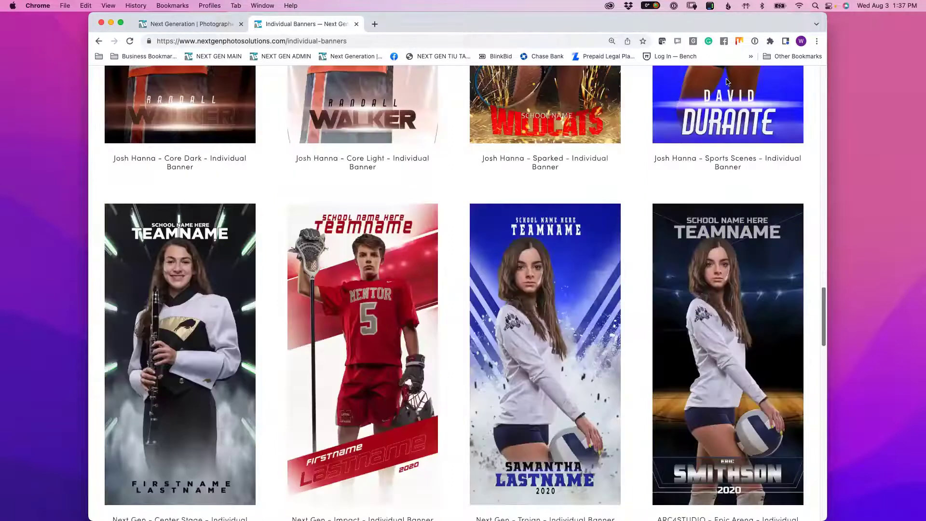
scroll(432, 385, up, 20)
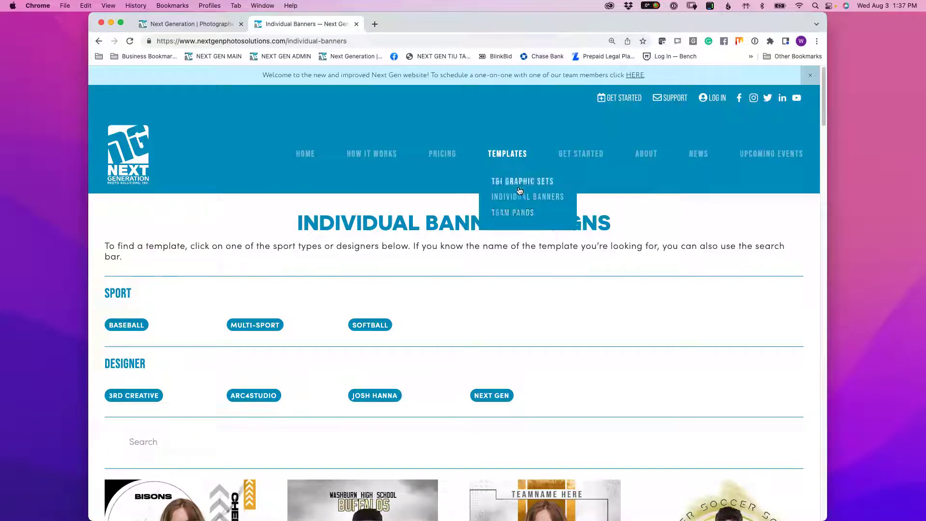
click(185, 24)
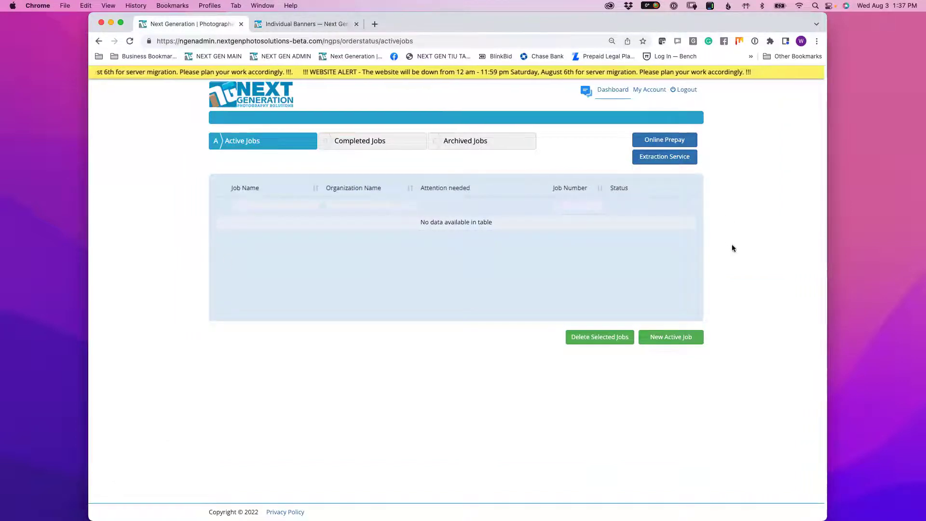
- Go from My Account to the Products list and start a blank New Product form
click(653, 94)
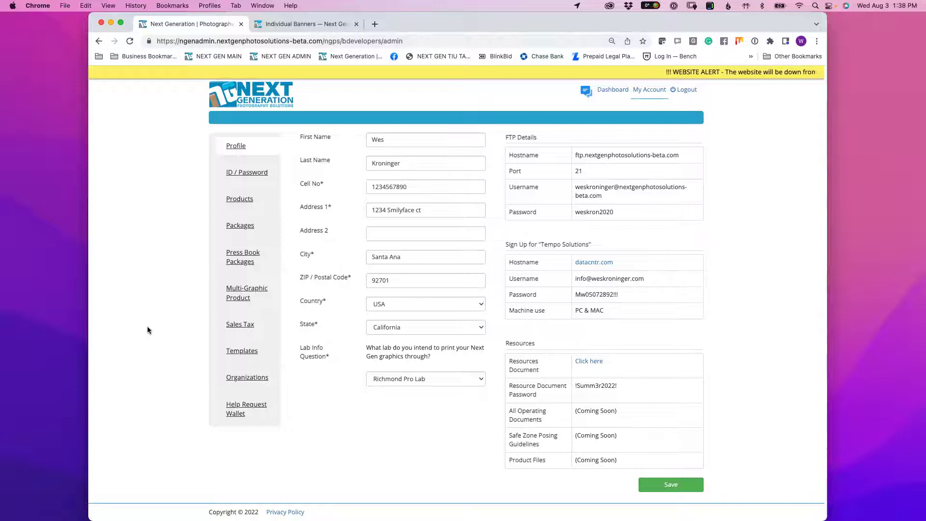
click(236, 201)
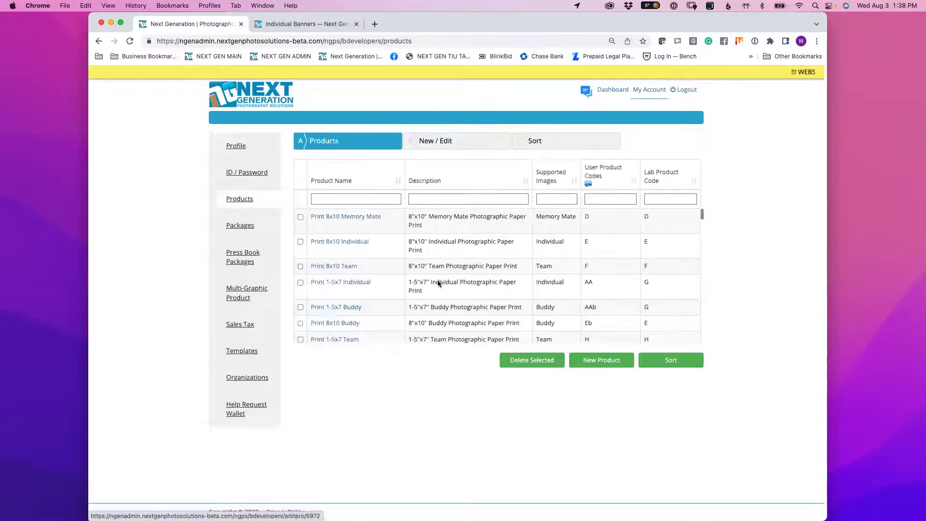
click(607, 362)
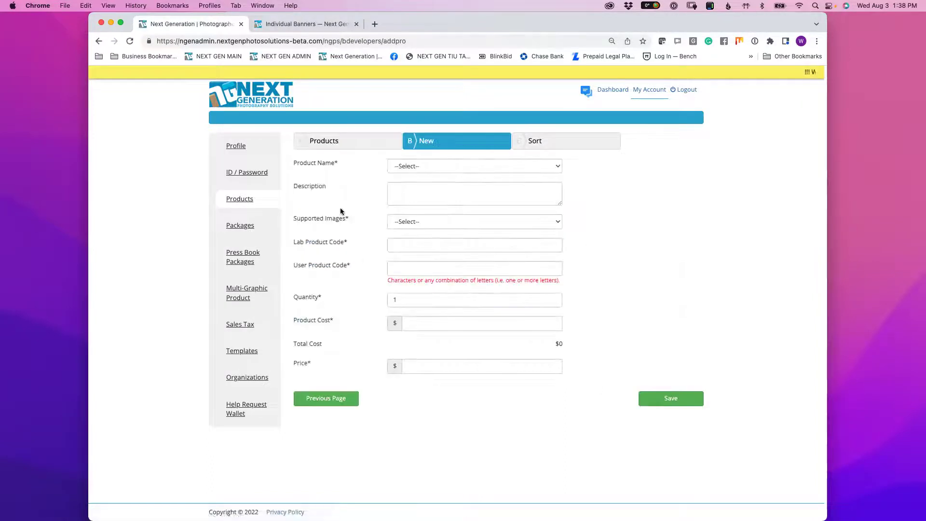
- Choose Individual Banner - 2x4 as the product name and enter ZZ for both product codes
click(416, 169)
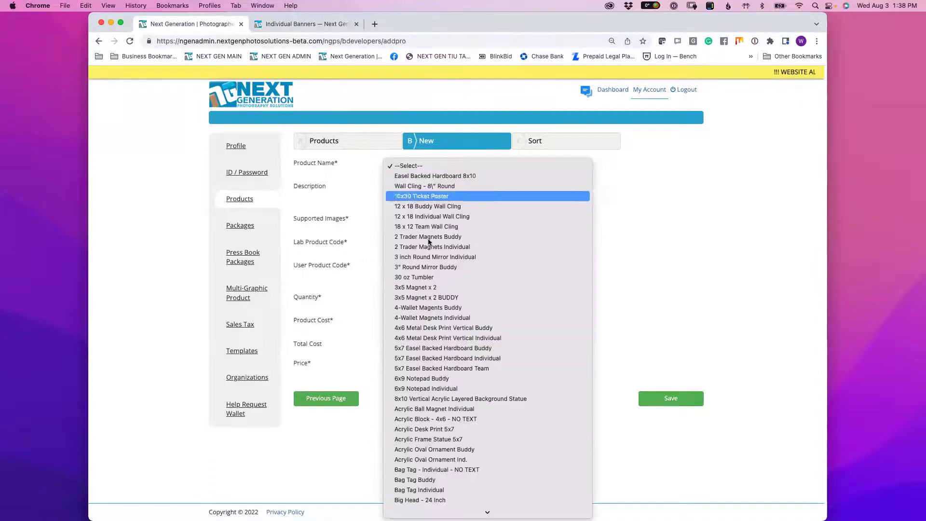
mouse_move(487, 512)
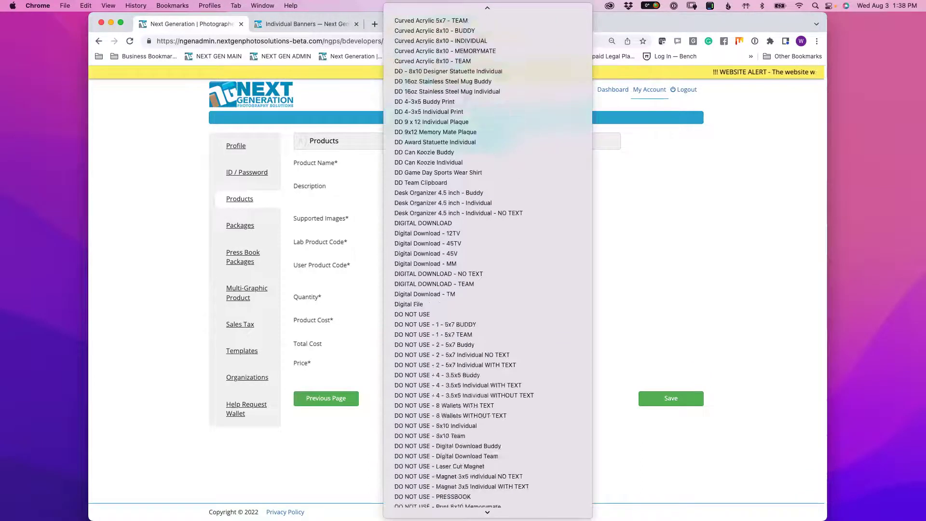
scroll(440, 499, down, 10)
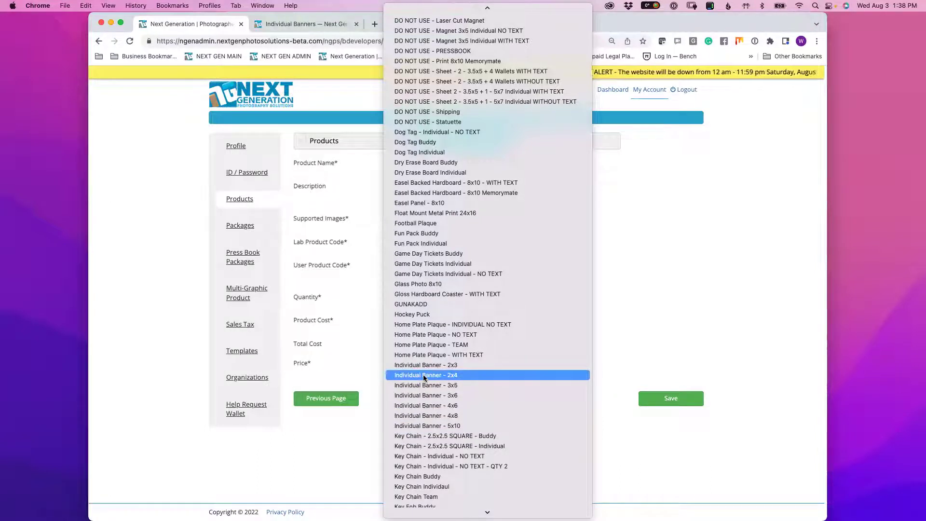
click(432, 392)
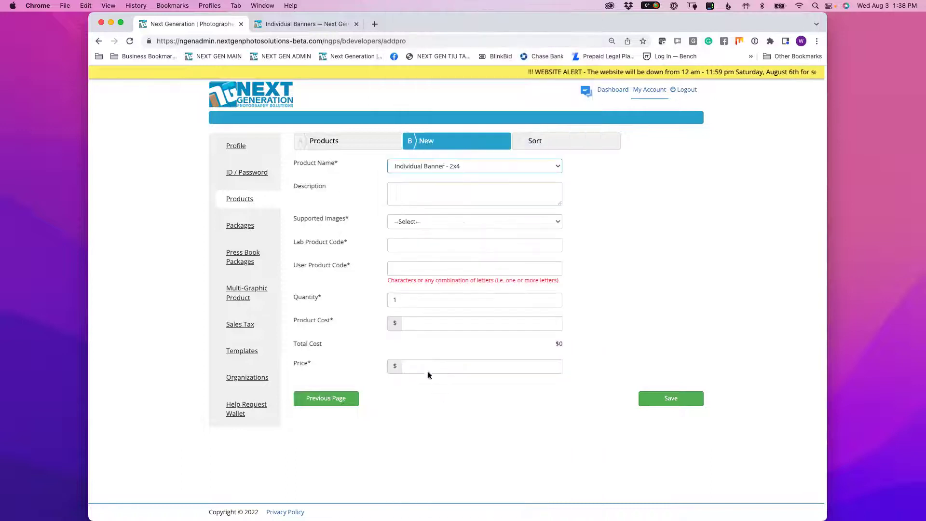
click(404, 246)
text(ZZ)
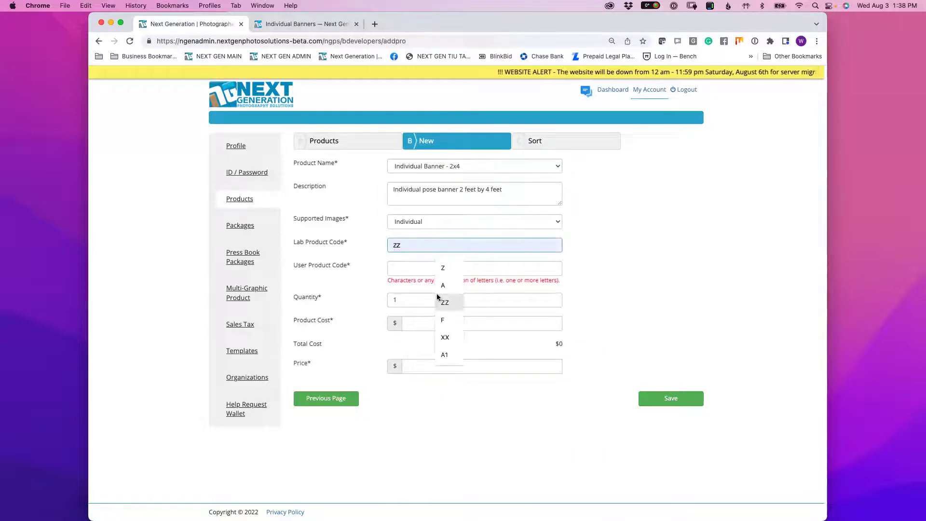
key(Tab)
text(ZZ)
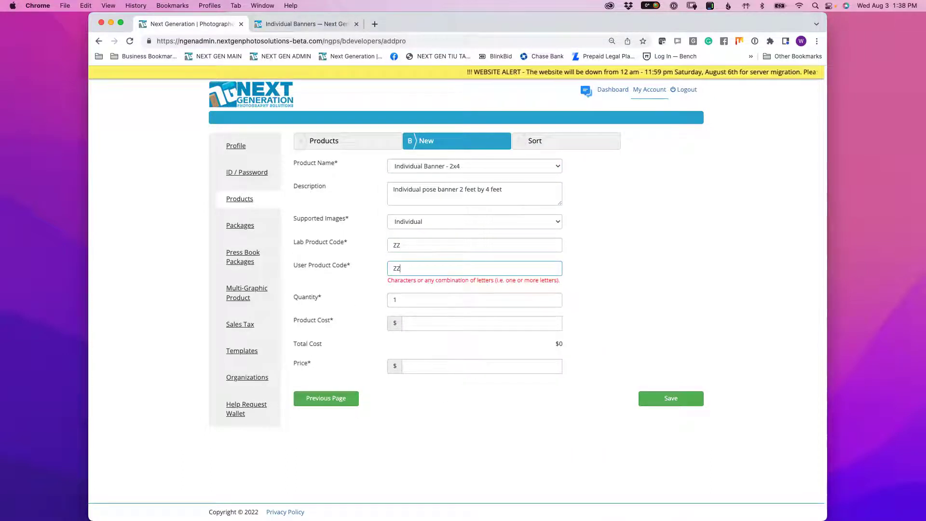
drag(292, 264, 351, 265)
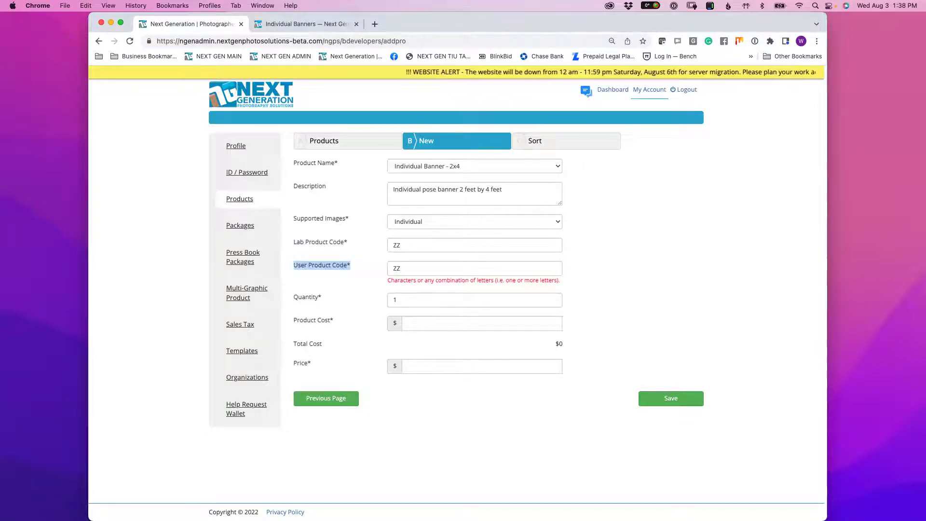
click(352, 266)
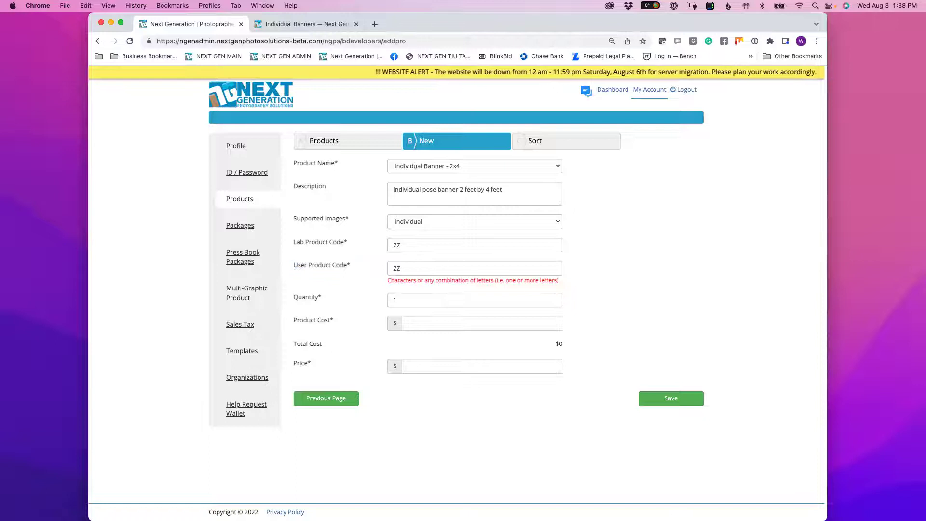
- Set product cost and price to 1 and save the new banner product
click(456, 323)
key(Down)
key(Return)
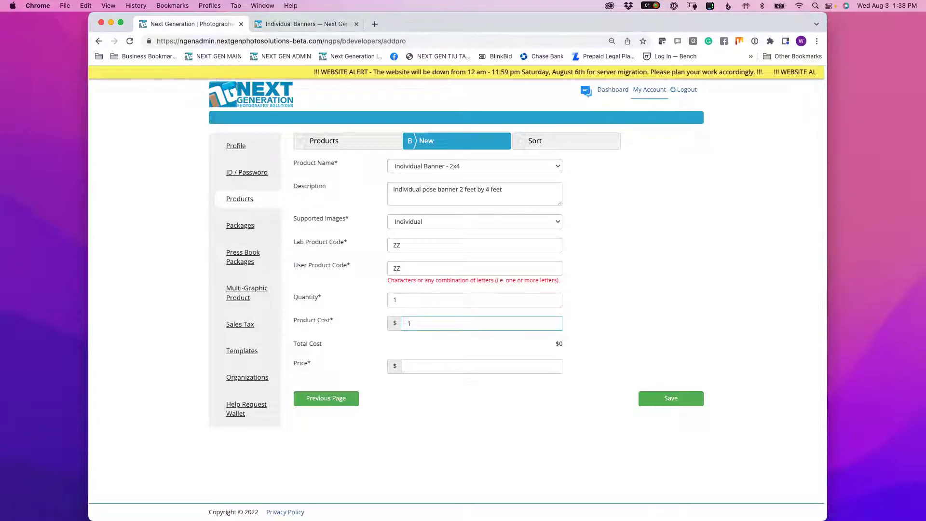
key(Tab)
key(Down)
key(Return)
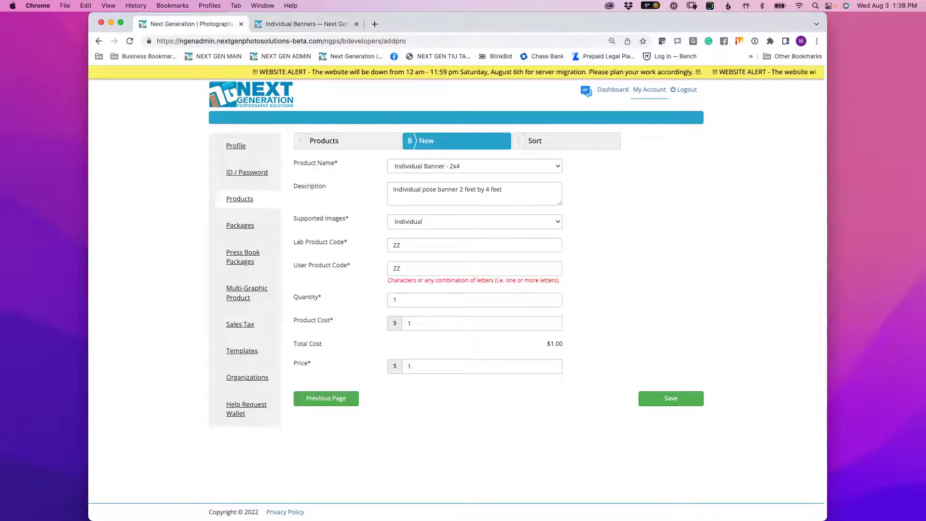
key(Return)
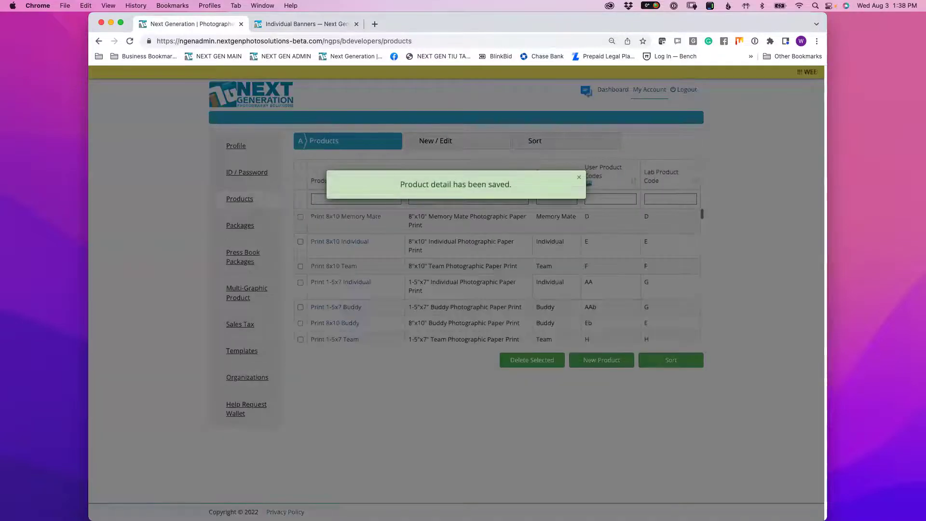
- Start a new active job under the Test organization named 'Banner Order'
scroll(497, 275, down, 10)
scroll(344, 335, down, 3)
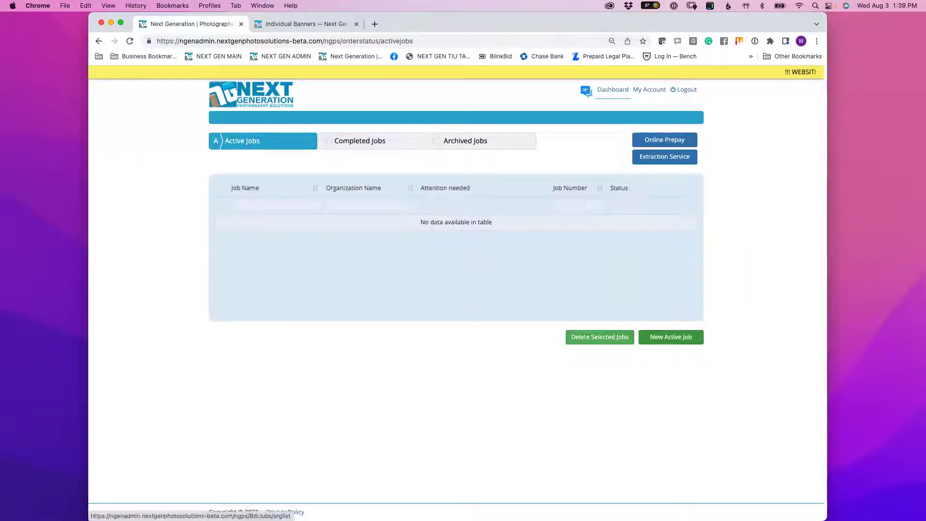
click(671, 337)
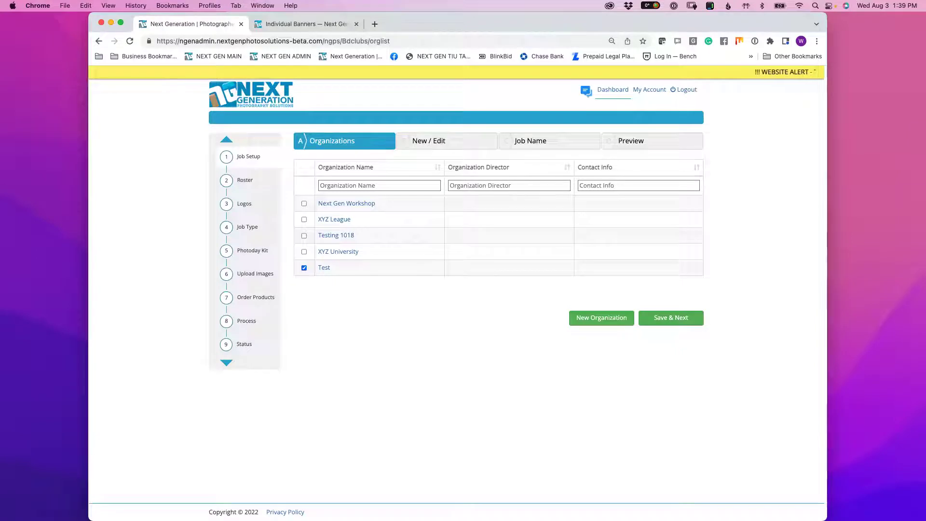
click(671, 318)
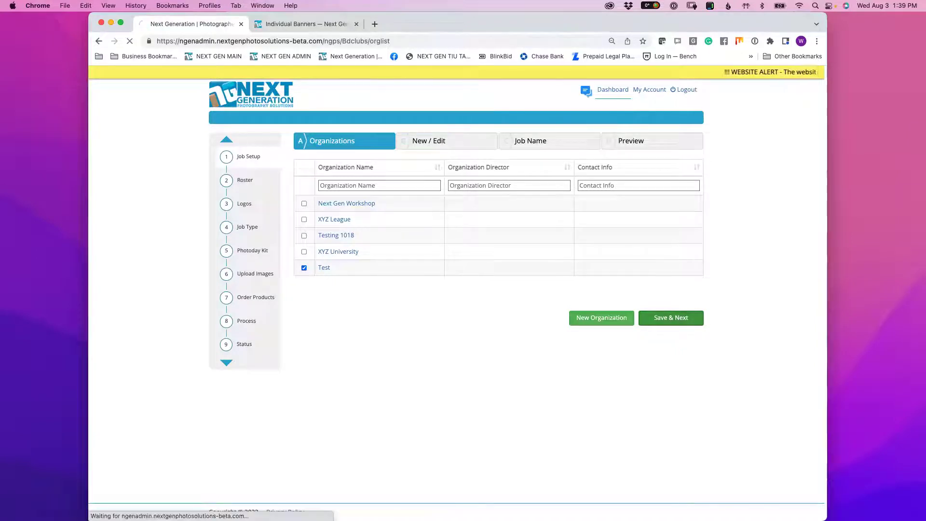
click(387, 165)
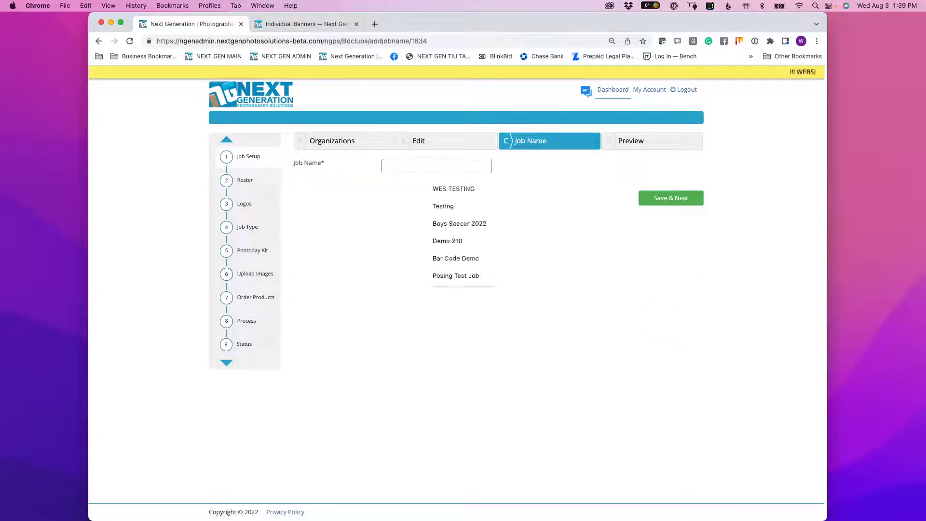
text(Banner)
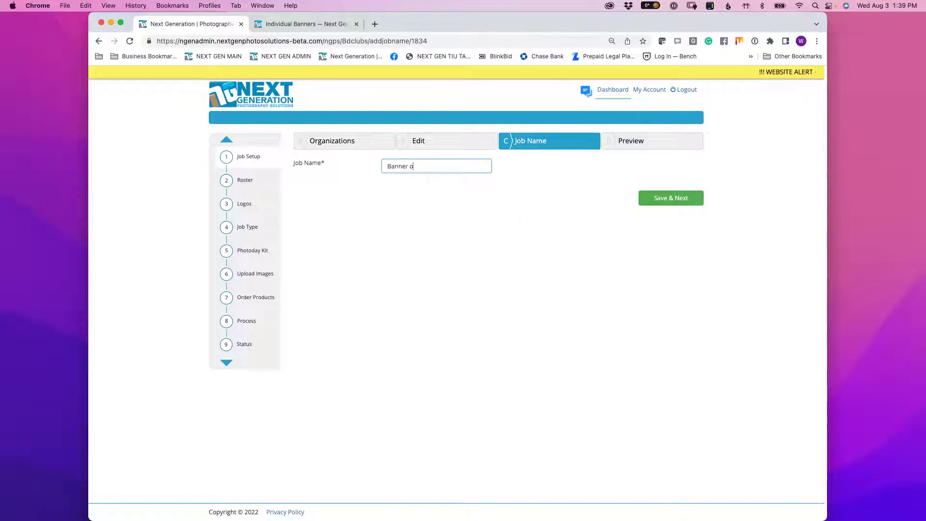
text( Order)
click(671, 193)
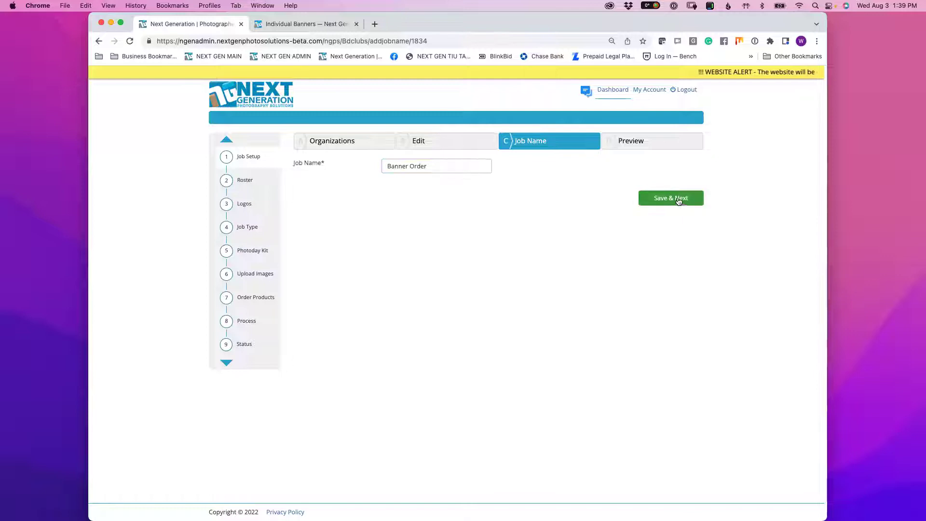
- Continue past the job preview to the Roster step and reveal the roster spreadsheet behind the browser
click(671, 334)
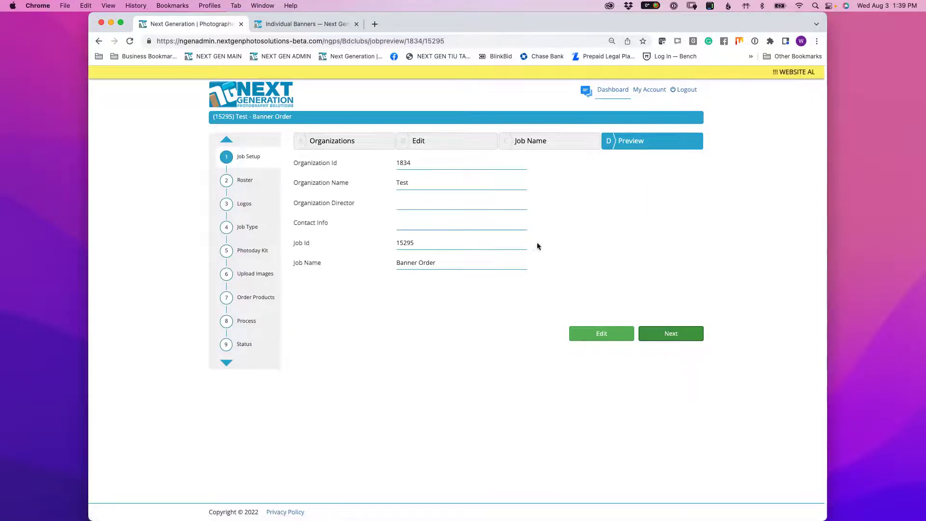
click(664, 330)
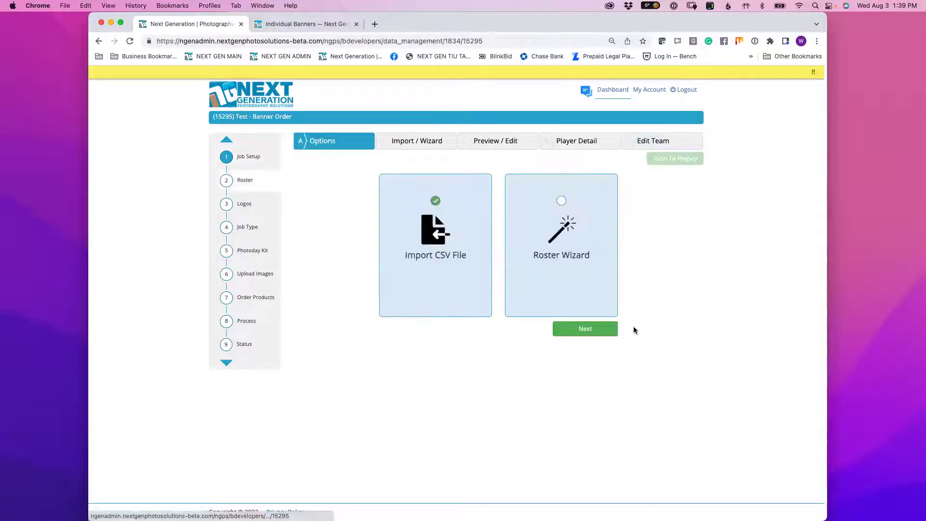
drag(404, 254, 480, 260)
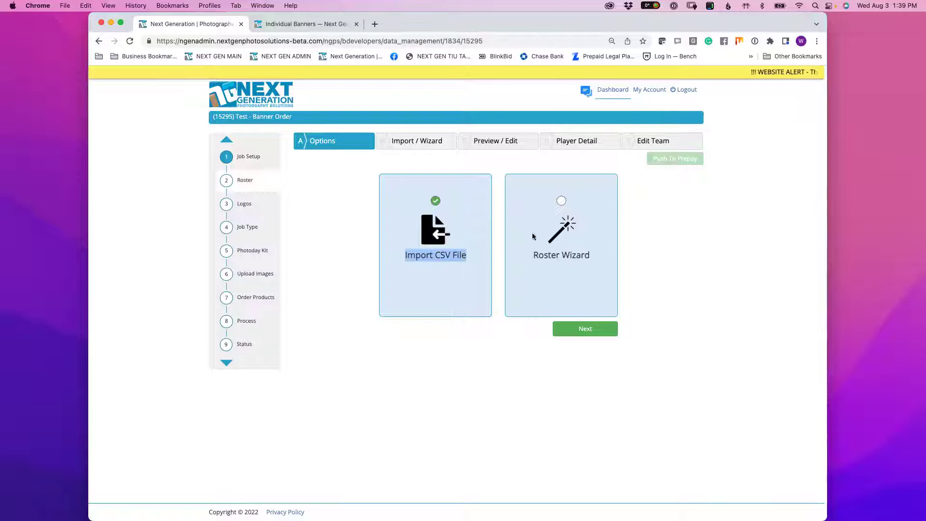
drag(485, 24, 515, 22)
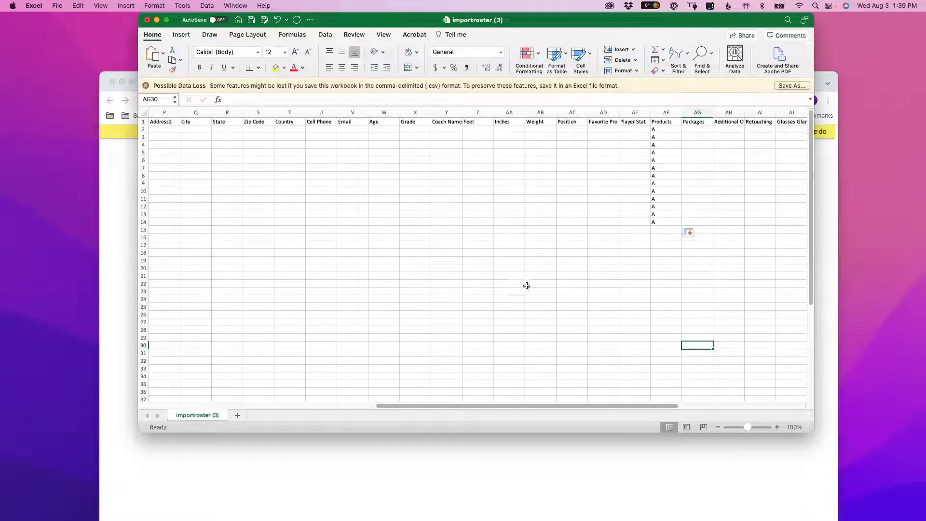
- Clear the Products values in AF2:AF15 and fill Volleyball into Team cells A2 through A10
drag(498, 406, 479, 407)
drag(695, 129, 688, 230)
key(Delete)
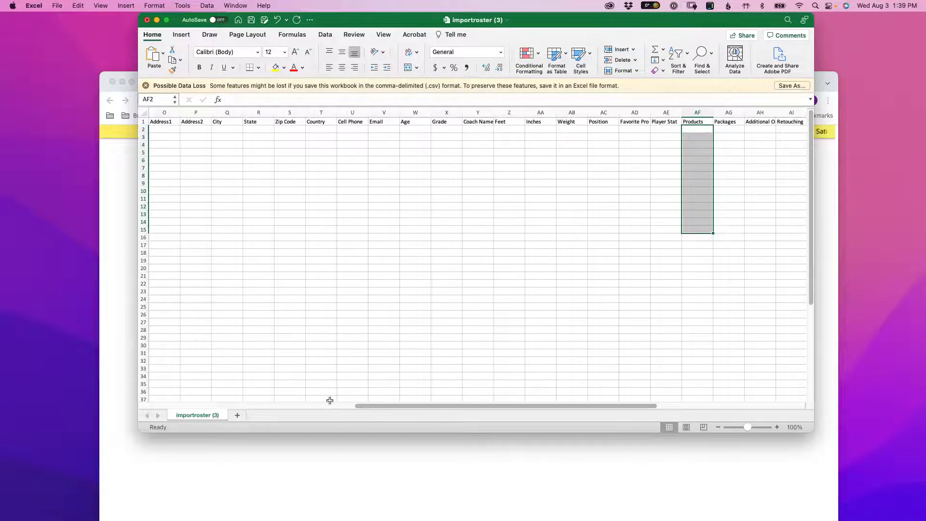
drag(352, 406, 139, 405)
click(165, 130)
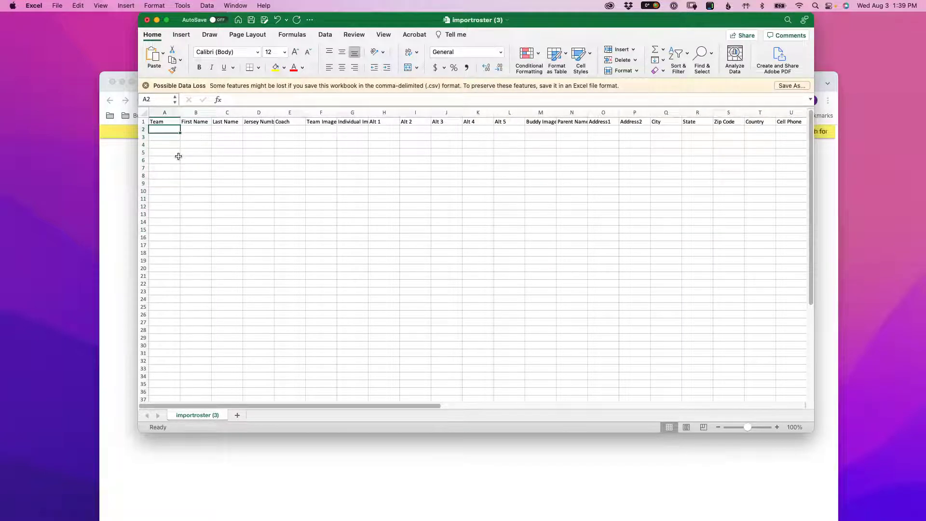
text(Volleyba)
key(Return)
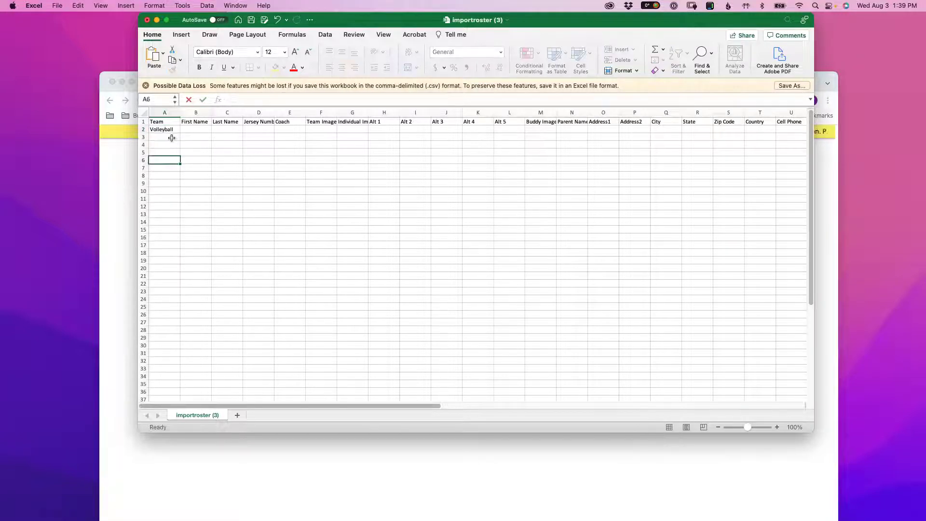
click(174, 129)
drag(180, 132, 184, 194)
- Enter Track in A11 and fill it down through A18
double_click(165, 206)
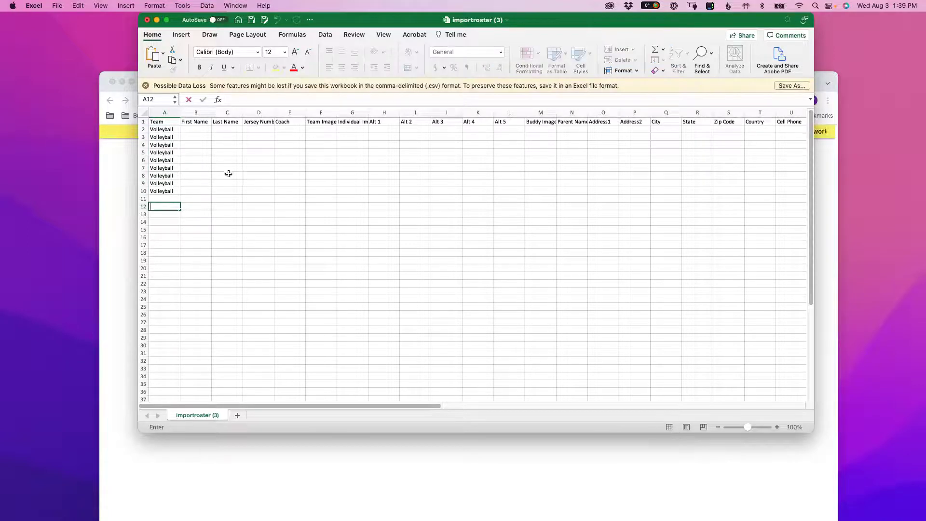
click(168, 200)
text(Track)
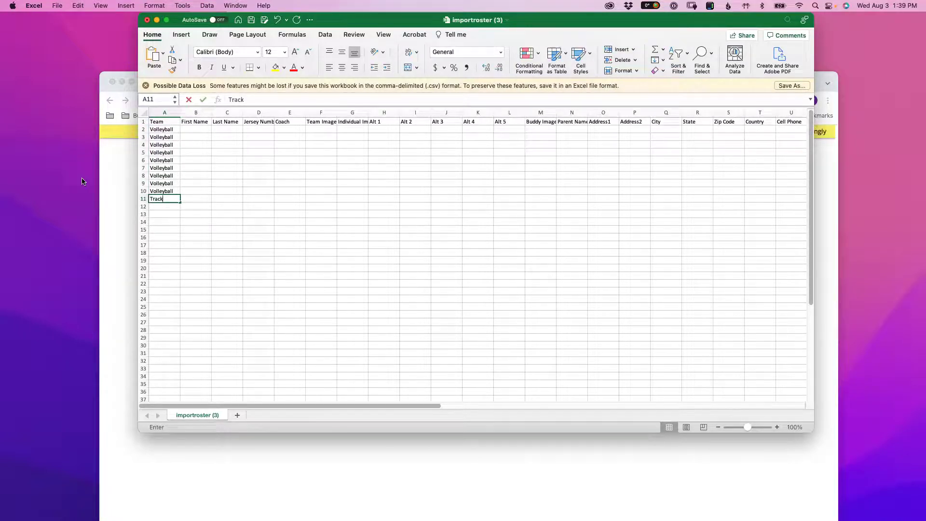
key(Return)
click(176, 201)
drag(177, 201, 167, 284)
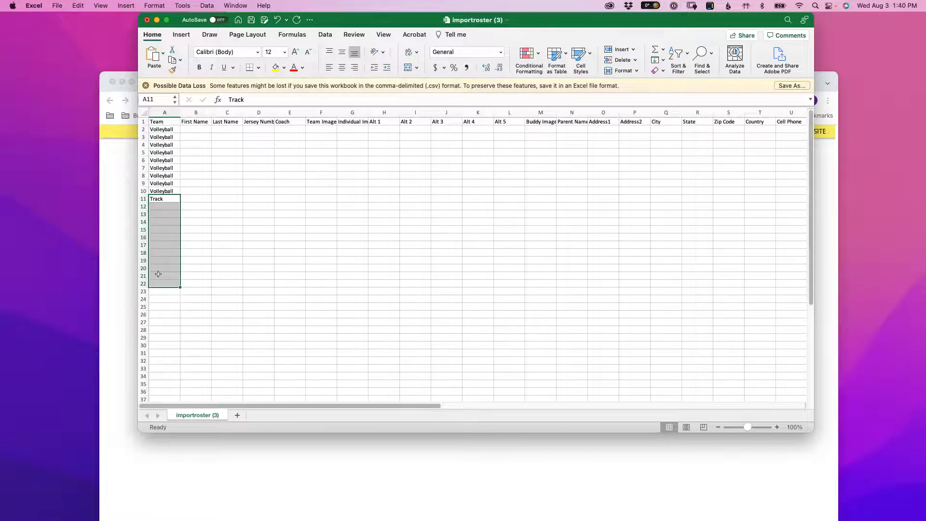
click(166, 201)
drag(176, 202, 186, 257)
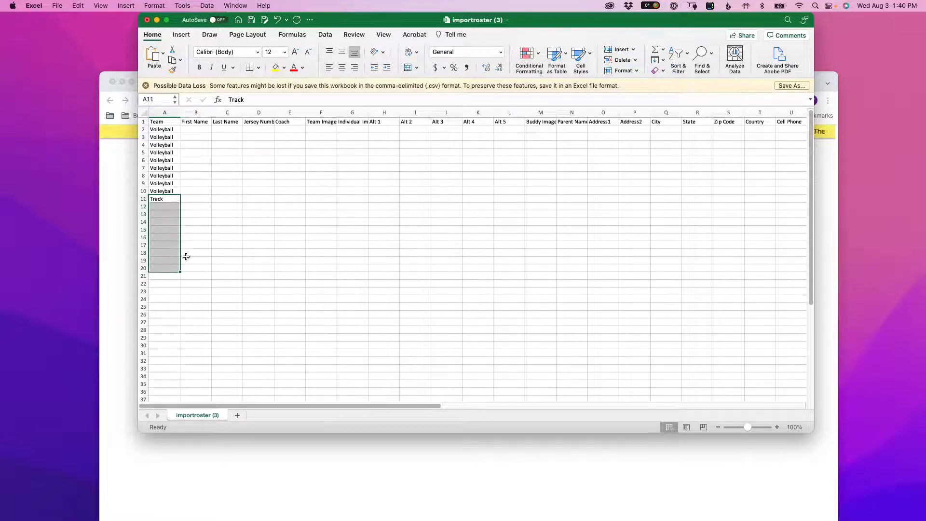
click(172, 199)
drag(180, 203, 177, 257)
- Enter Senior Banners below the Track rows and widen column A to fit it
click(170, 283)
double_click(172, 260)
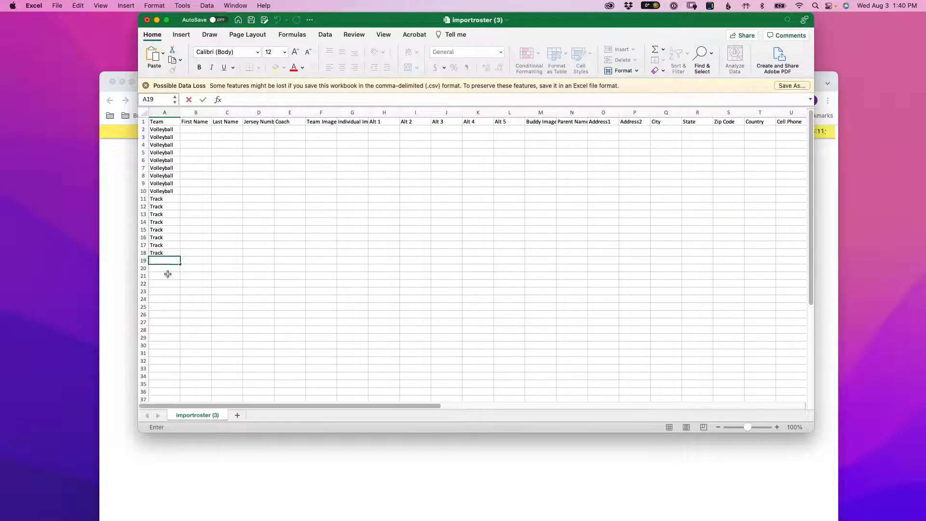
text(Senior Banners)
click(165, 283)
drag(180, 113, 188, 347)
click(178, 263)
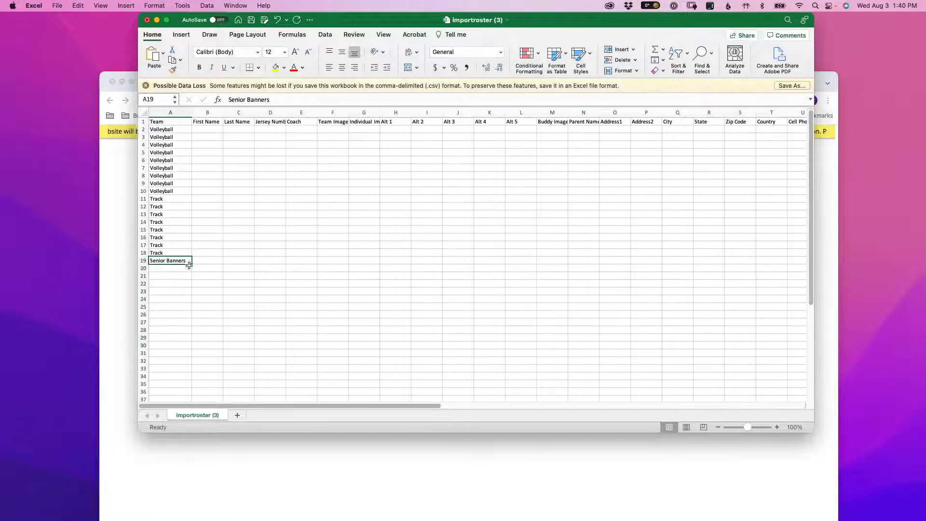
drag(189, 257, 189, 261)
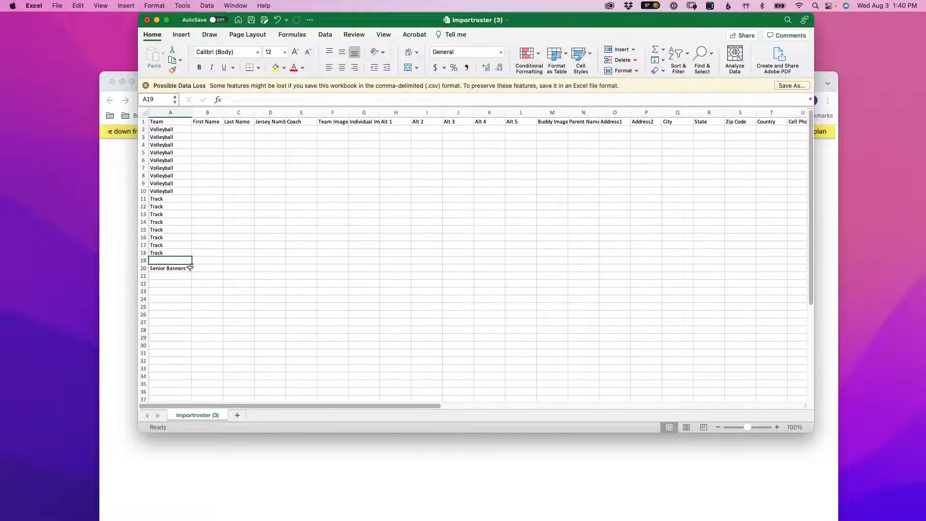
- Put Senior Banners back in A19 and fill it down through A26
click(182, 276)
click(180, 270)
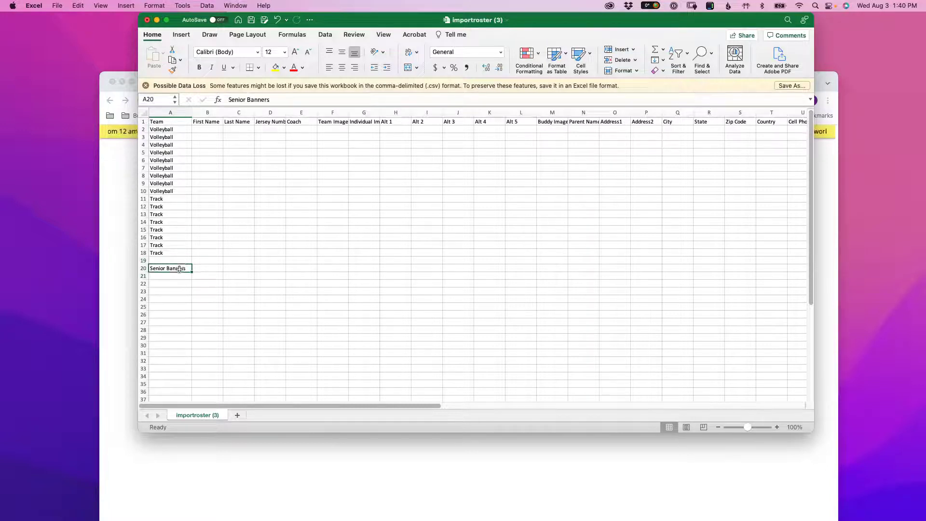
click(177, 261)
key(super+c)
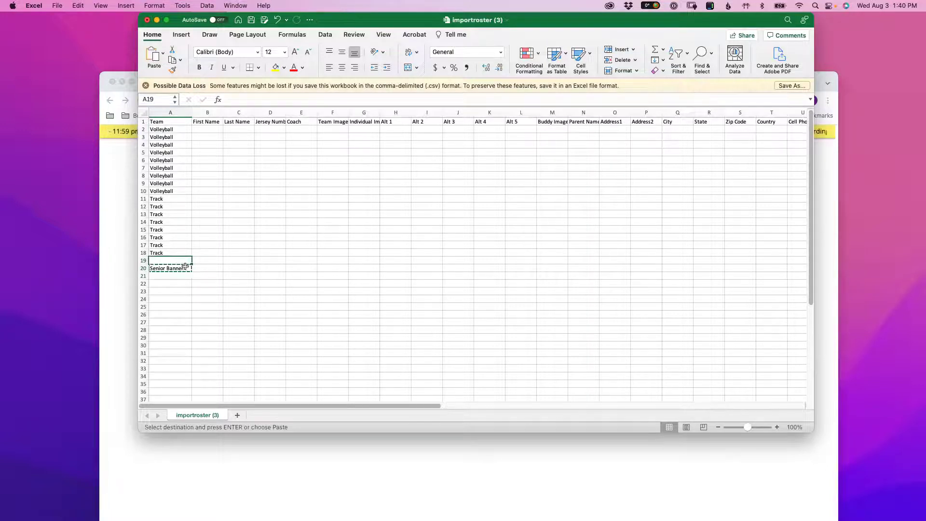
click(177, 268)
key(super+c)
click(177, 258)
key(super+v)
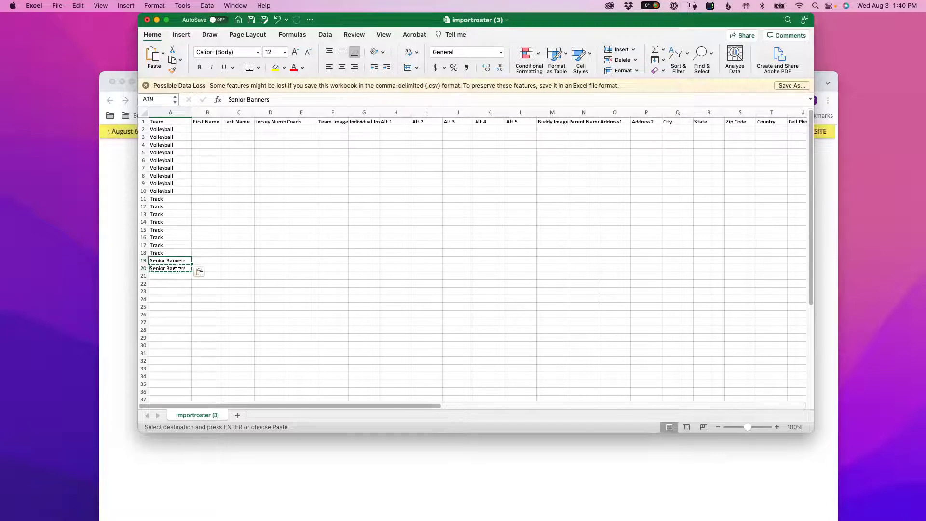
click(169, 284)
click(189, 262)
drag(189, 262, 186, 314)
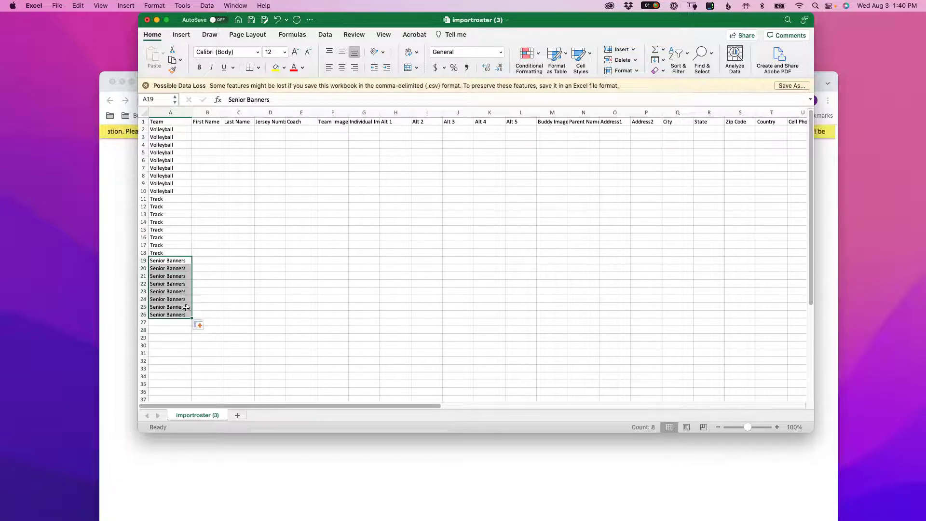
click(180, 335)
drag(207, 129, 522, 254)
drag(209, 261, 547, 312)
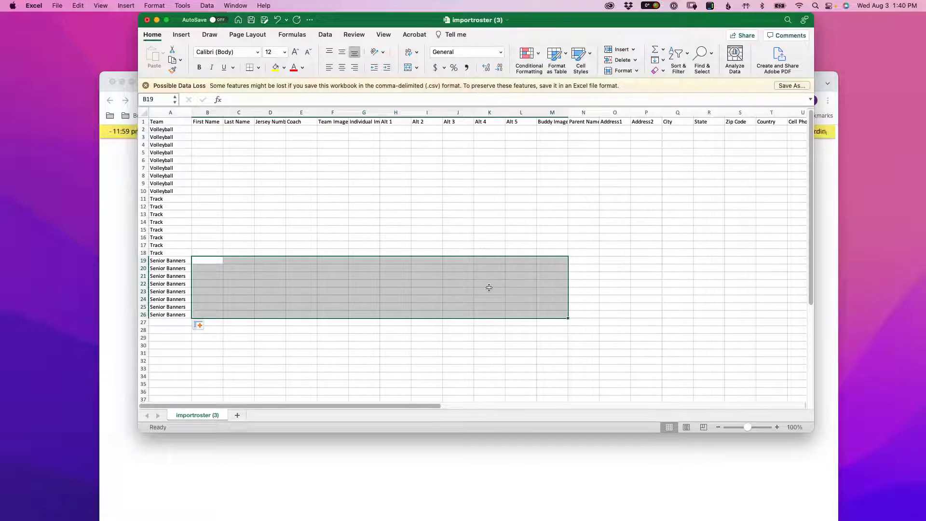
click(203, 129)
drag(153, 129, 186, 315)
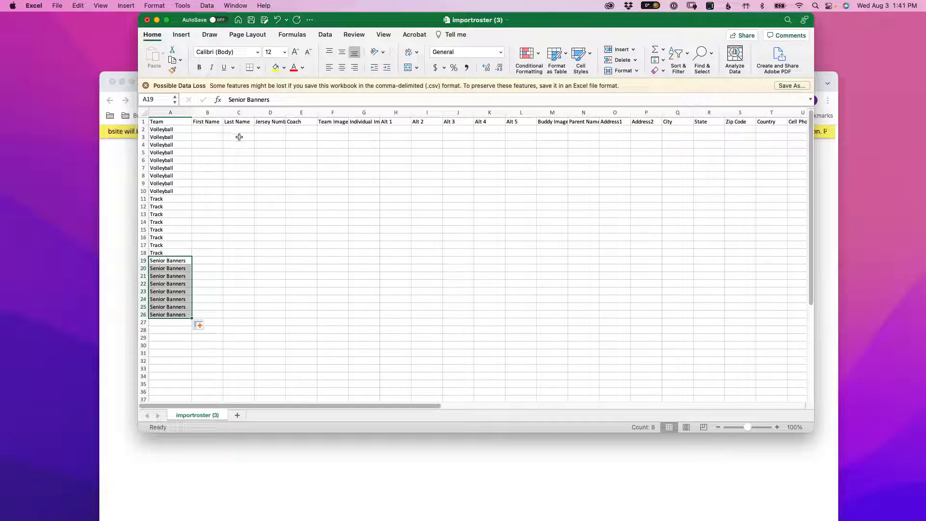
- Enter placeholders in F2 and G2 and fill xxxx down the Team Image column to row 18
click(333, 129)
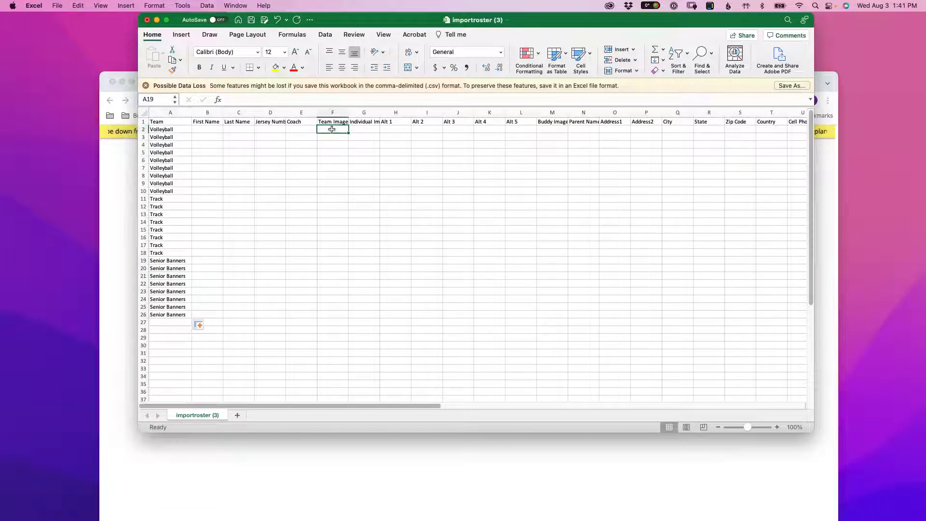
text(xxxx)
key(Tab)
text(xxxx)
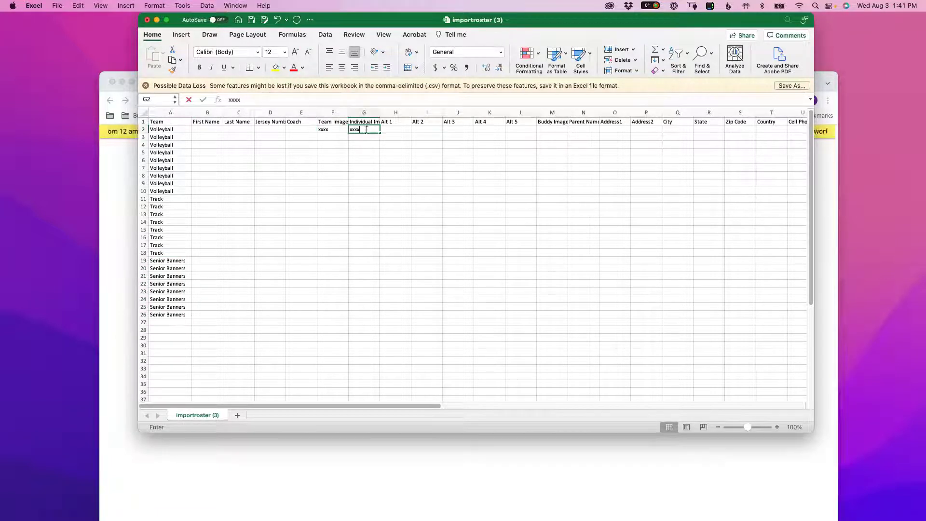
click(348, 130)
drag(348, 130, 344, 192)
click(339, 131)
key(super+z)
drag(349, 132, 340, 255)
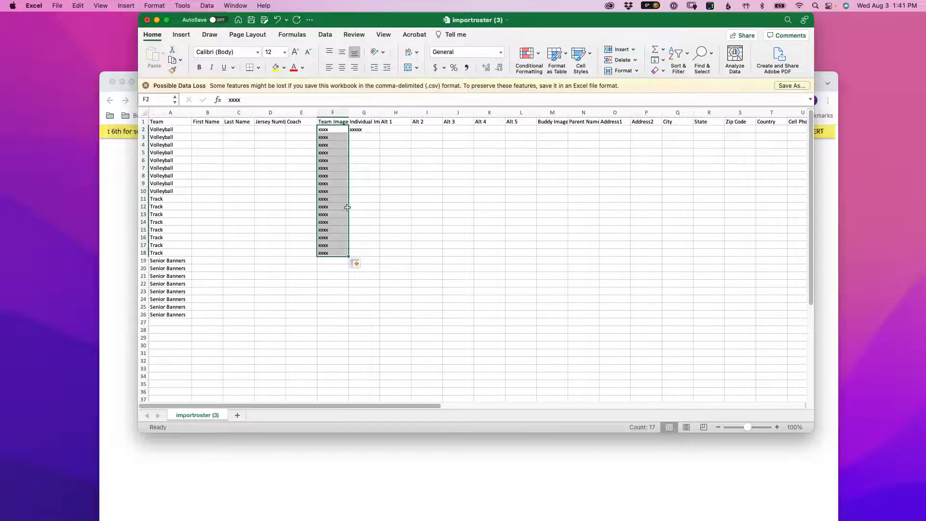
- Fill xxxxx down Individual Image to row 18, then enter xxxxx in G19 through G26
click(373, 130)
drag(378, 133, 379, 255)
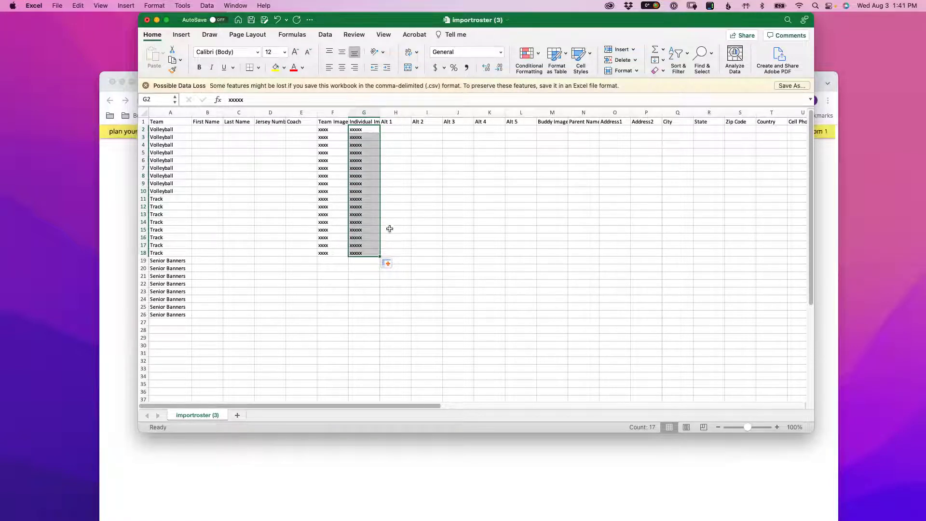
drag(143, 260, 147, 279)
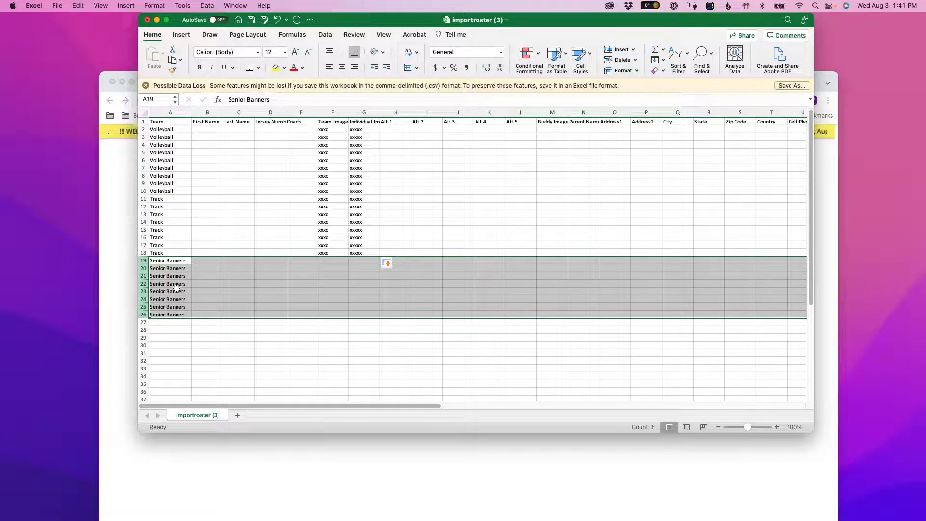
click(351, 262)
text(xxxxx)
drag(379, 264, 372, 315)
- Check the Team Image gap and placeholder block, then select Senior Banners rows 19–26
drag(333, 263, 335, 315)
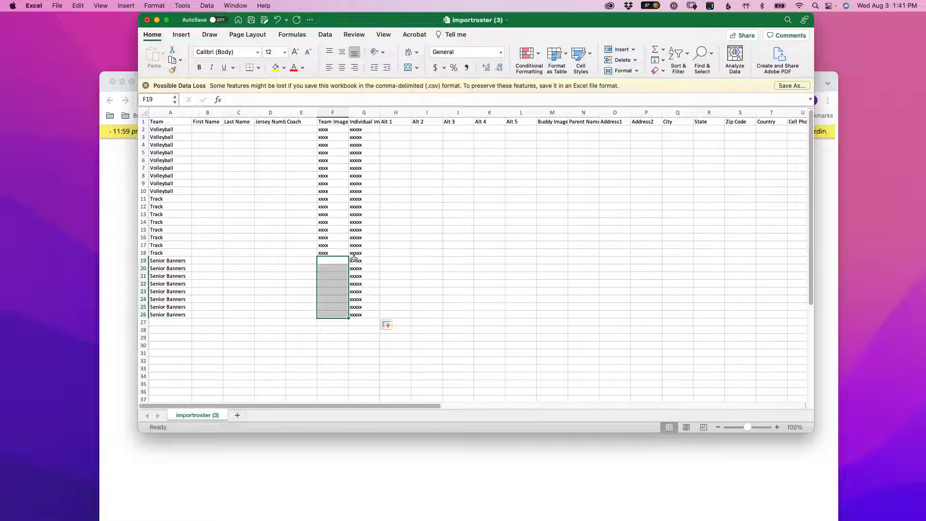
drag(323, 129, 366, 315)
click(178, 258)
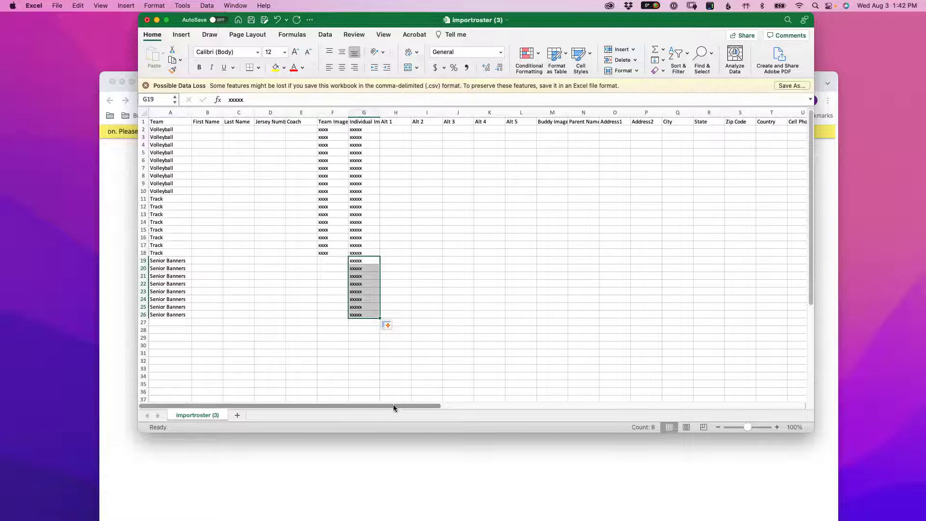
drag(144, 260, 144, 315)
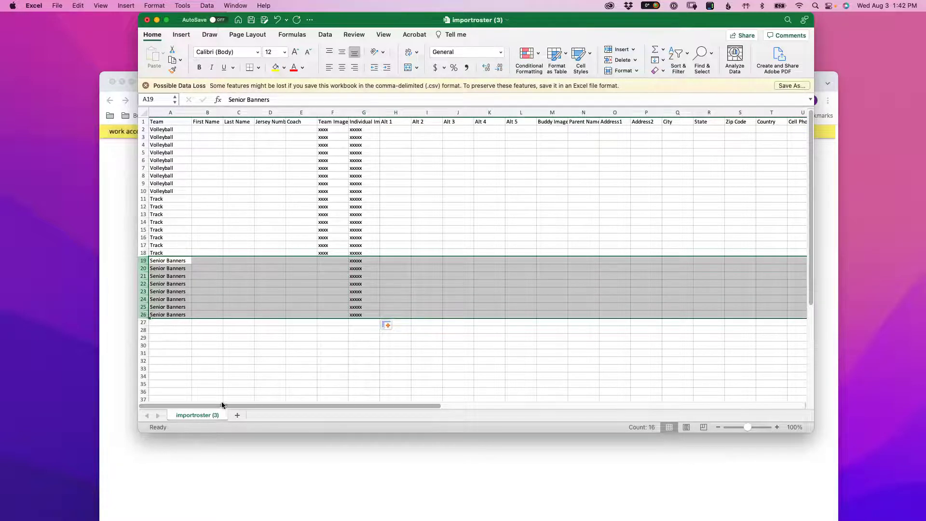
- Test-fill ZZ into Products cells AF20:AF27, then delete it
drag(227, 405, 540, 419)
click(512, 112)
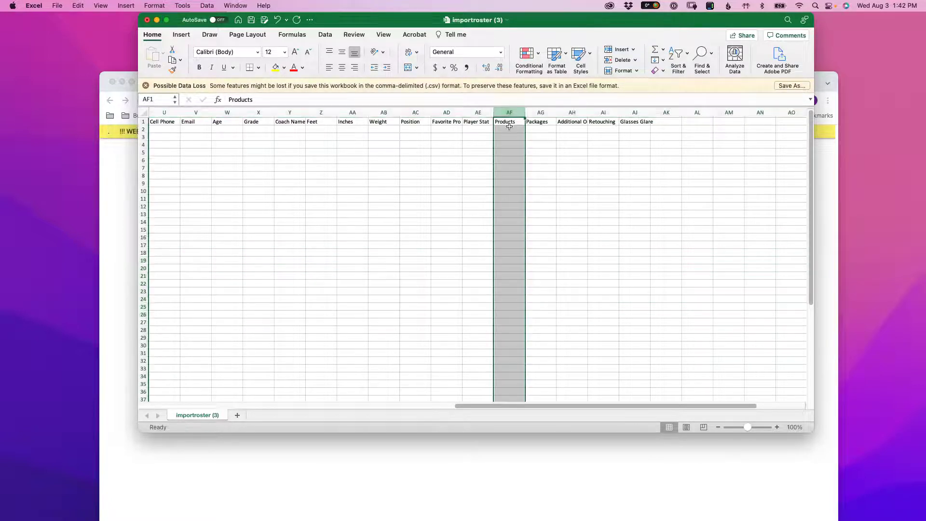
click(508, 269)
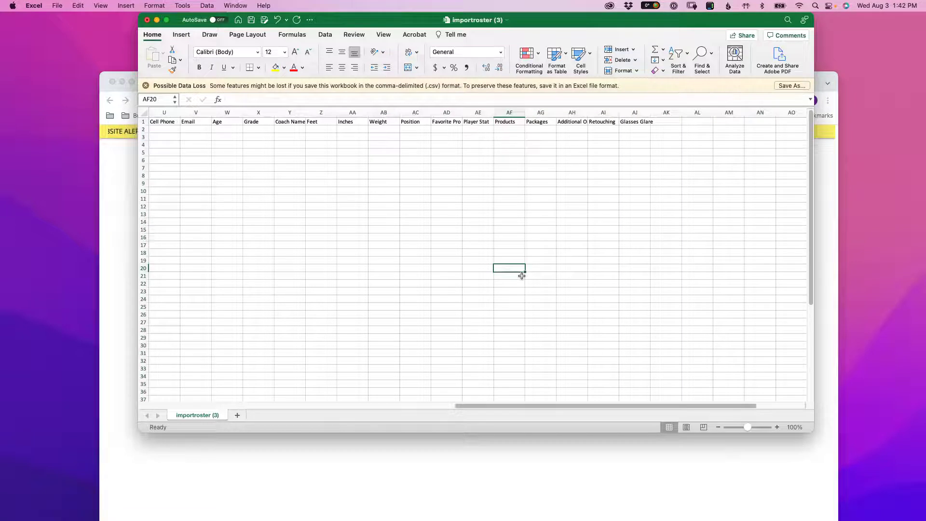
text(ZZ)
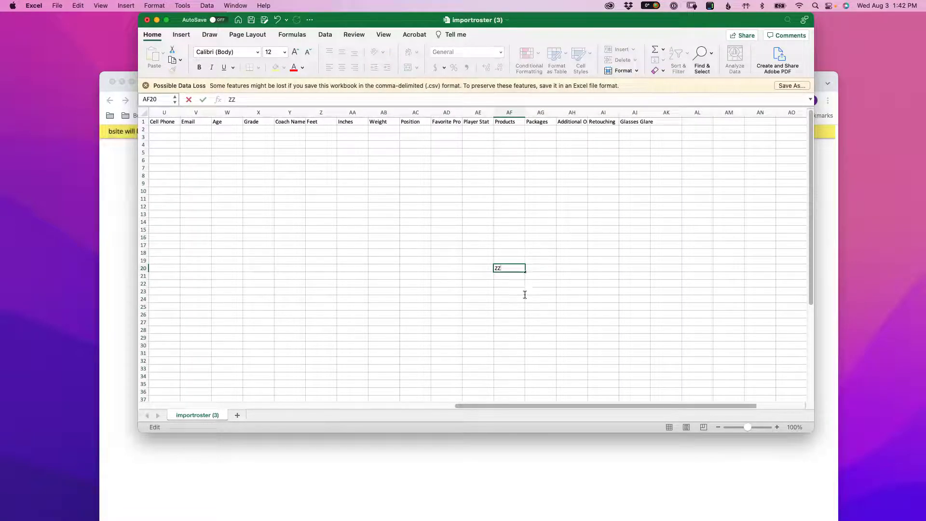
drag(526, 270, 531, 326)
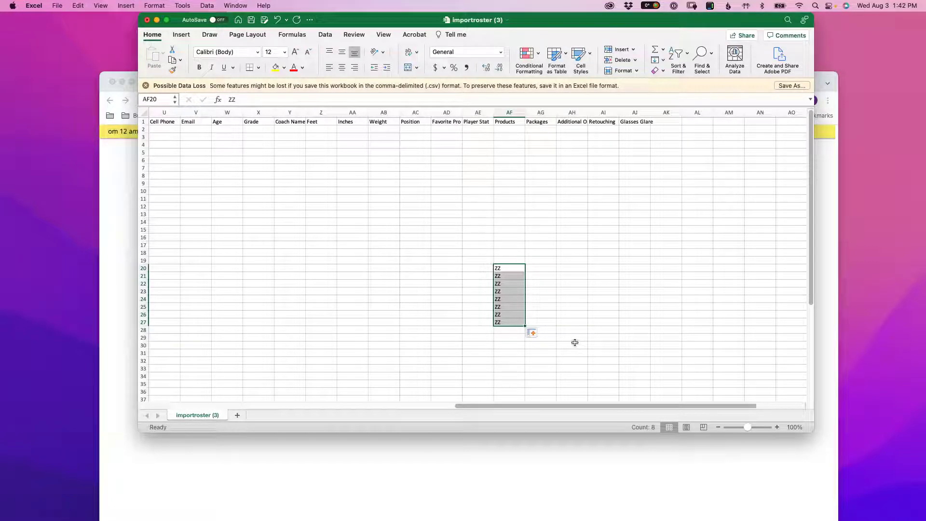
key(Delete)
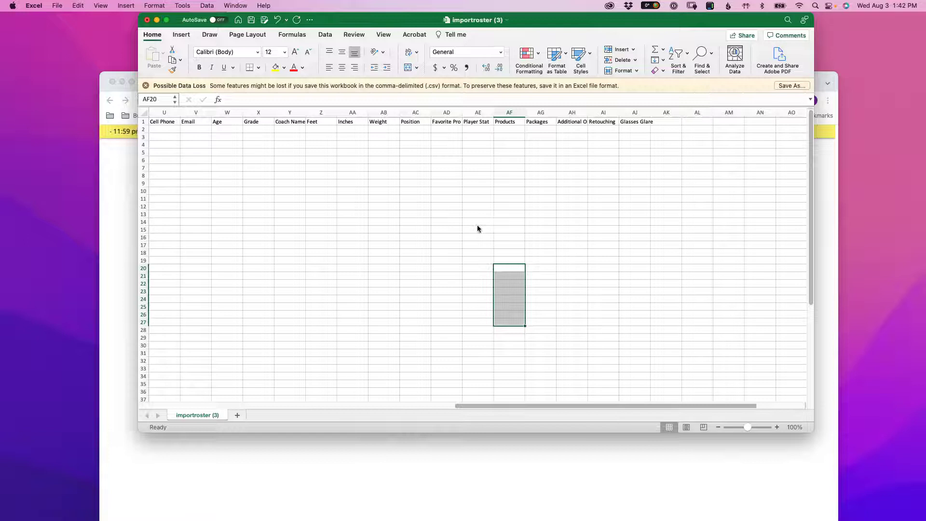
- Return to column A and select the Volleyball and Track names in A2:A18
drag(462, 406, 144, 403)
click(168, 129)
drag(168, 129, 186, 252)
- Delete the Volleyball and Track names and the image placeholders in rows 2–18
key(Delete)
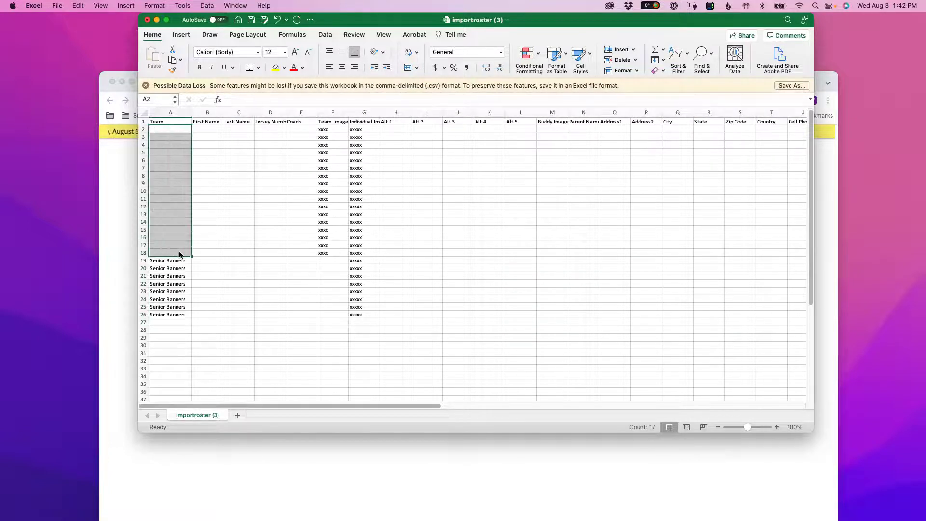
drag(301, 130, 362, 315)
key(Delete)
key(Delete)
- Move the Senior Banners entries up to A2 and delete the surplus ones in rows 4–9
drag(176, 261, 186, 314)
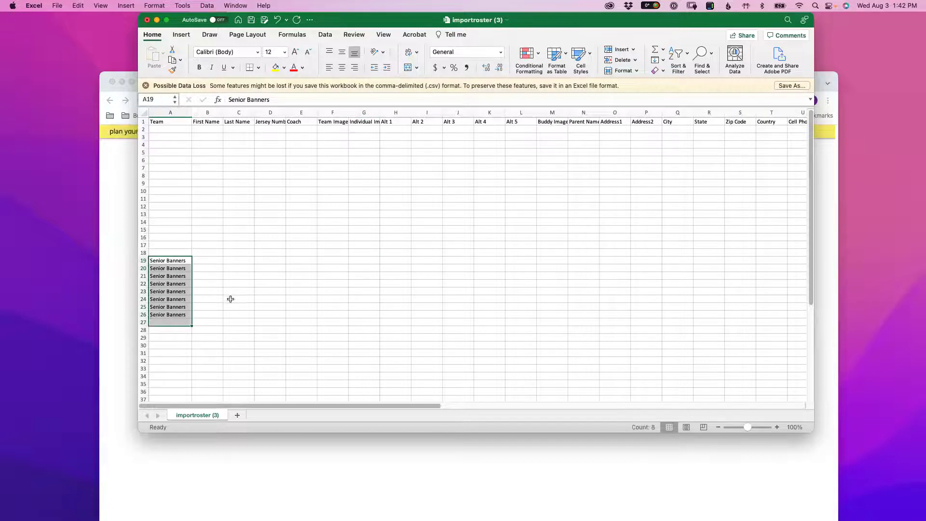
key(super+x)
click(173, 130)
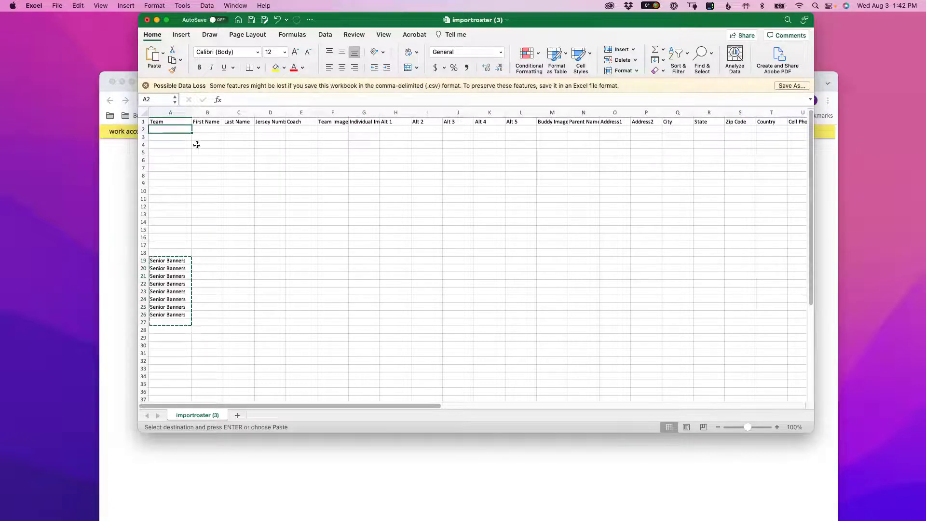
key(super+v)
click(188, 182)
drag(182, 145, 183, 182)
key(Delete)
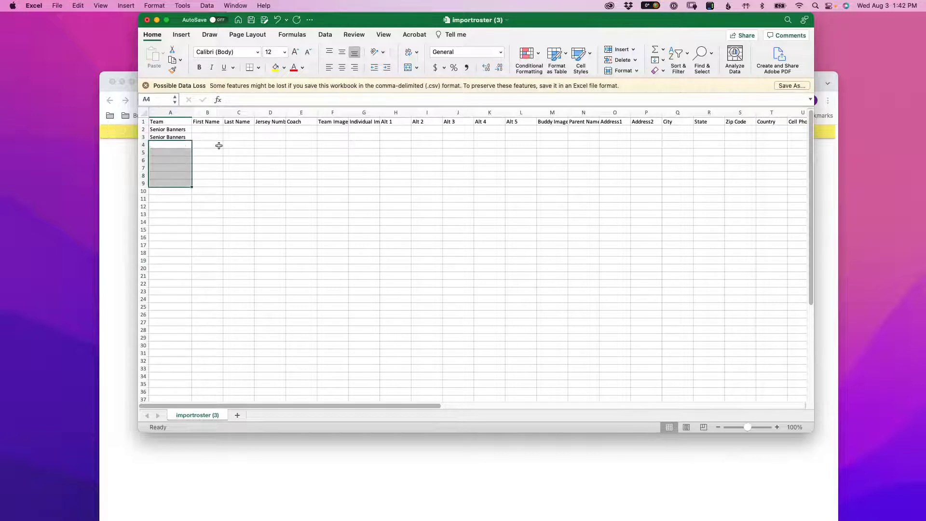
- Enter the row 2 player's first and last name with jersey number 34
click(211, 128)
text(J)
key(Tab)
text(Smith)
key(Tab)
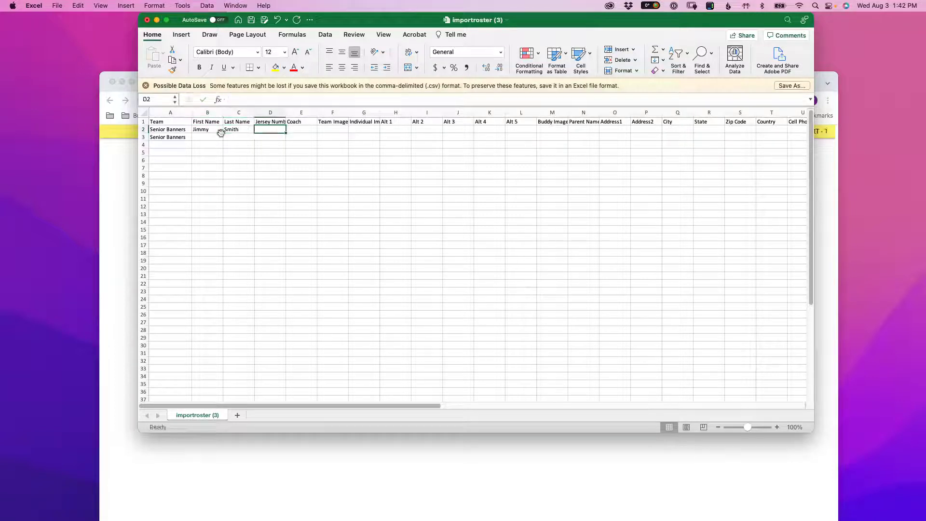
text(34)
key(Tab)
key(Tab)
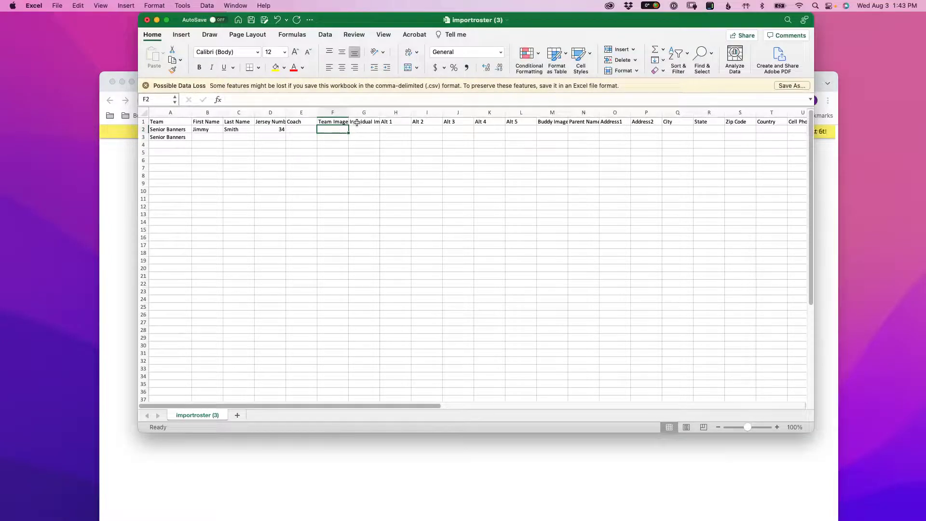
text(D)
key(Tab)
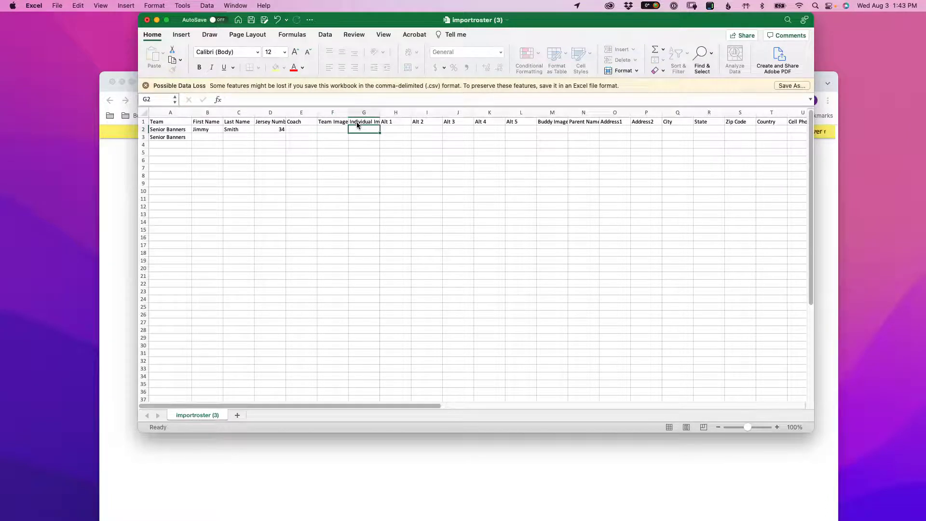
- Fill Individual Image Numbers from DSC_1234 down to row 5, changing row 5 to DSC_2121
drag(381, 111, 414, 112)
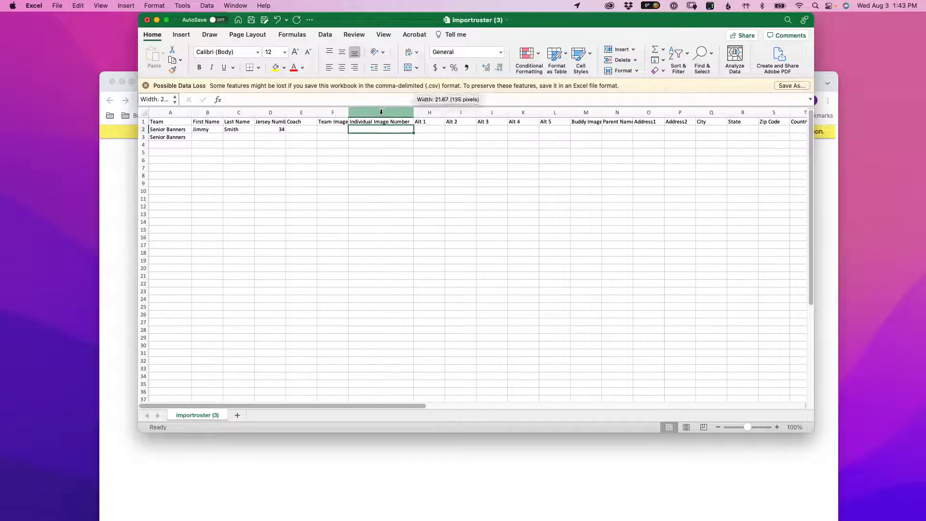
click(381, 112)
click(378, 130)
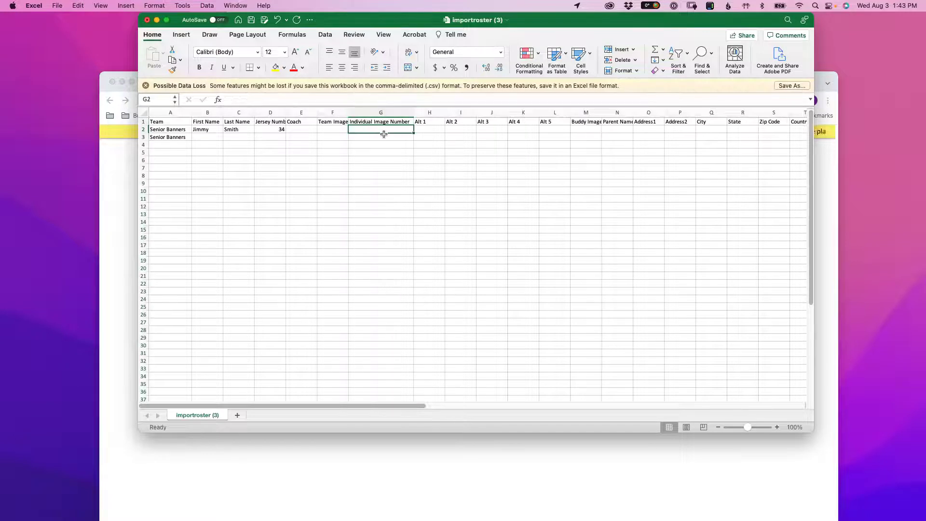
text(DSC_1234)
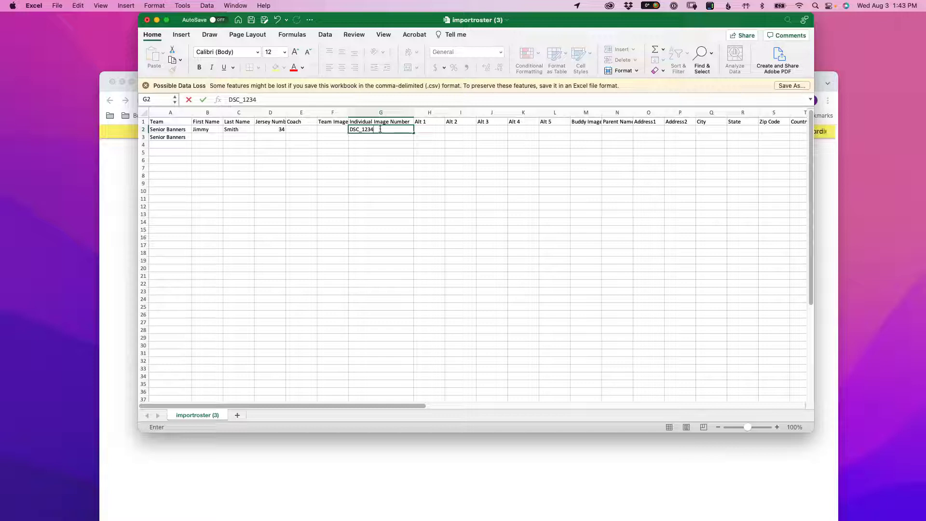
key(Return)
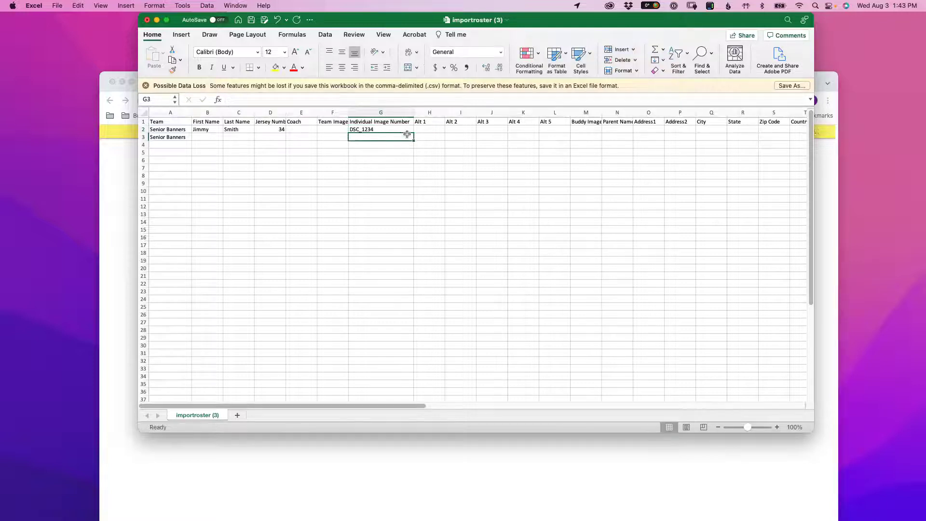
click(409, 129)
drag(414, 133, 415, 153)
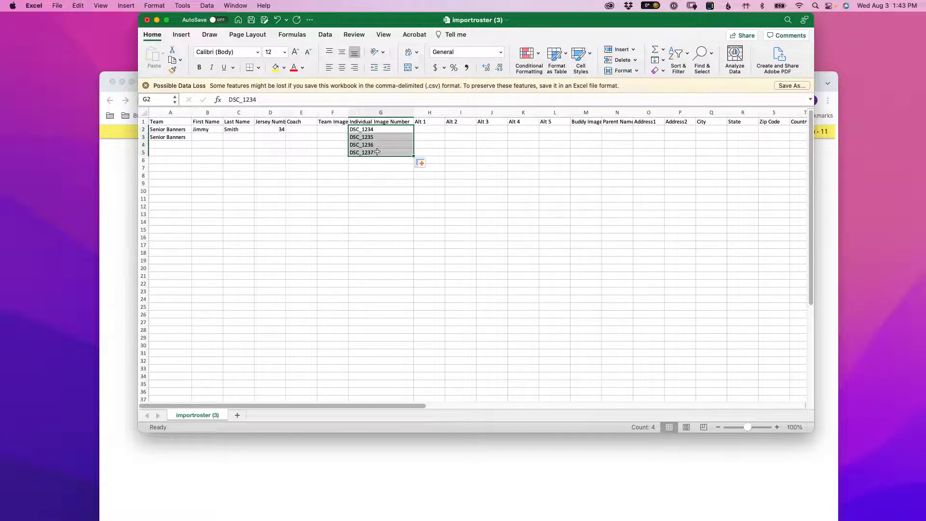
double_click(378, 152)
key(BackSpace)
key(BackSpace)
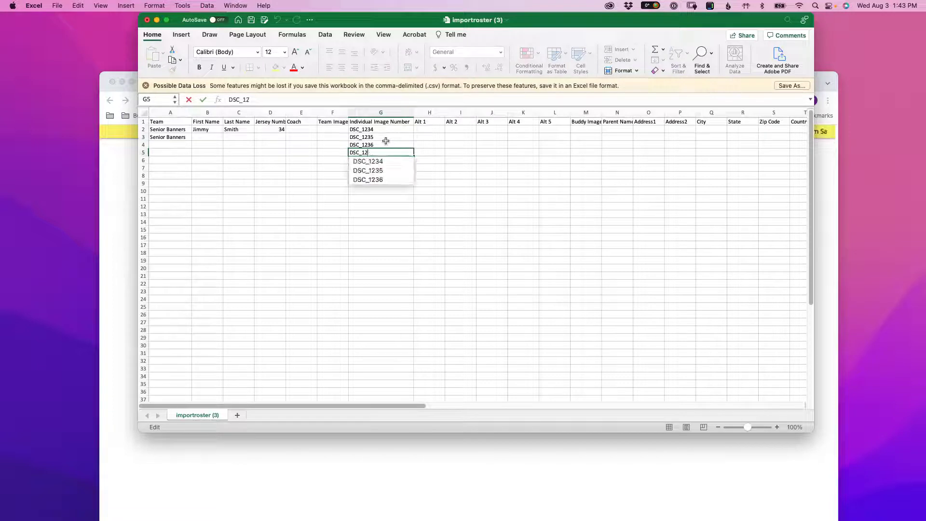
text(2121)
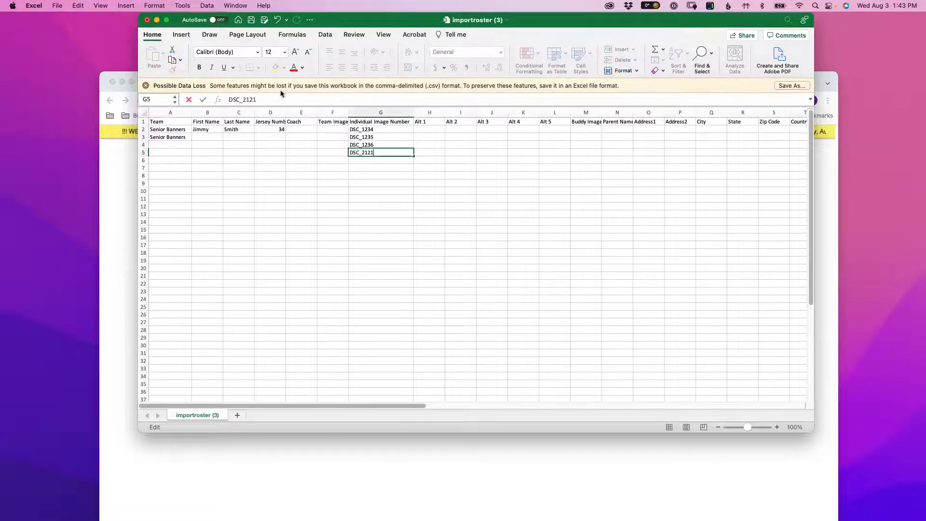
click(182, 150)
- Enter the row 3 player's first and last name with jersey number 23
click(207, 137)
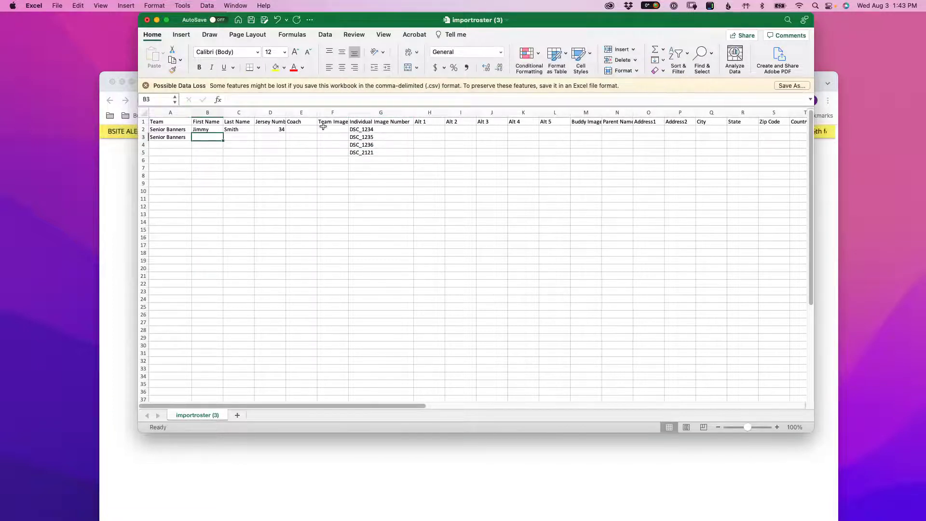
key(Tab)
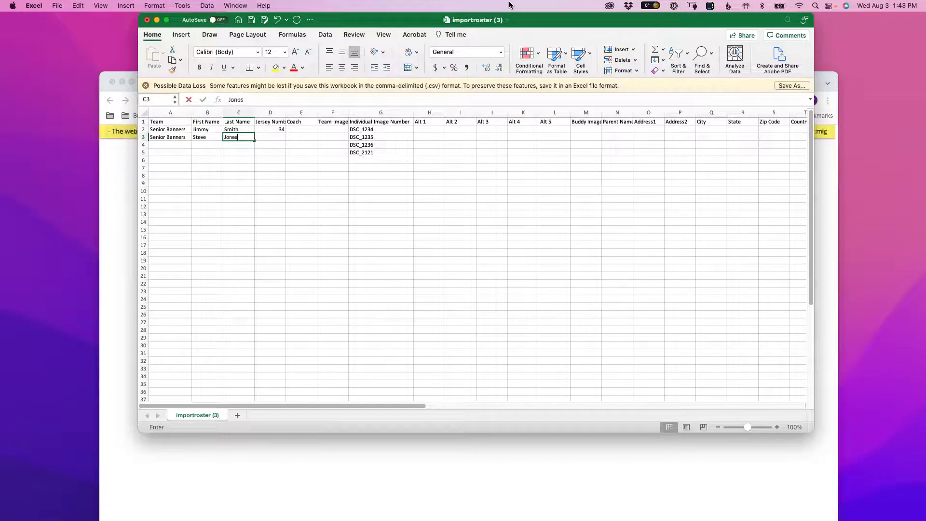
key(Tab)
text(23)
key(Tab)
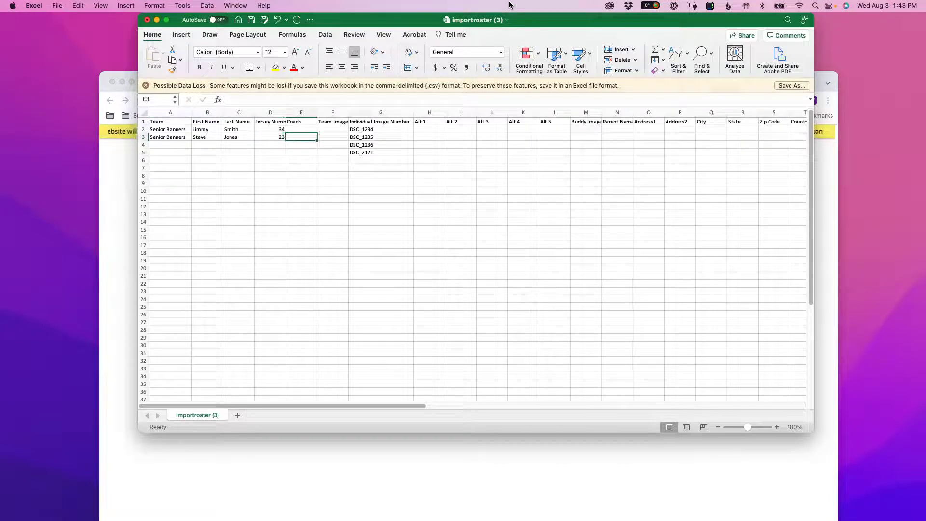
- Enter the row 4 player's first and last name with jersey number 56
drag(162, 145, 189, 154)
click(190, 137)
click(210, 144)
key(Tab)
key(Tab)
text(56)
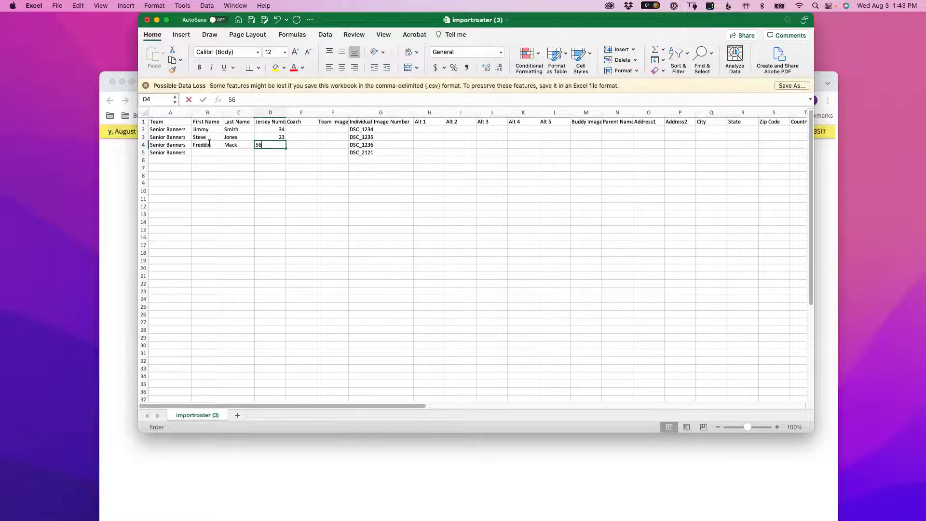
- Enter the fourth player's first and last name in row 5 with jersey number 89
click(221, 153)
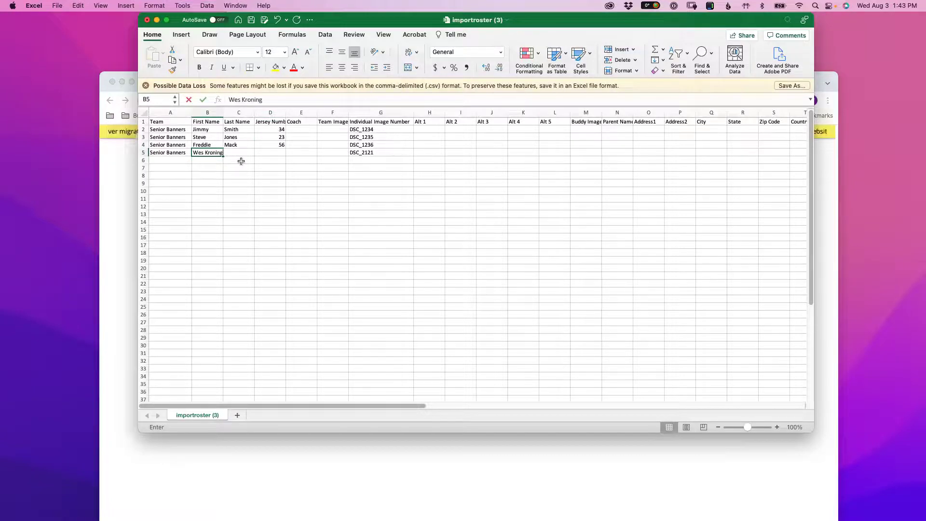
key(Tab)
key(Tab)
text(89)
click(336, 168)
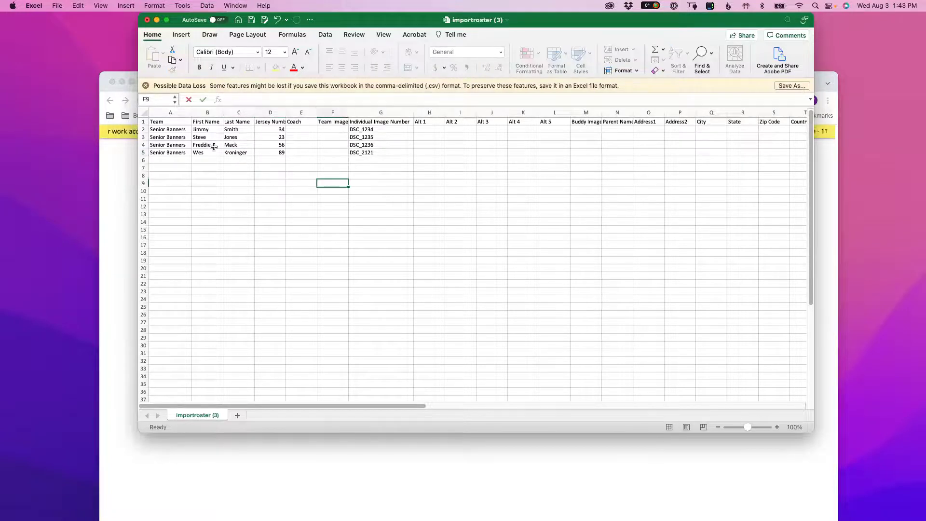
drag(143, 129, 144, 152)
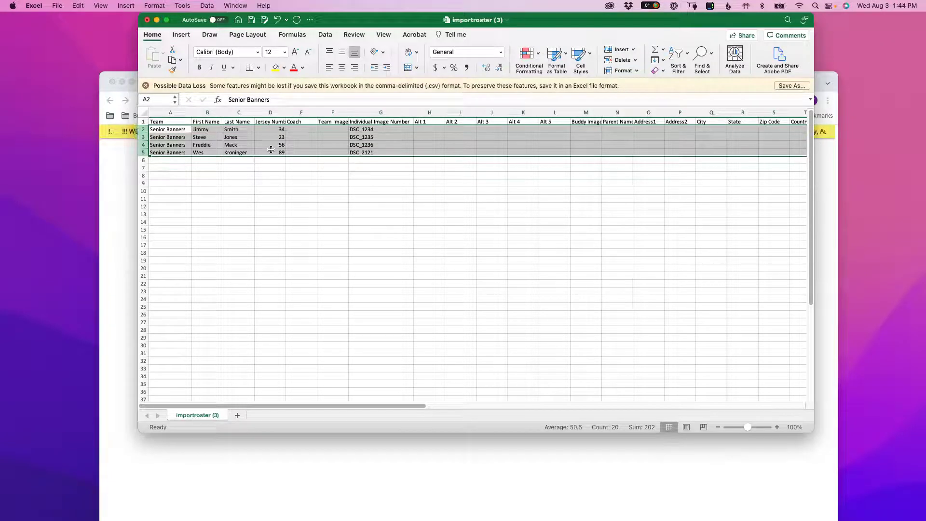
click(381, 113)
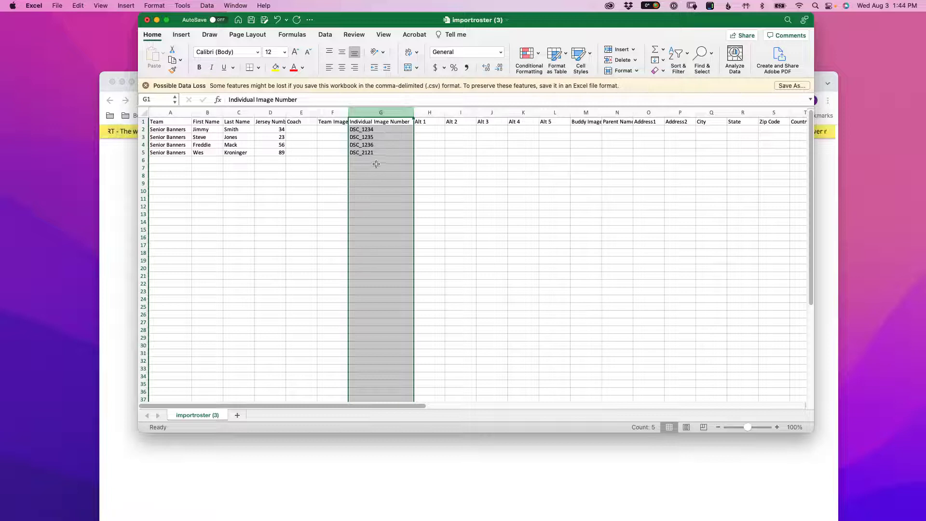
- Save the roster to the Desktop as importroster (3) in MS-DOS Comma Separated (.csv) format
click(55, 6)
click(63, 87)
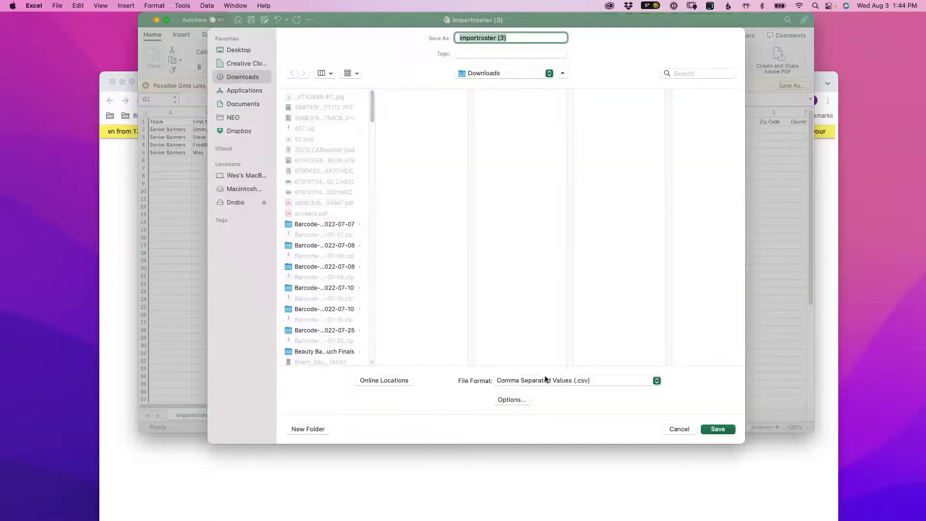
click(548, 382)
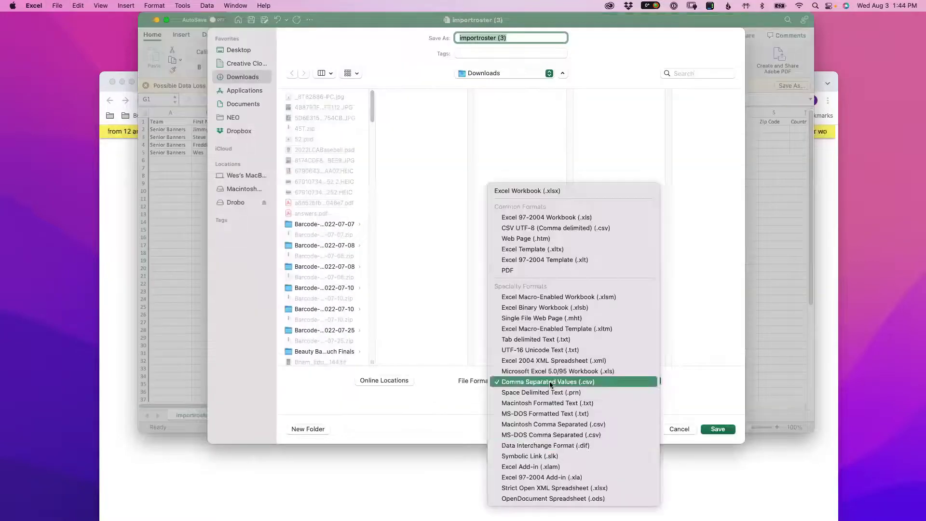
click(551, 434)
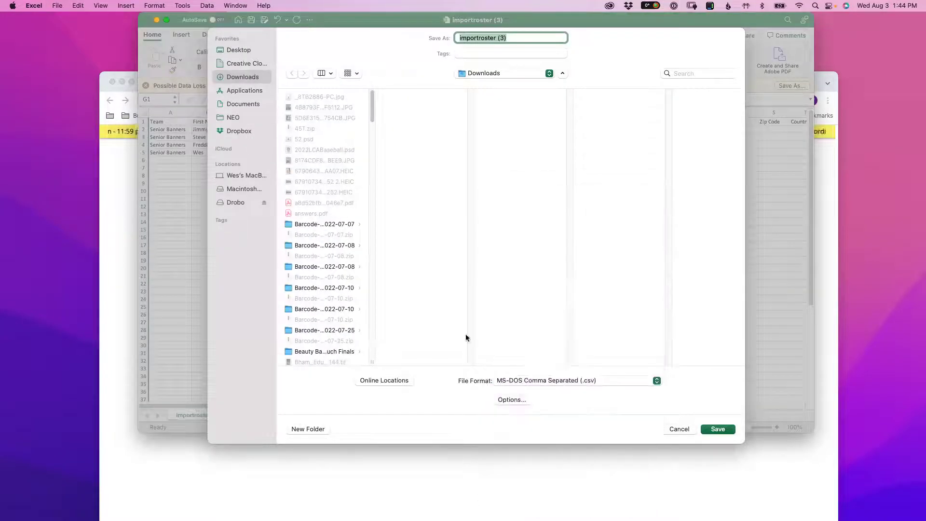
click(241, 50)
click(718, 429)
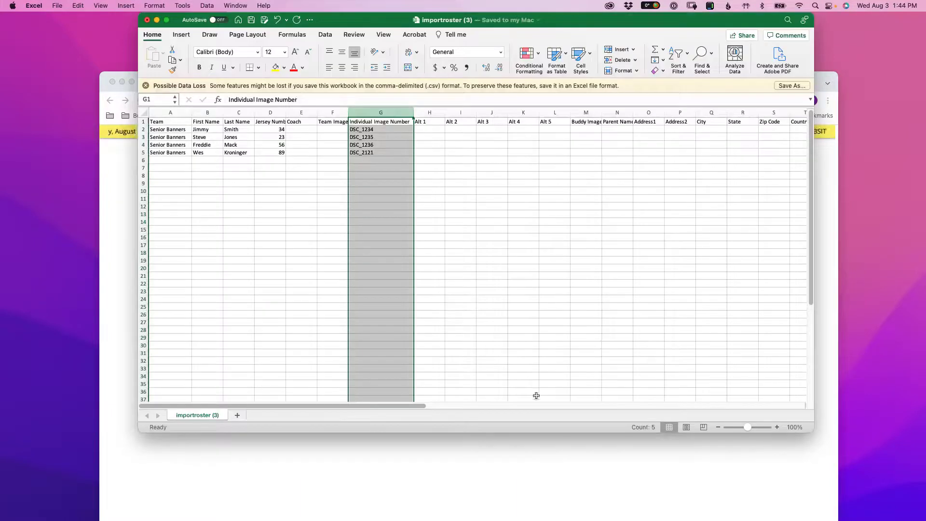
- Bring the browser forward and continue to the roster CSV import page
click(523, 464)
drag(419, 88, 391, 29)
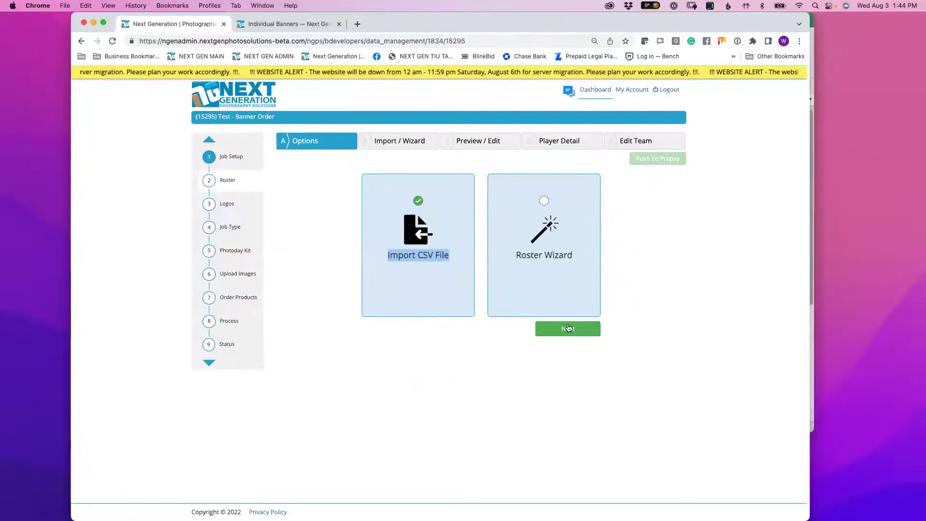
click(572, 332)
- Choose importroster (3).csv from the Desktop and import it into the order
click(663, 192)
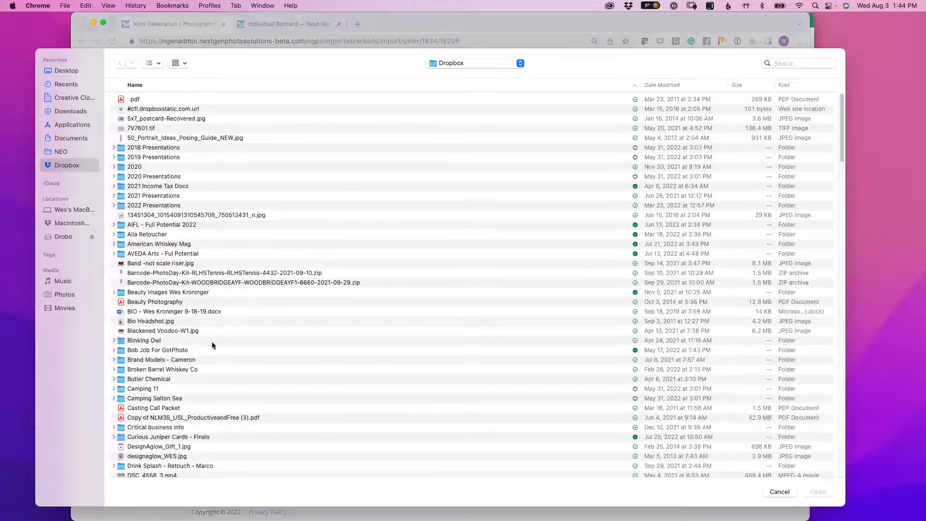
scroll(220, 348, down, 3)
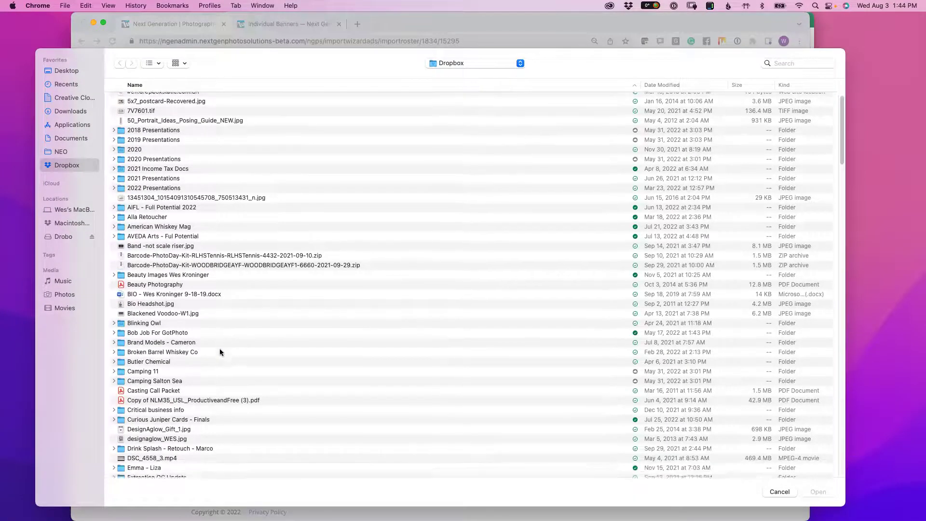
scroll(230, 363, down, 5)
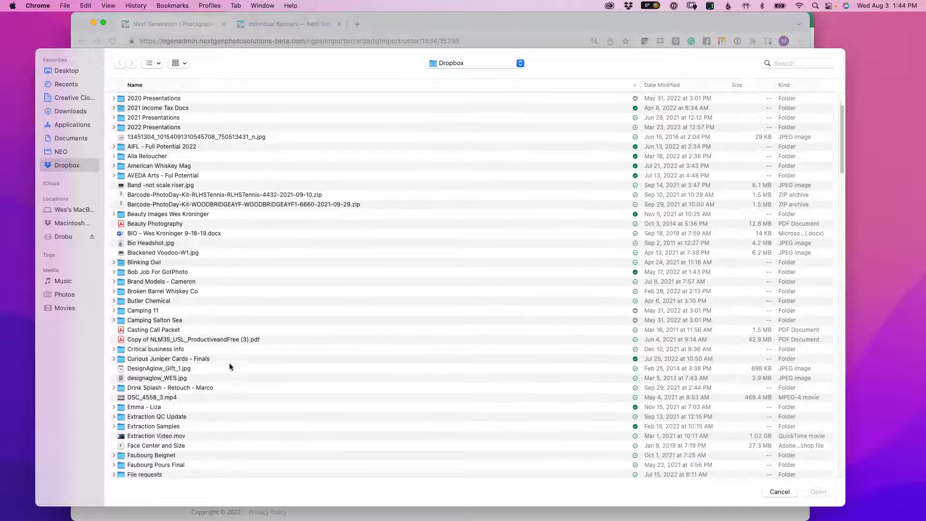
scroll(230, 361, up, 8)
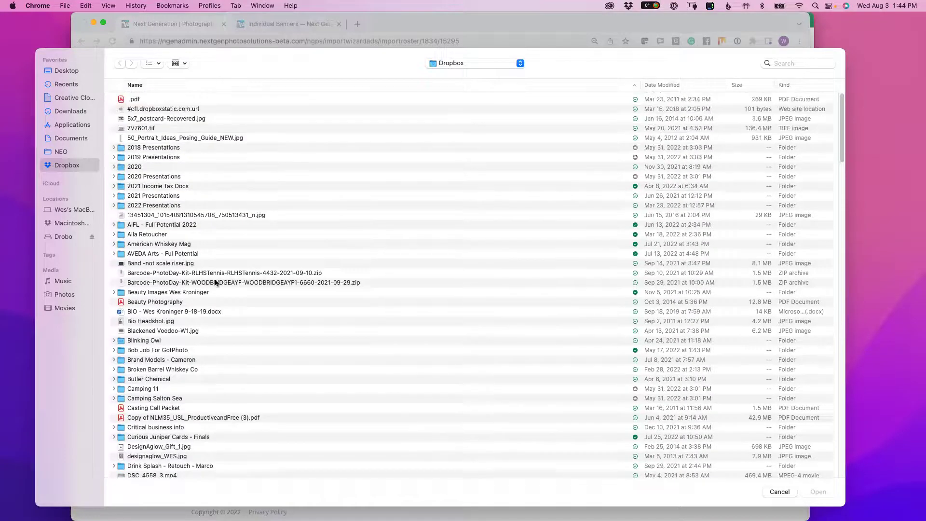
click(66, 71)
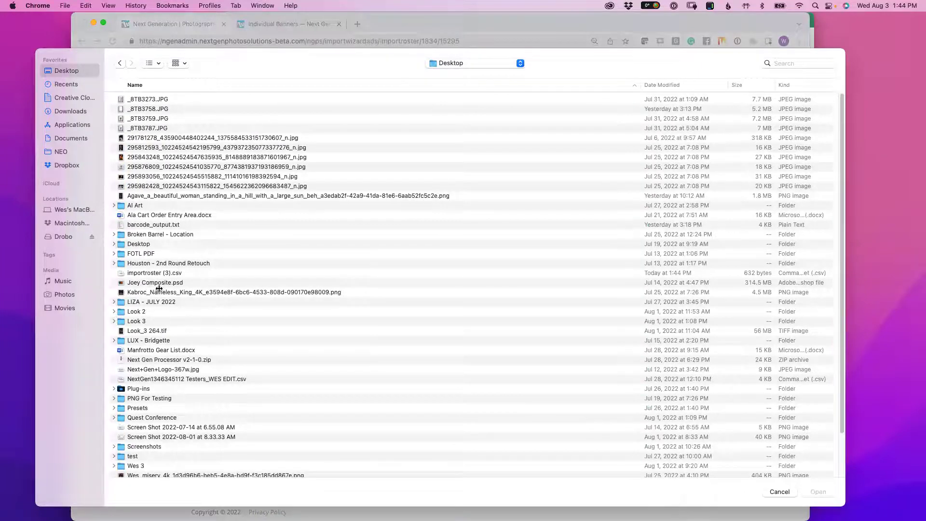
click(155, 273)
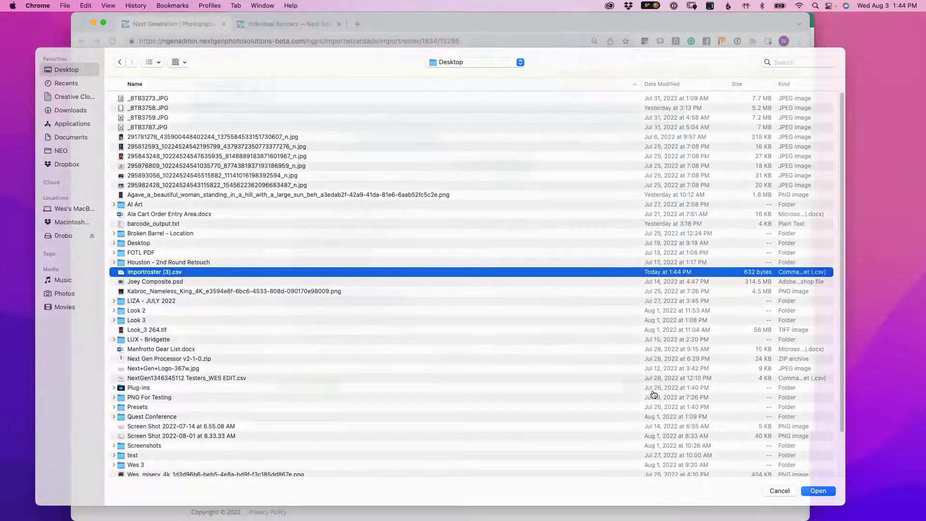
key(Return)
click(655, 385)
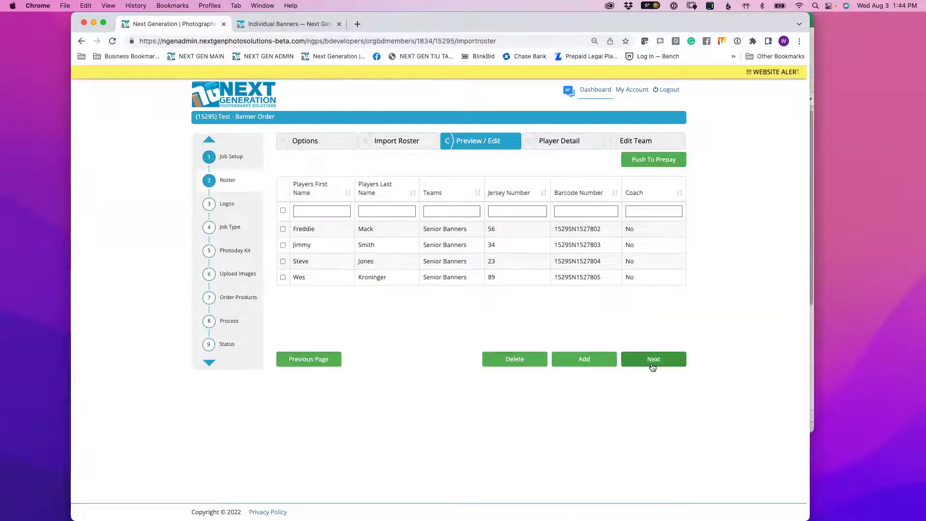
- Keep No Logos, save Manual as the job type, and continue past Photoday Kit
drag(652, 362, 684, 402)
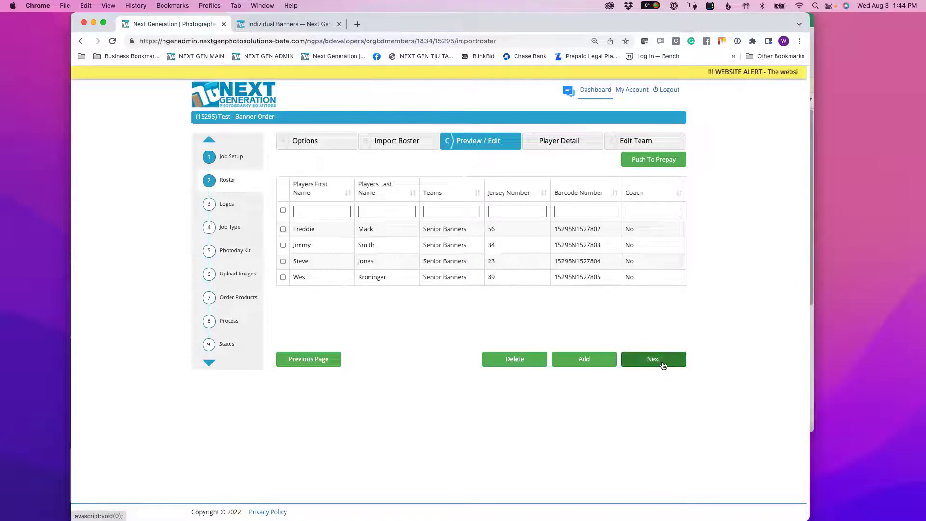
click(662, 362)
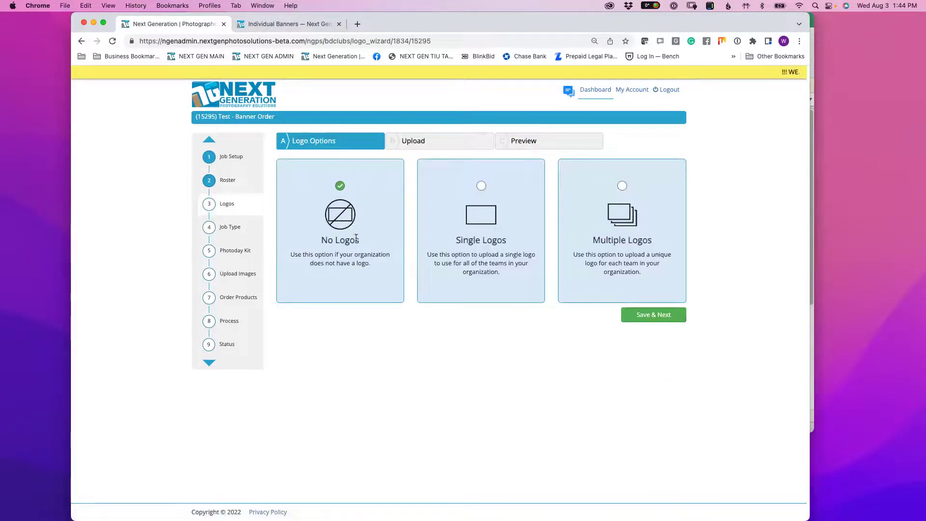
click(655, 318)
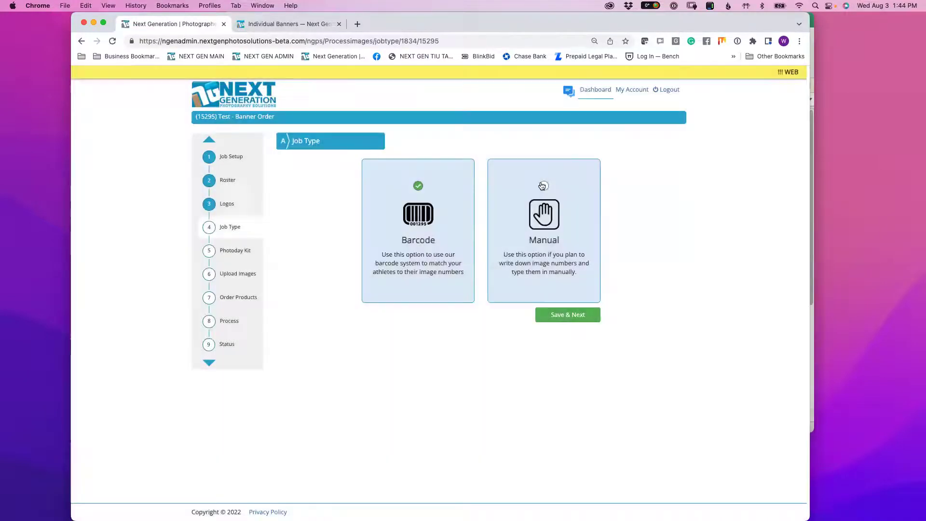
click(580, 260)
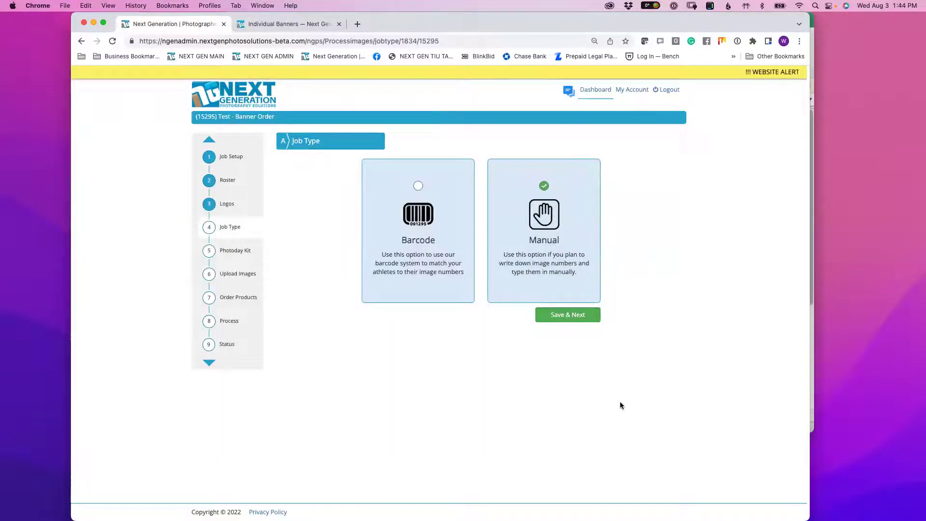
click(569, 314)
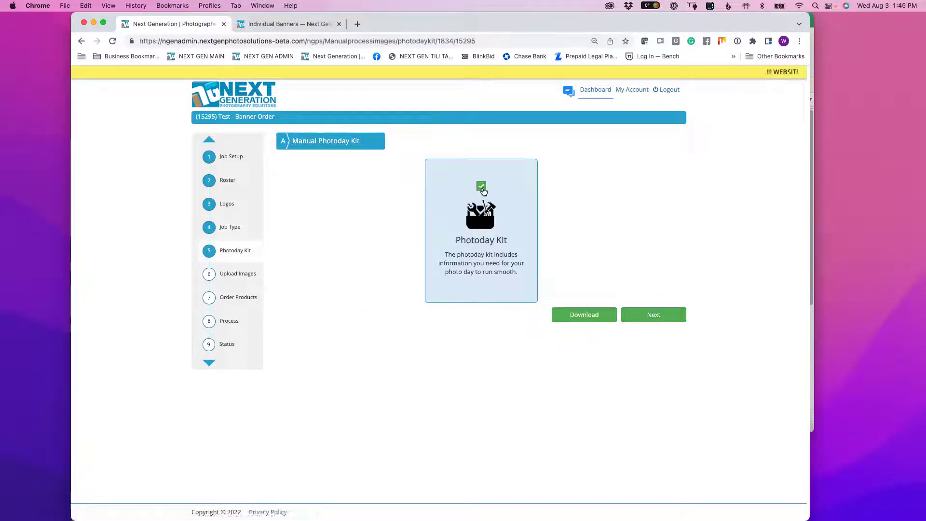
click(637, 320)
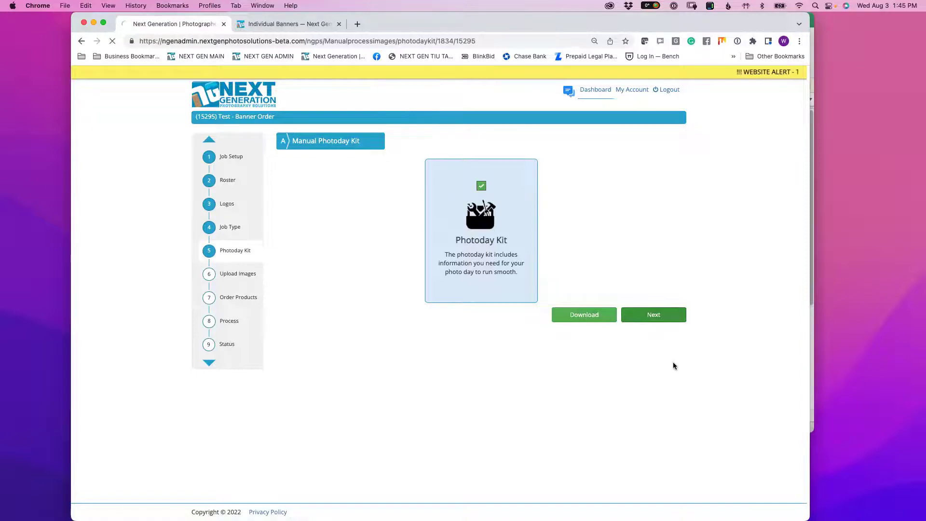
click(451, 166)
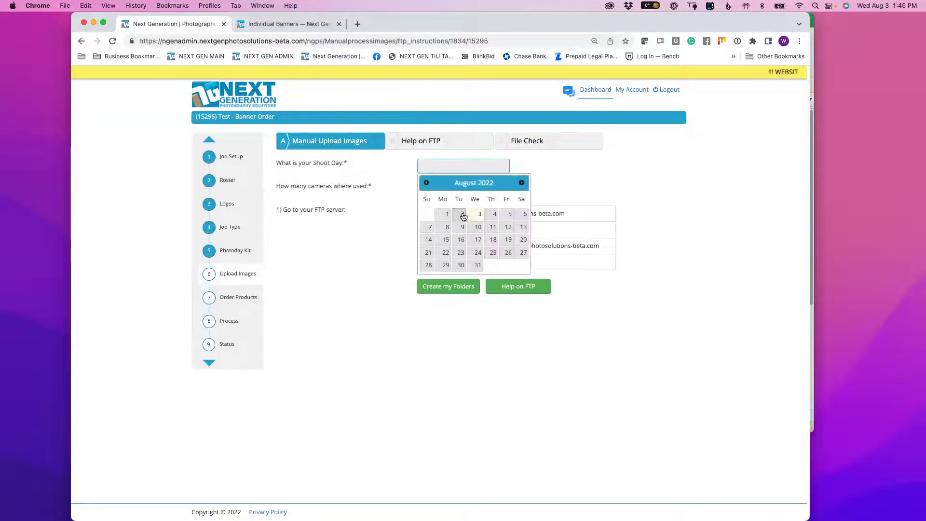
- Set the shoot day to August 2 with 1 camera and create the upload folders
click(463, 211)
click(449, 191)
text(1)
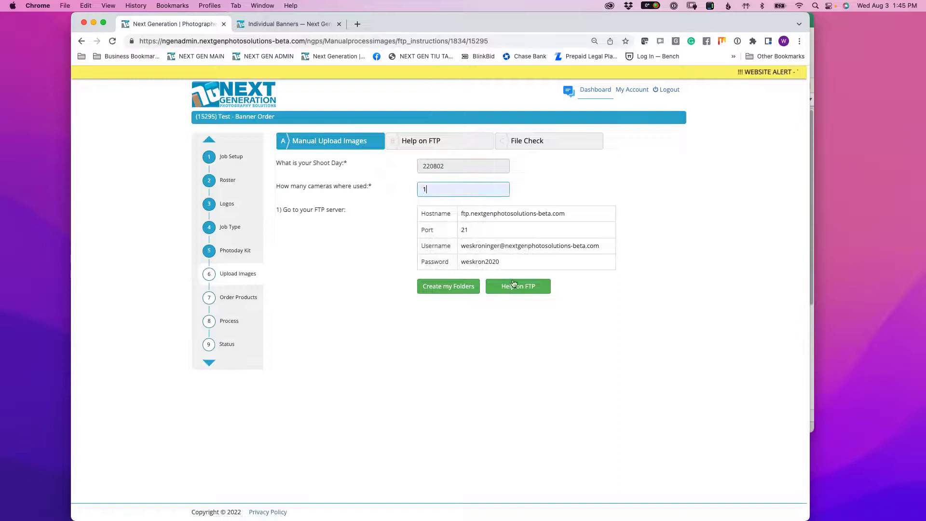
click(454, 287)
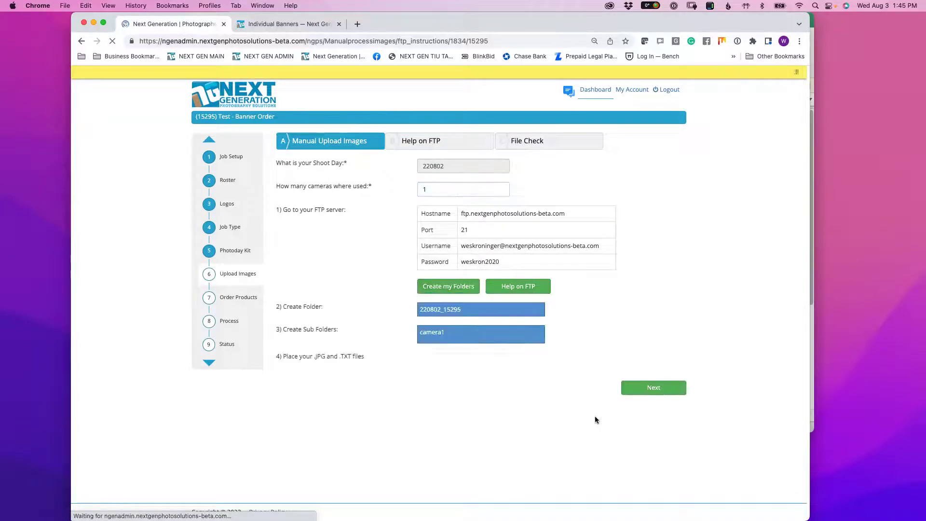
click(657, 448)
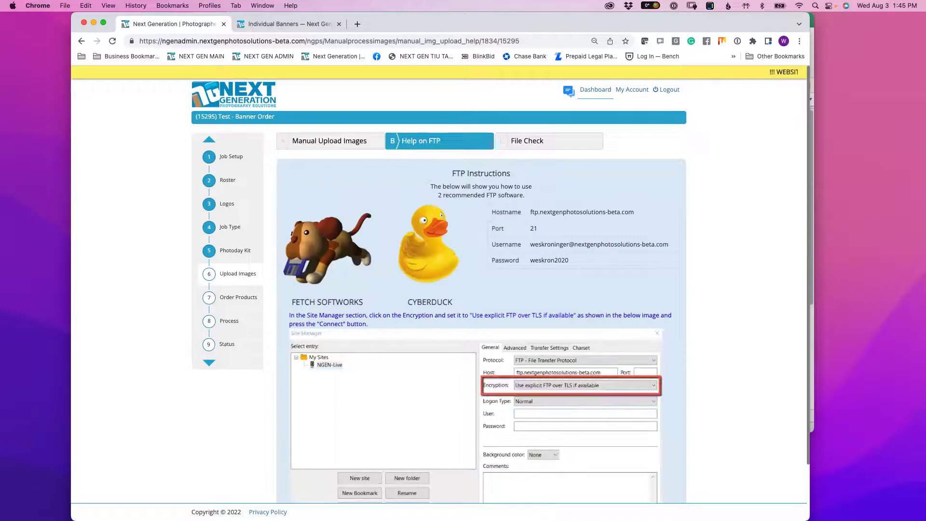
key(super+Tab)
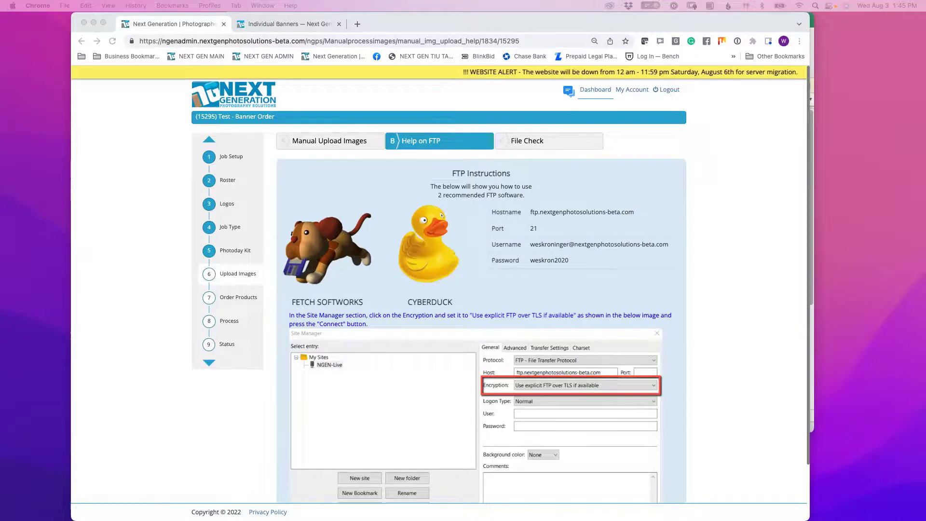
drag(925, 34, 394, 45)
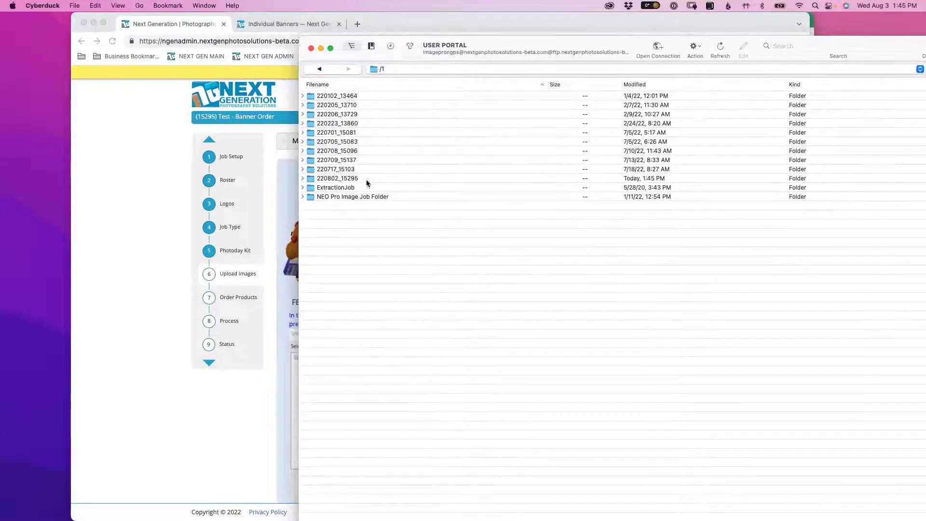
- Open 220802_15295/camera1 and drop the four DSC JPEG photos into it
click(349, 180)
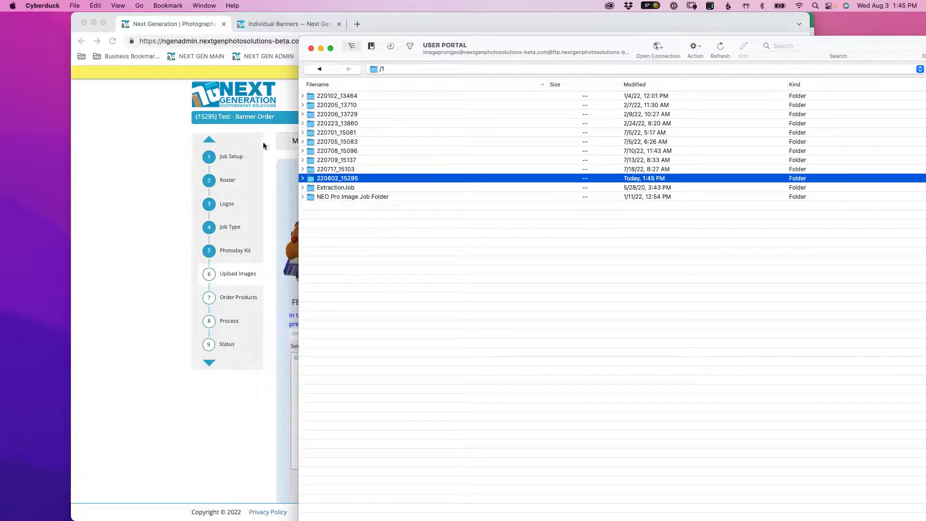
double_click(311, 179)
click(311, 97)
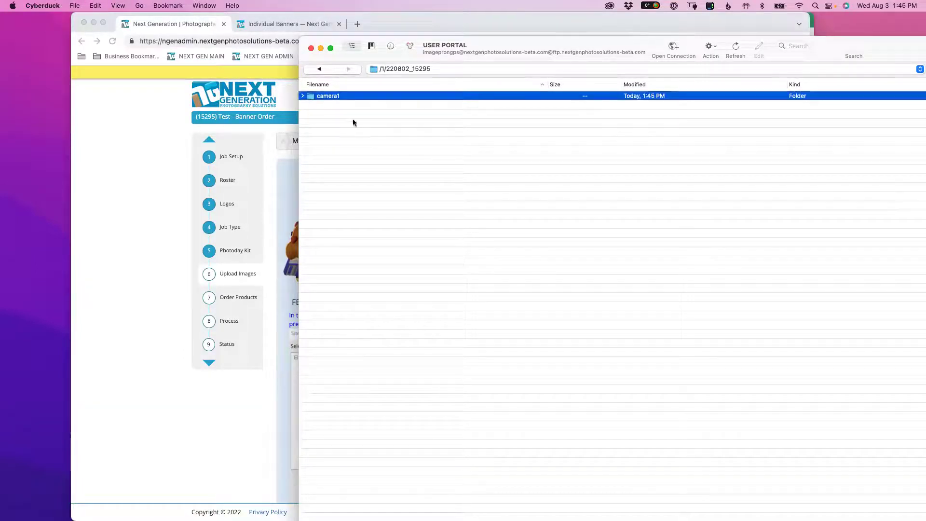
key(super+Down)
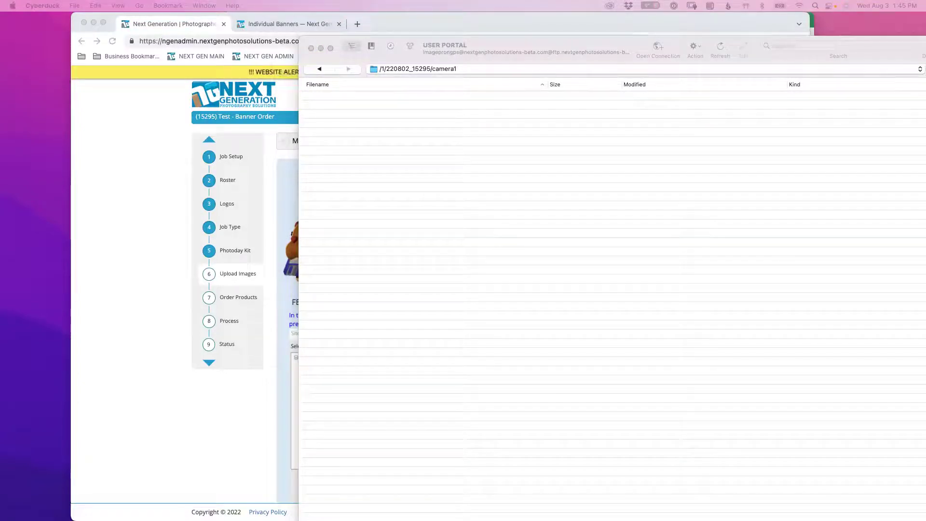
drag(700, 106, 443, 166)
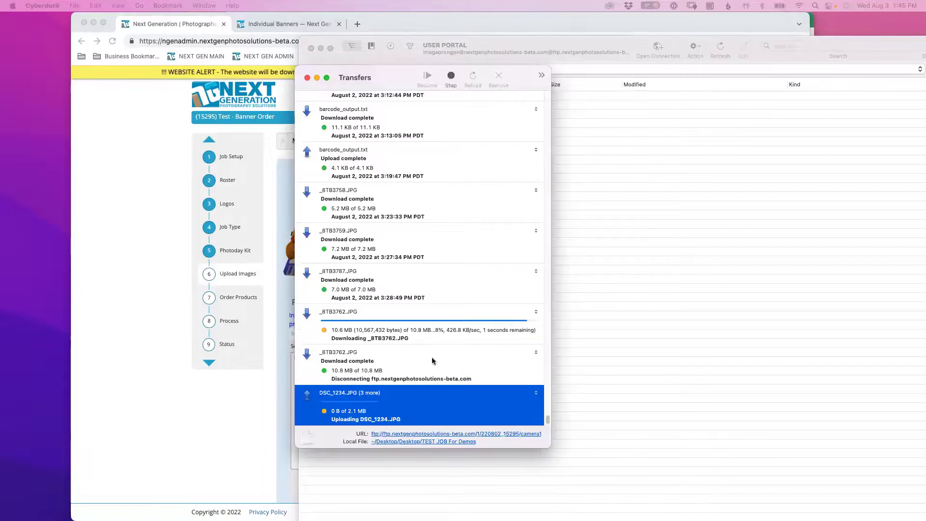
- Retry the failed upload, close Transfers, and minimize Cyberduck back to the browser
click(453, 300)
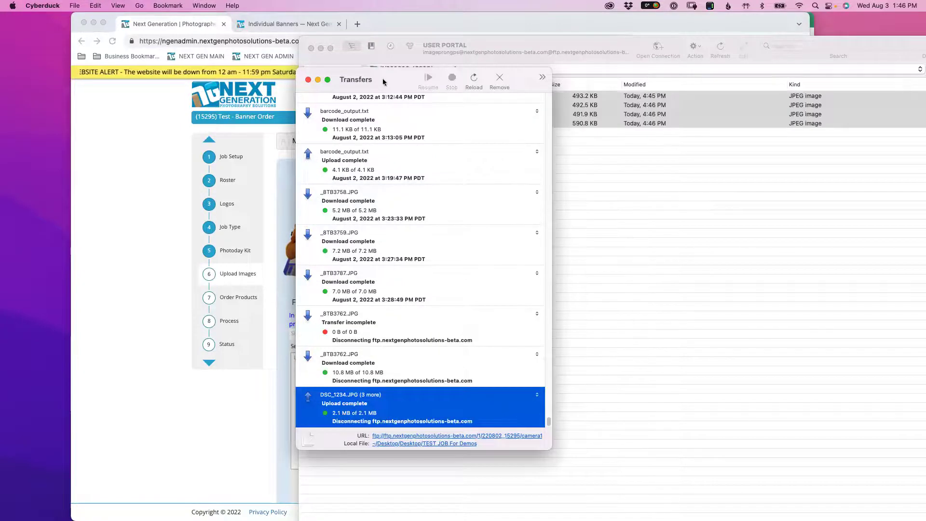
drag(385, 82, 687, 151)
click(611, 149)
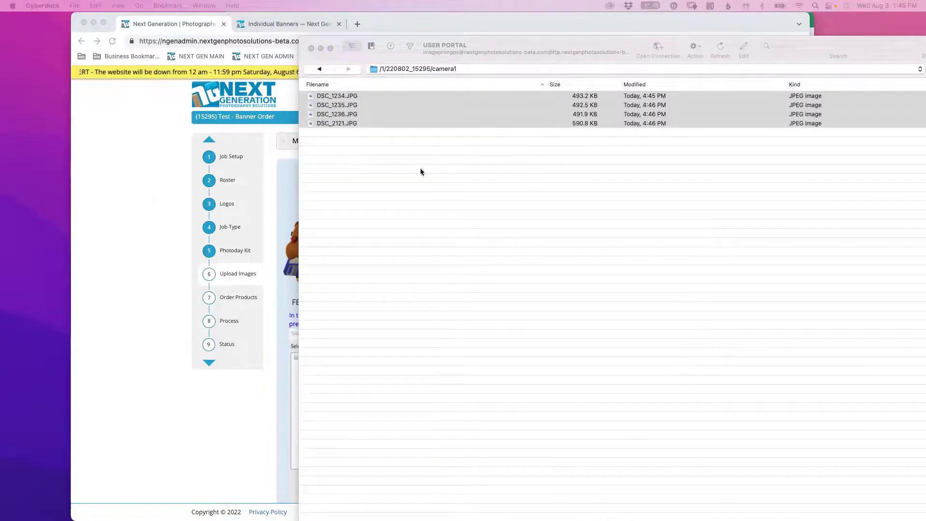
click(330, 48)
click(22, 24)
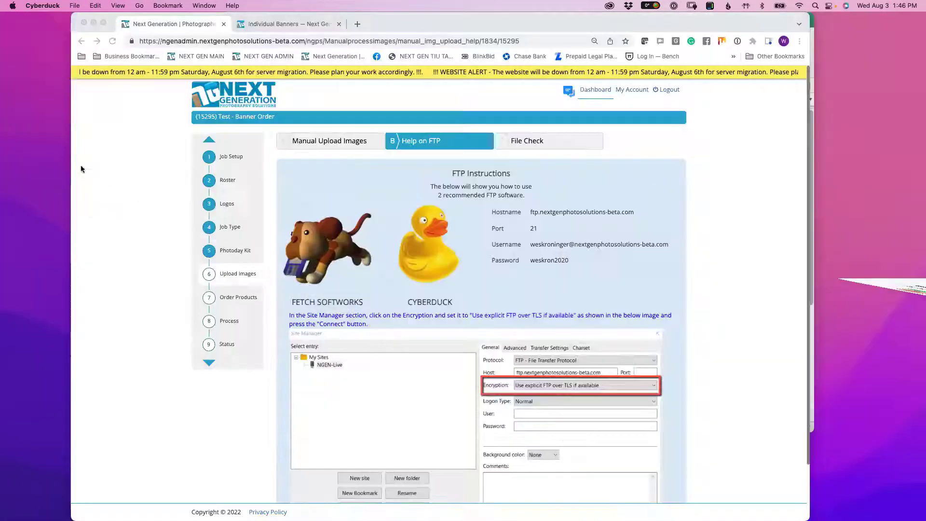
click(527, 297)
- Run File Check on the uploaded files and continue after the validation message
scroll(527, 296, down, 3)
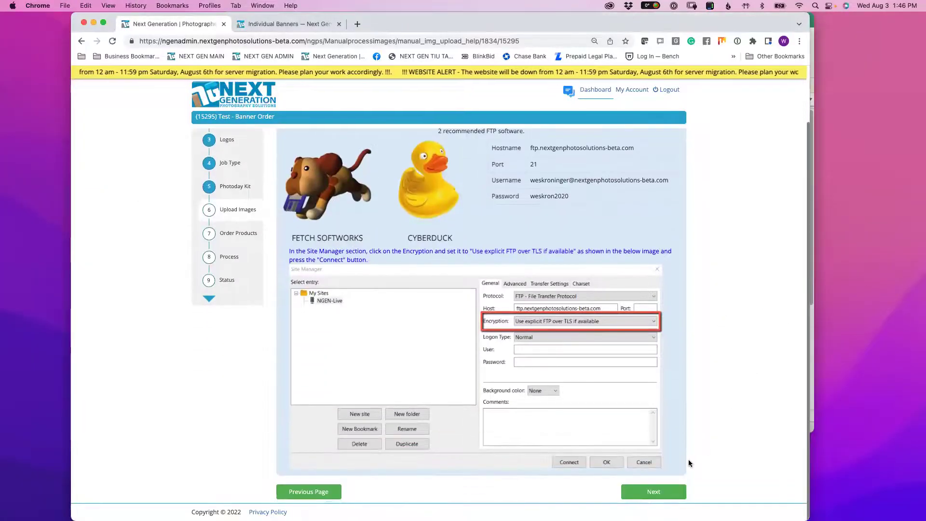
click(664, 493)
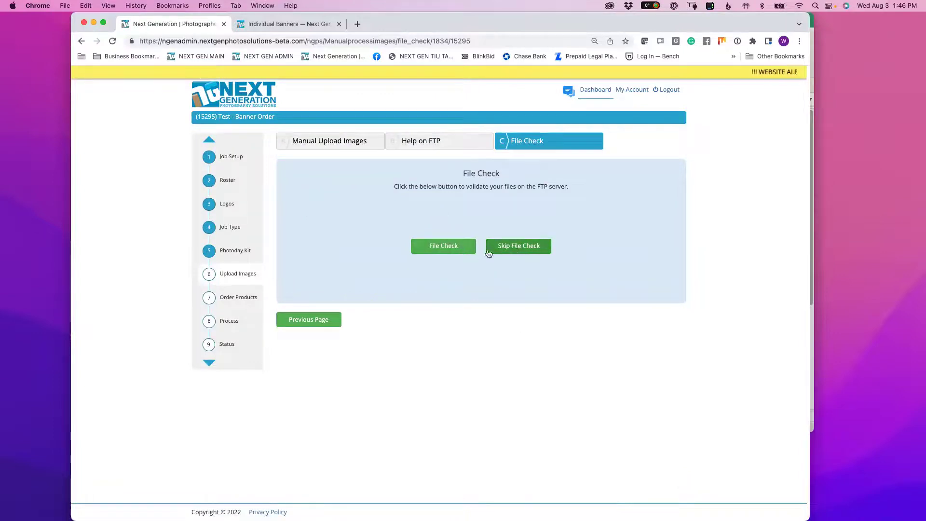
click(444, 246)
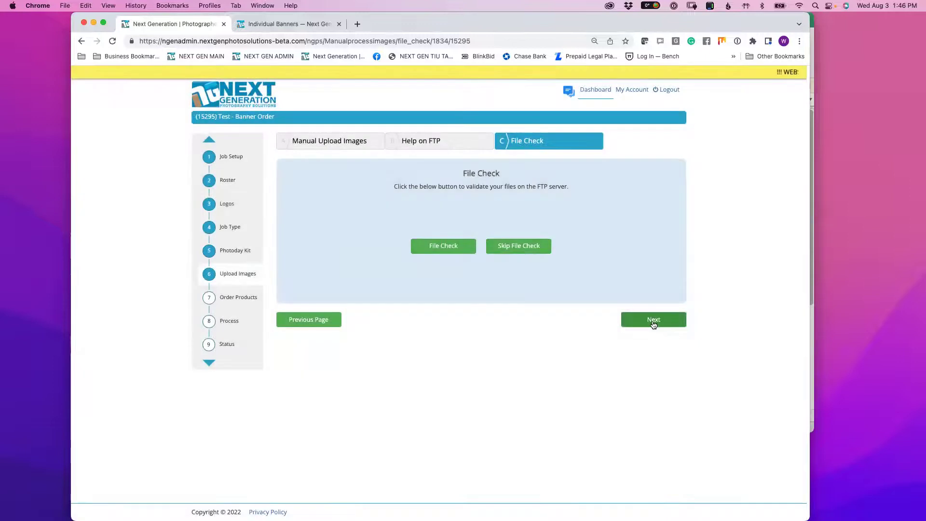
click(652, 321)
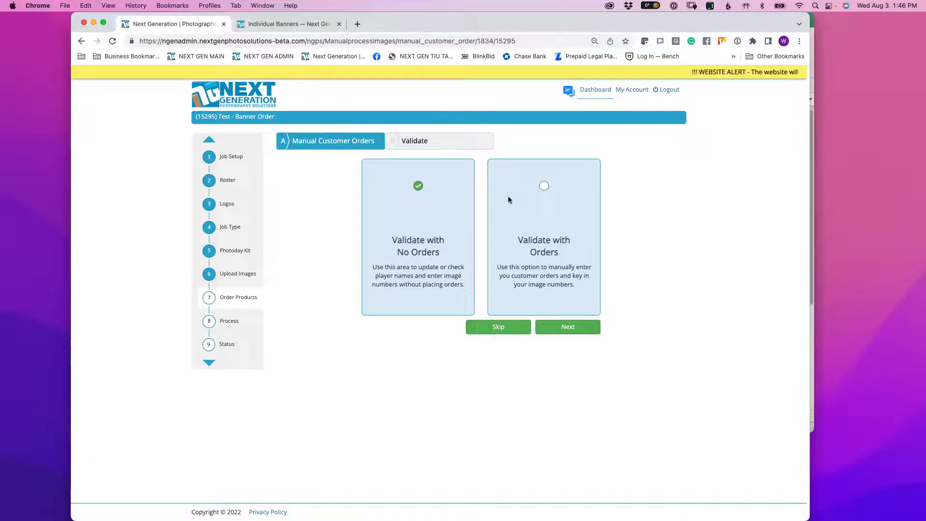
- Choose Validate with Orders, search players with Team set to All, then open Fund-Raiser or League Buy
click(543, 186)
drag(533, 229, 559, 255)
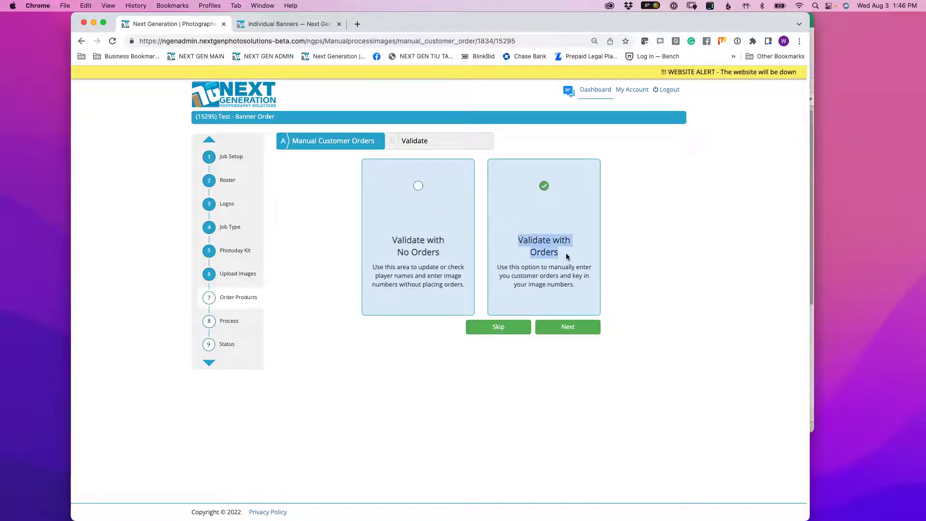
click(579, 328)
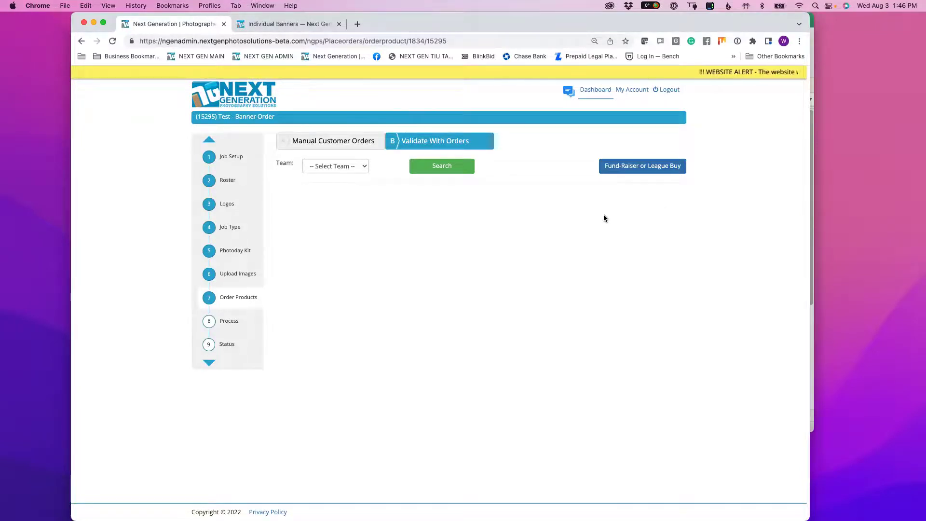
click(337, 166)
key(Return)
click(429, 165)
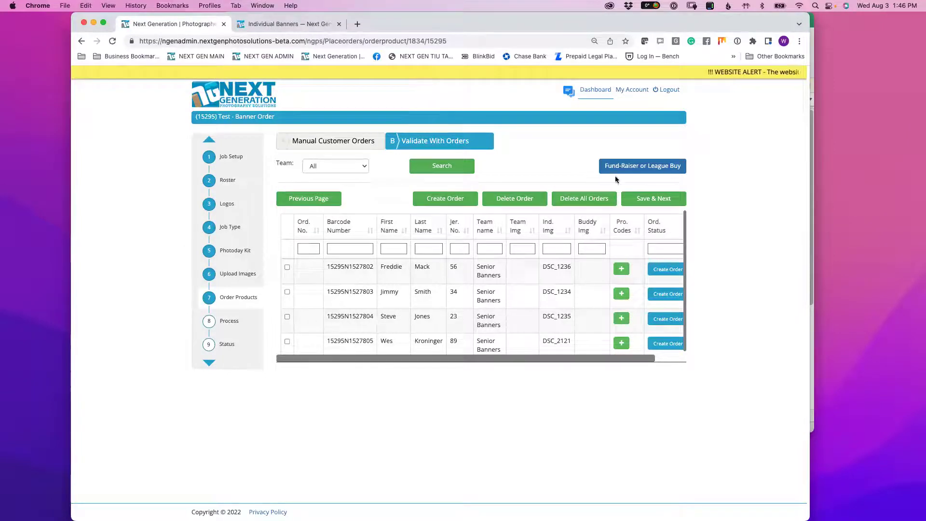
click(639, 169)
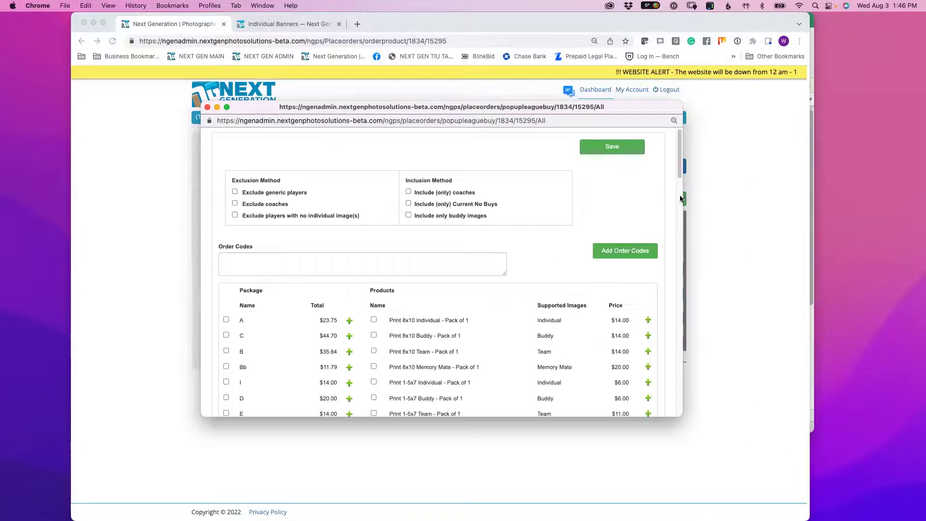
- Tick Individual Banner - 3x6 - Pack of 1 and save it for all players
drag(679, 167, 652, 368)
drag(389, 270, 473, 271)
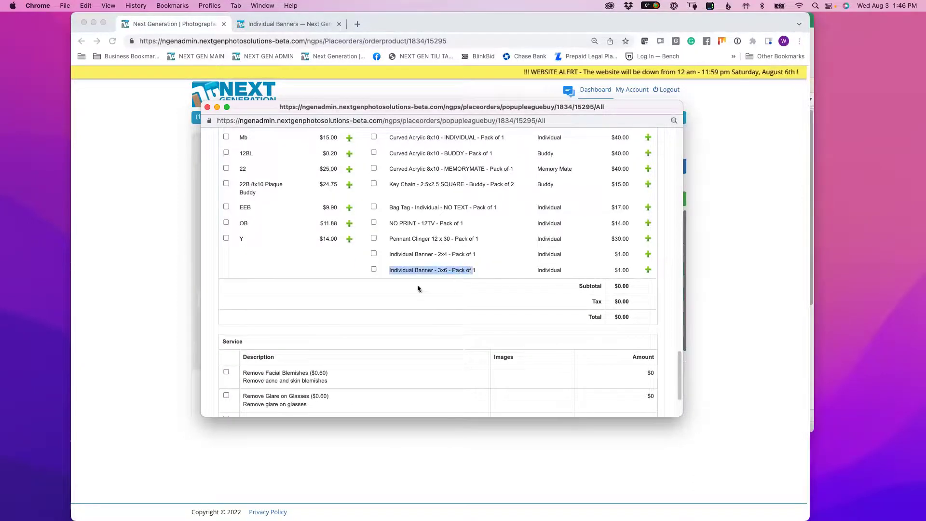
click(459, 274)
click(374, 269)
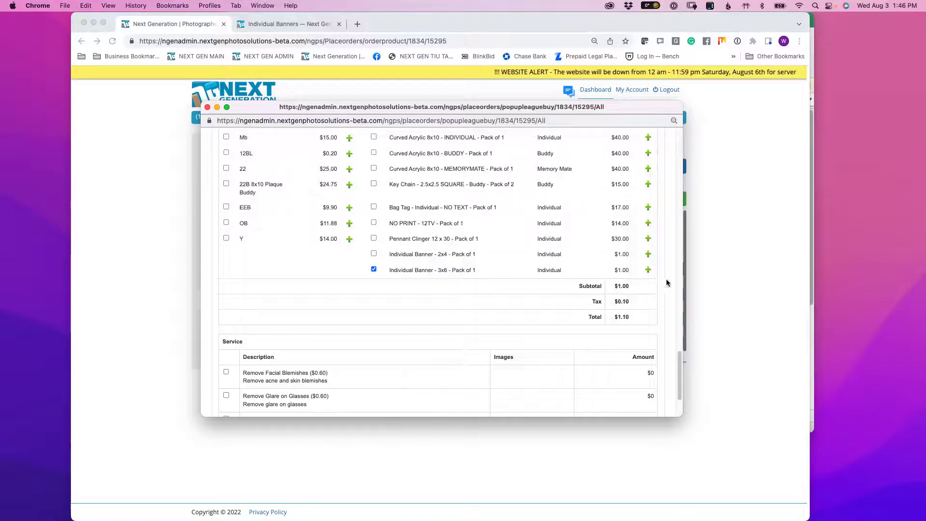
scroll(676, 354, up, 20)
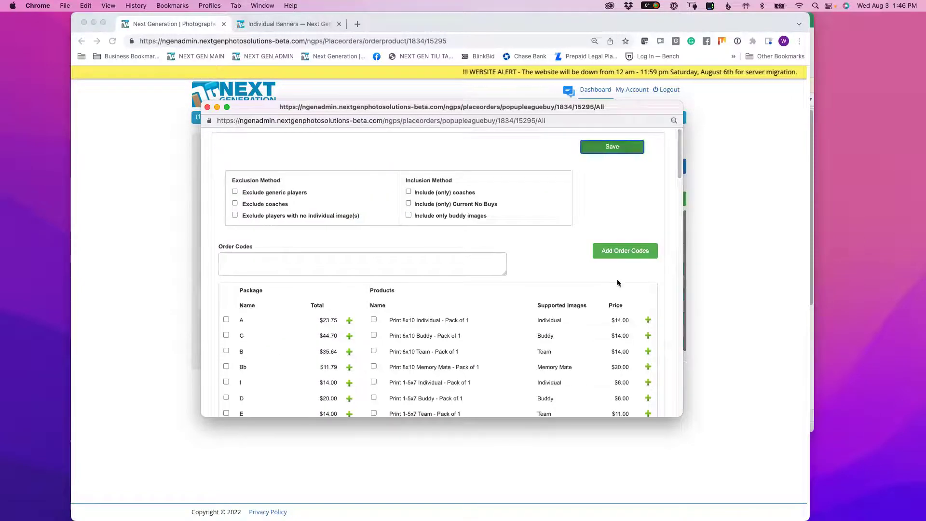
click(615, 250)
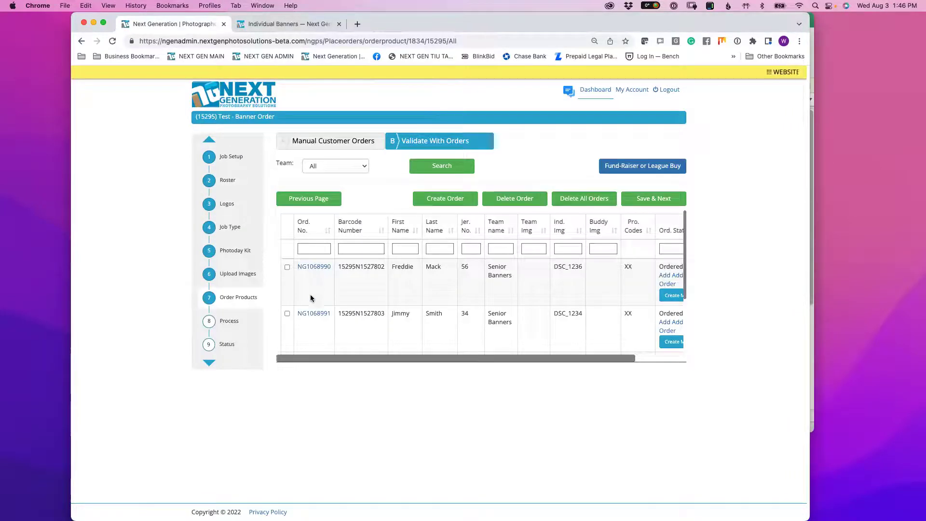
- Check the players' XX order codes and save the orders
scroll(657, 264, down, 1)
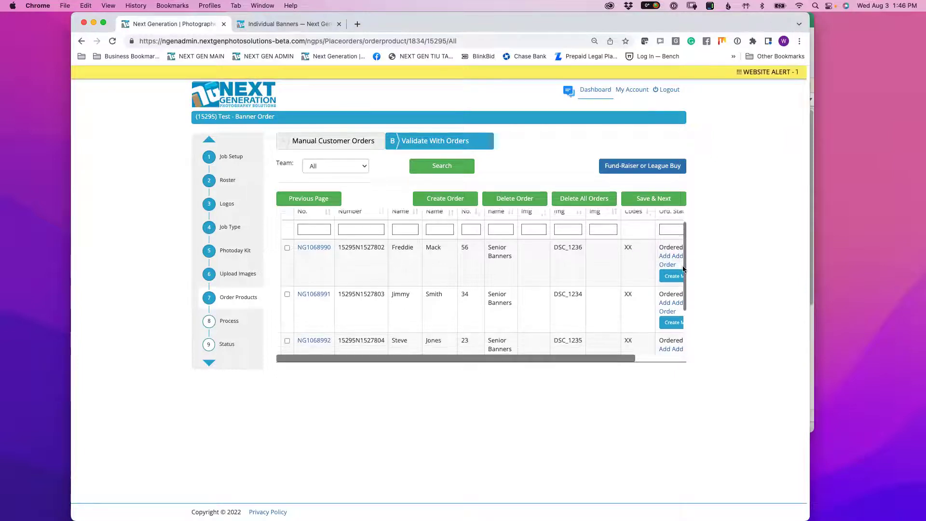
double_click(628, 331)
scroll(676, 277, down, 2)
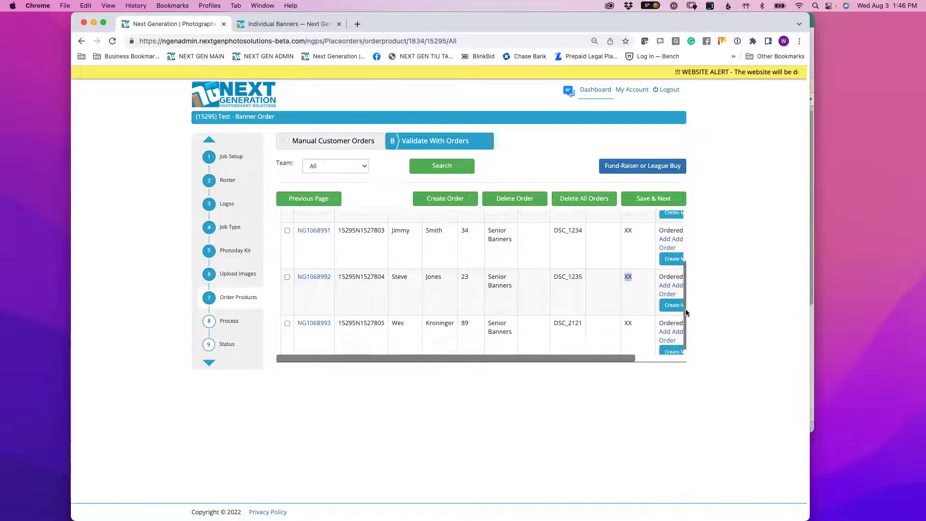
double_click(628, 316)
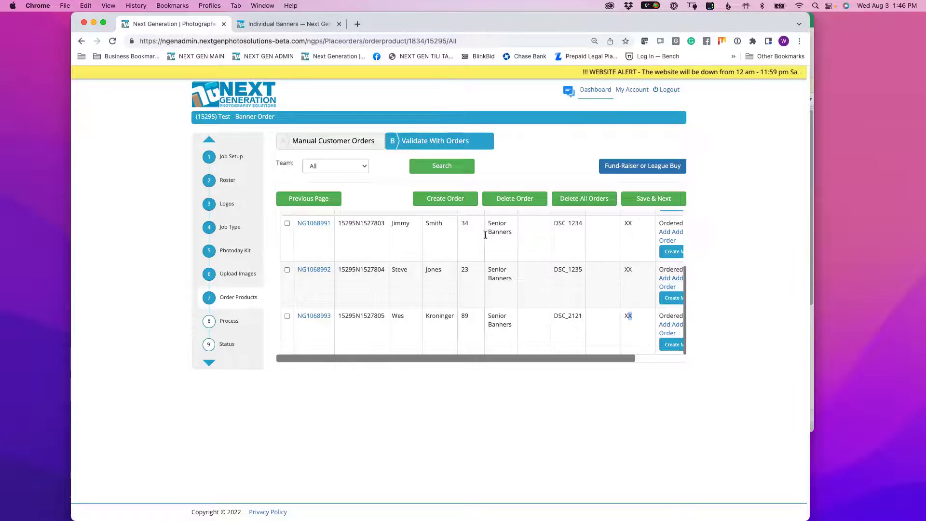
click(654, 198)
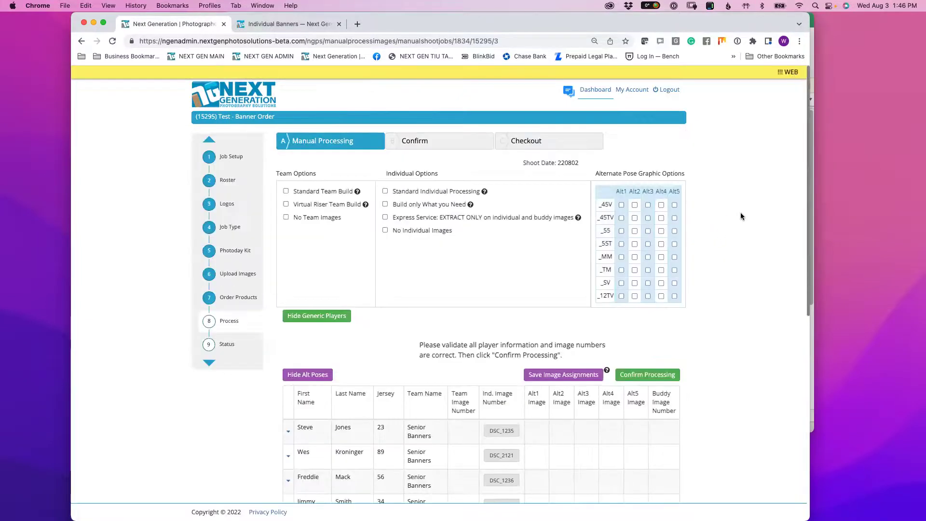
- Turn on the Build only What you Need processing option
scroll(642, 303, down, 3)
scroll(641, 306, down, 1)
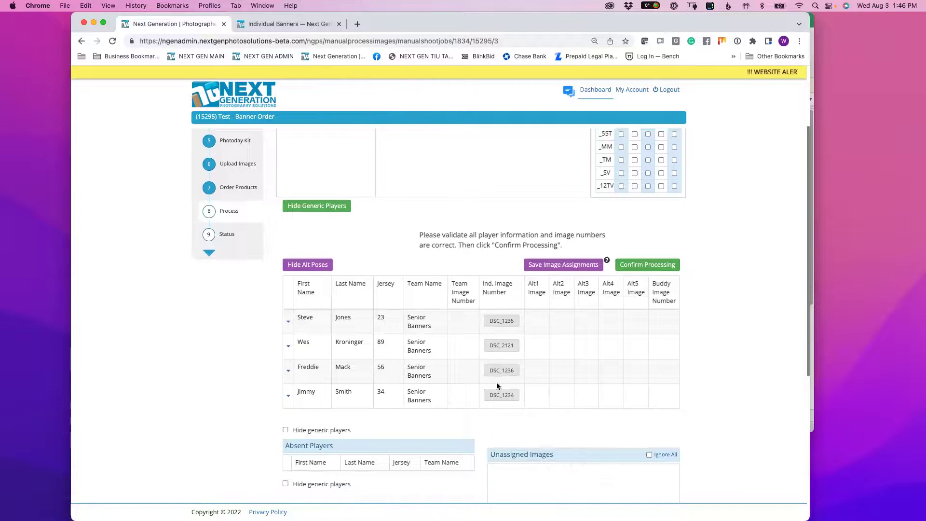
scroll(521, 453, up, 5)
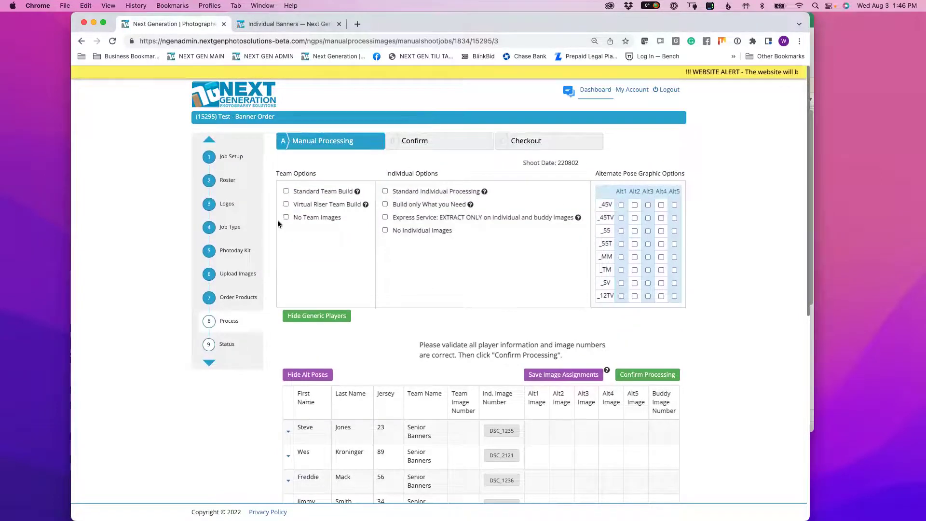
mouse_move(324, 220)
mouse_down()
mouse_move(352, 218)
mouse_move(336, 222)
mouse_up()
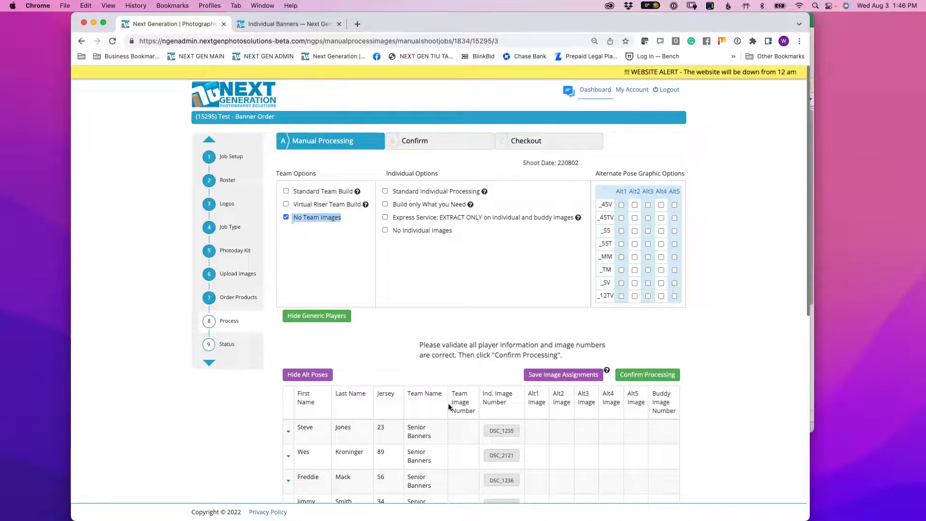
click(422, 274)
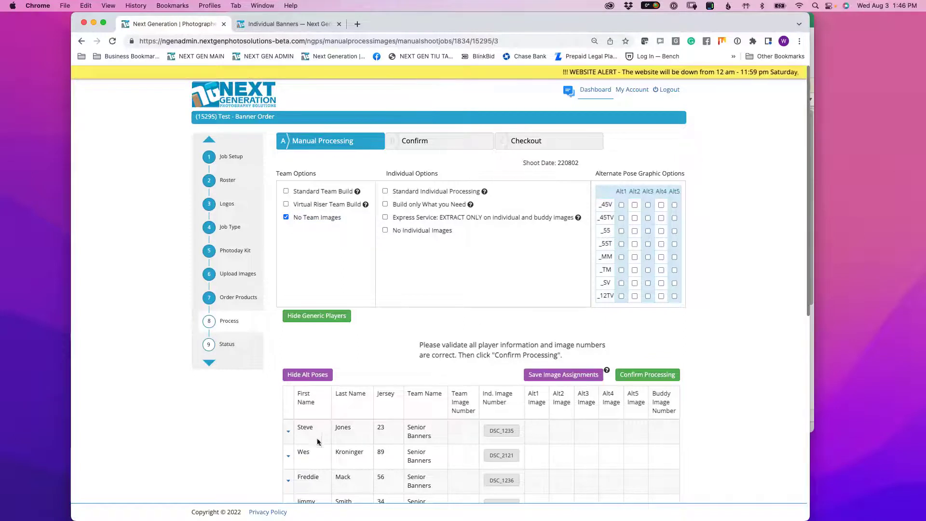
drag(293, 189, 364, 226)
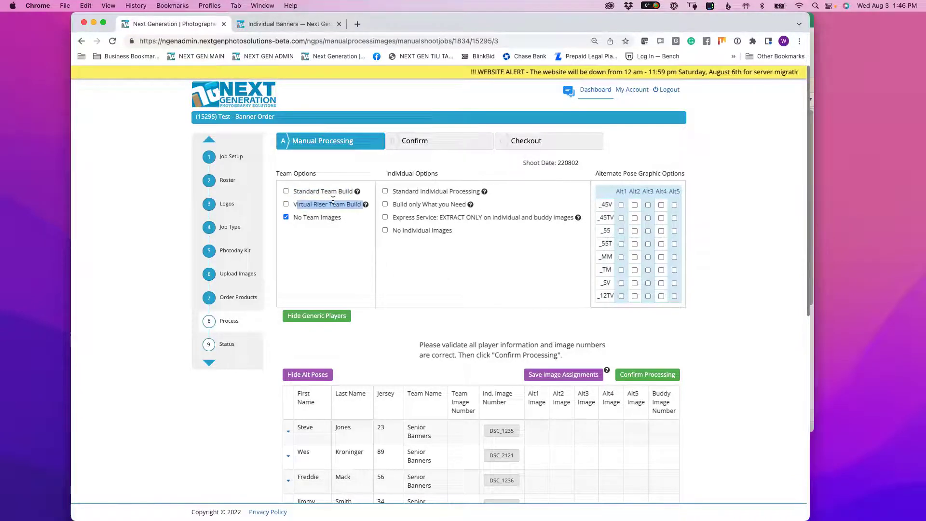
scroll(320, 426, down, 3)
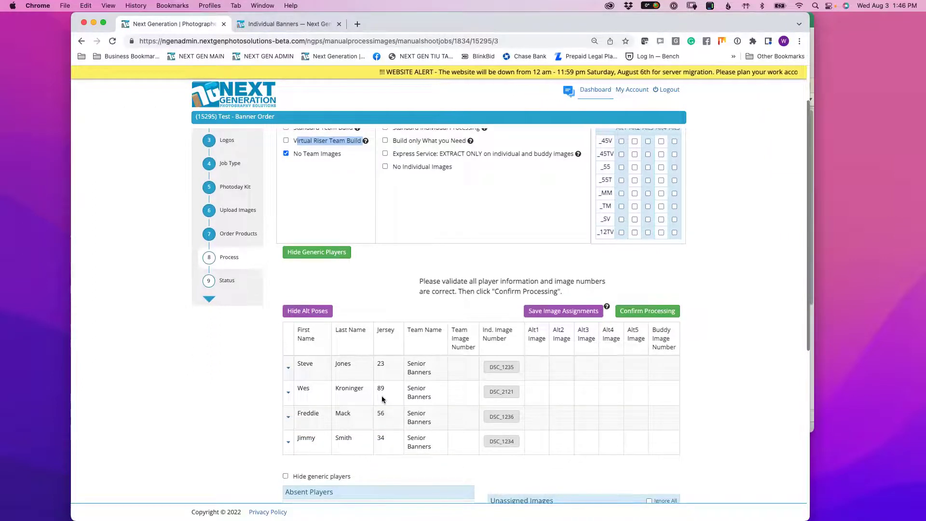
scroll(422, 246, up, 3)
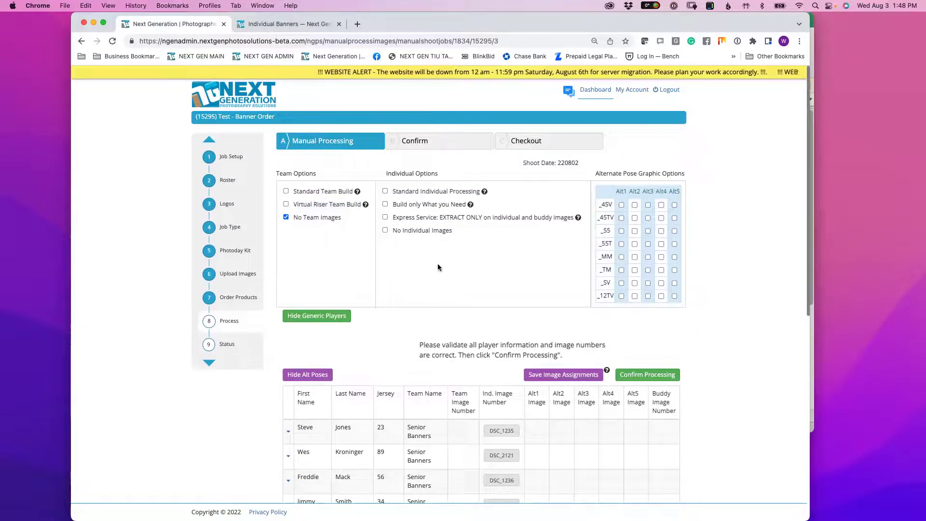
drag(393, 205, 466, 203)
click(382, 203)
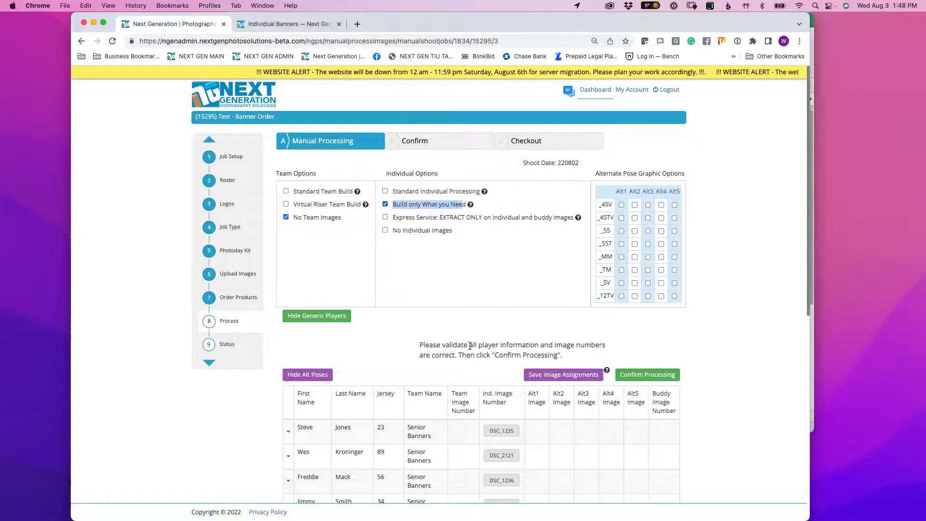
- Choose Process ALL the teams and confirm processing the entire job
scroll(471, 346, down, 1)
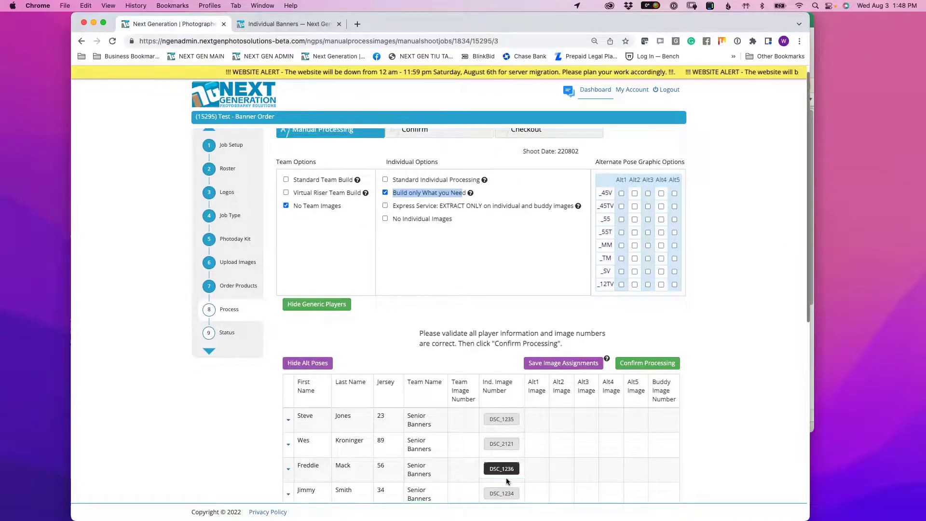
scroll(448, 251, down, 3)
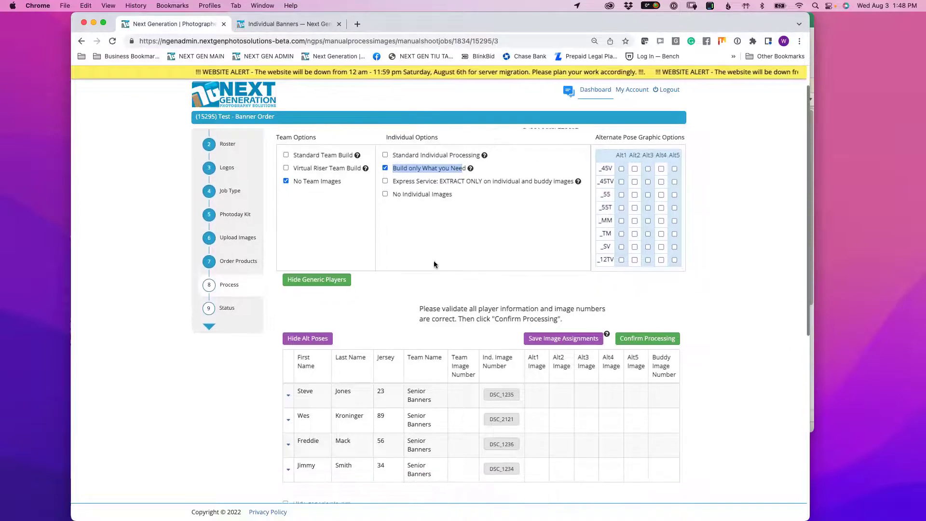
click(475, 296)
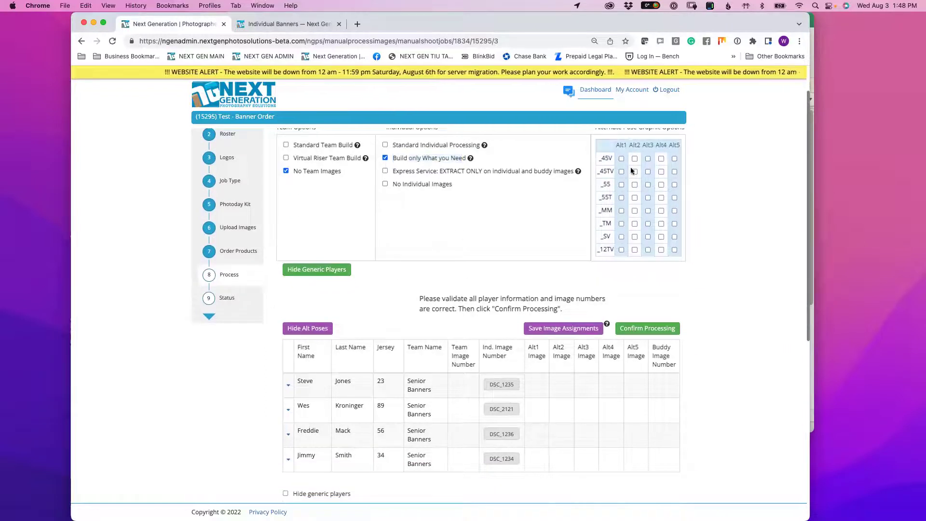
scroll(629, 157, up, 4)
drag(601, 174, 687, 174)
click(699, 189)
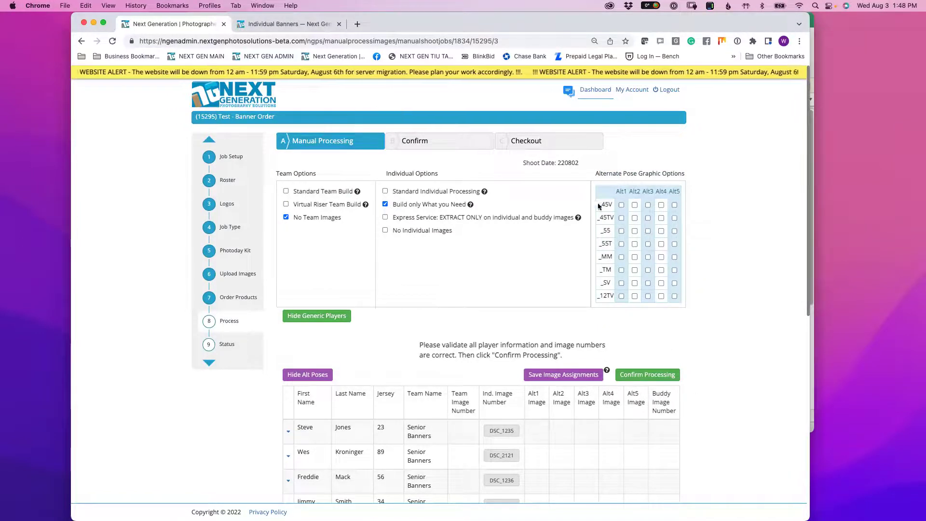
scroll(711, 285, down, 3)
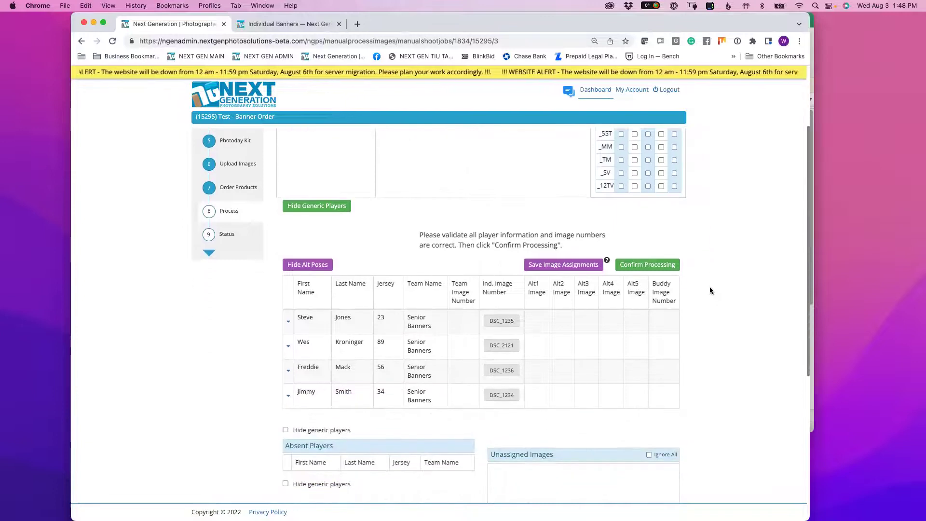
scroll(710, 263, up, 3)
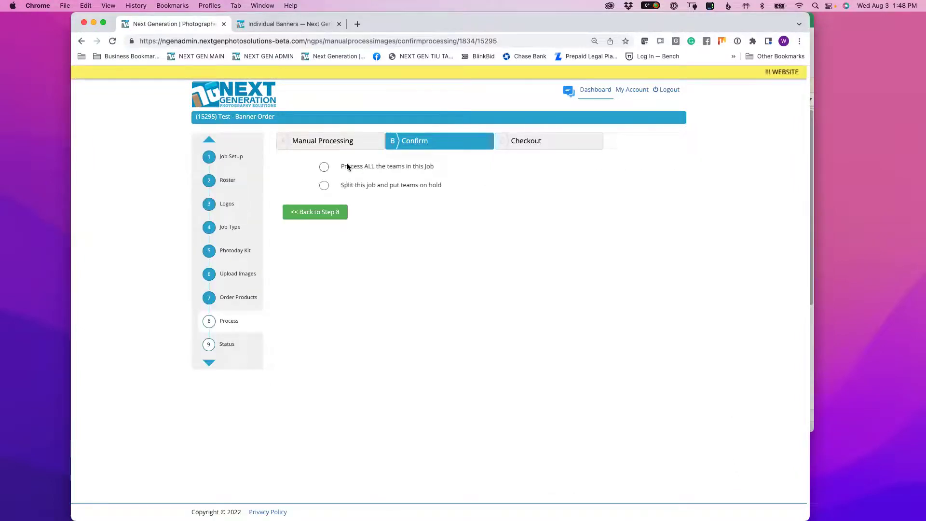
click(325, 167)
click(637, 215)
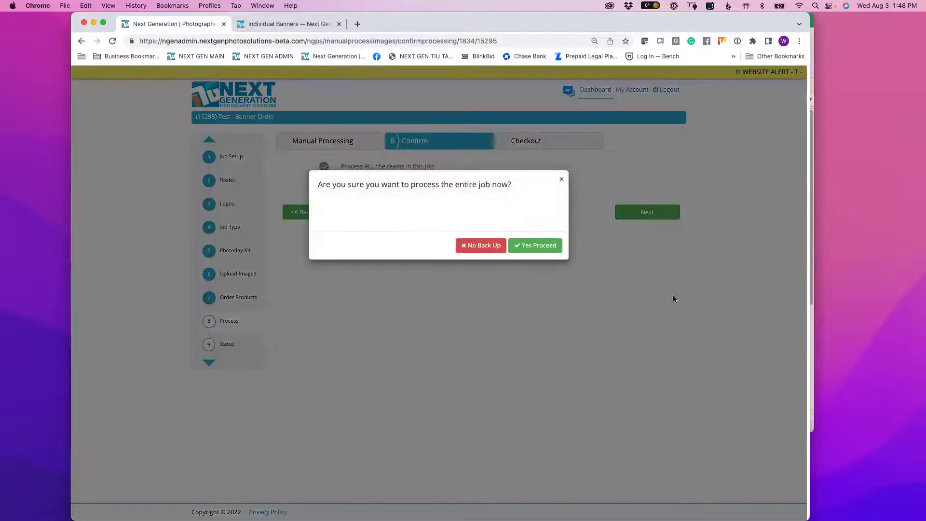
click(531, 247)
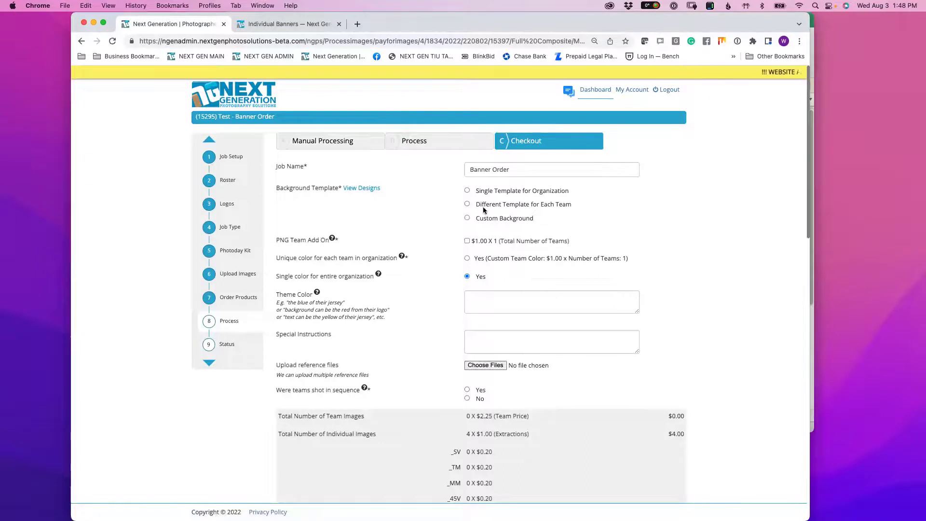
- Compare the template options and select 'Single Template for Organization'
drag(474, 190, 568, 192)
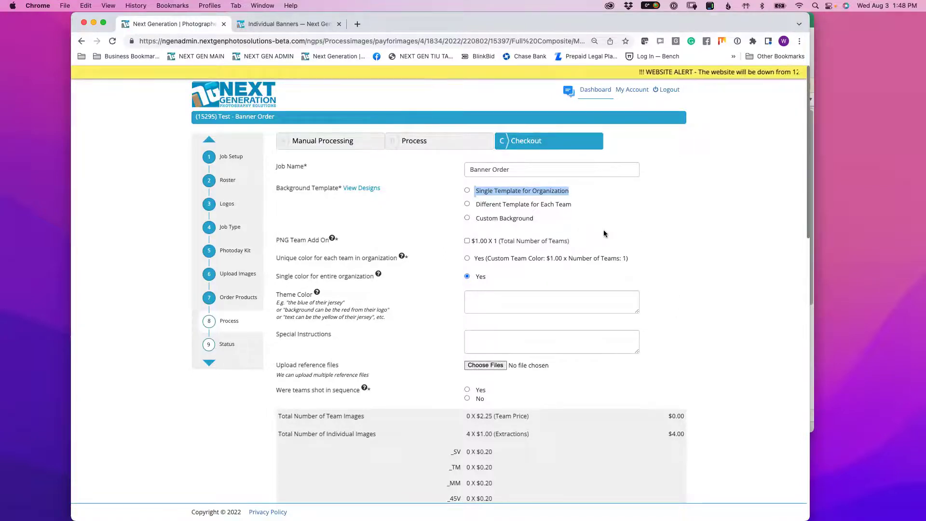
click(476, 203)
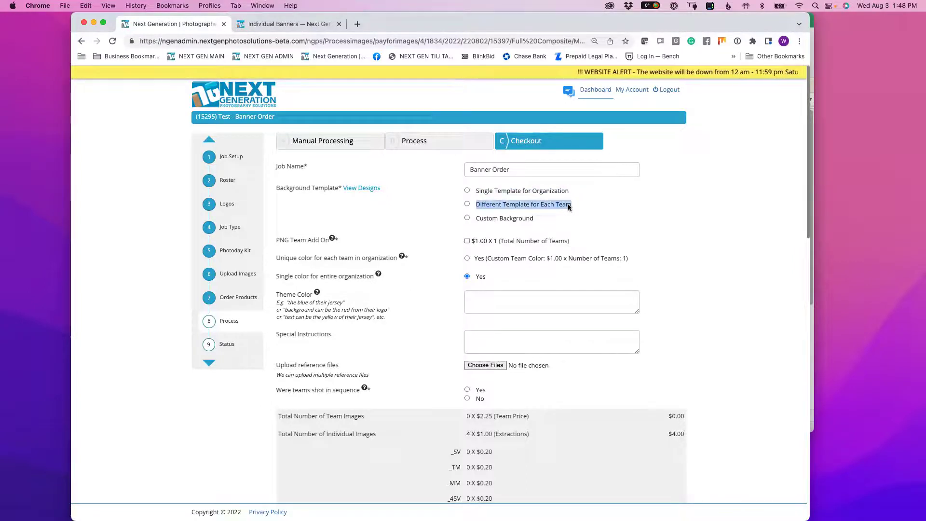
drag(567, 205, 566, 204)
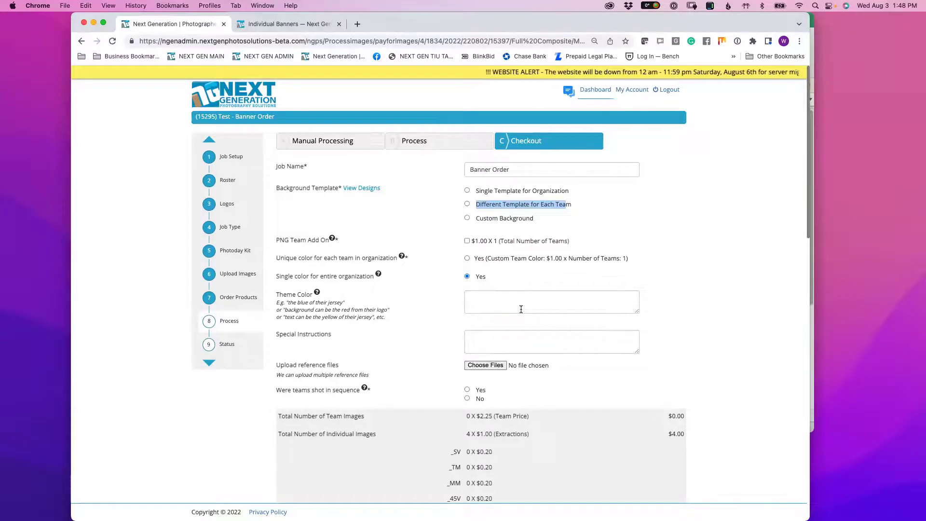
click(609, 201)
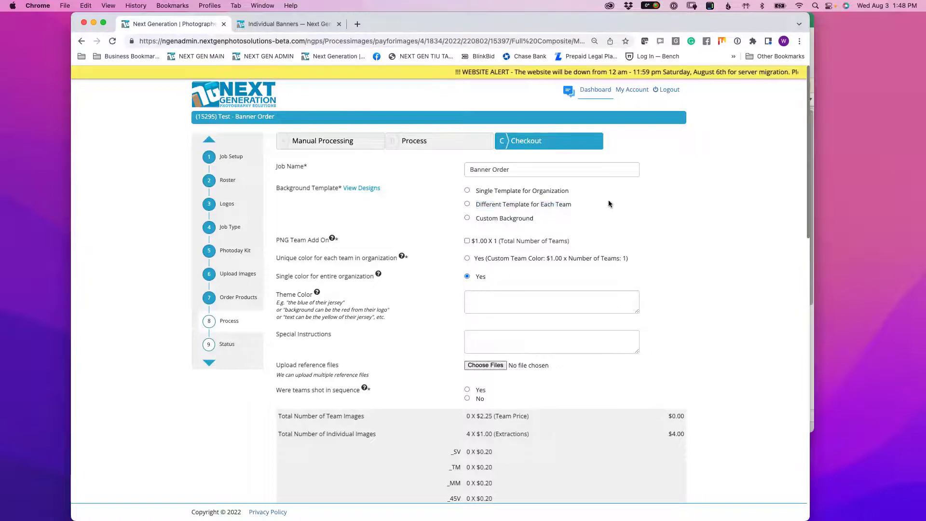
drag(477, 190, 546, 190)
click(501, 190)
- Open the Background Template list and look through the BANNER Individual designs
drag(480, 192, 569, 192)
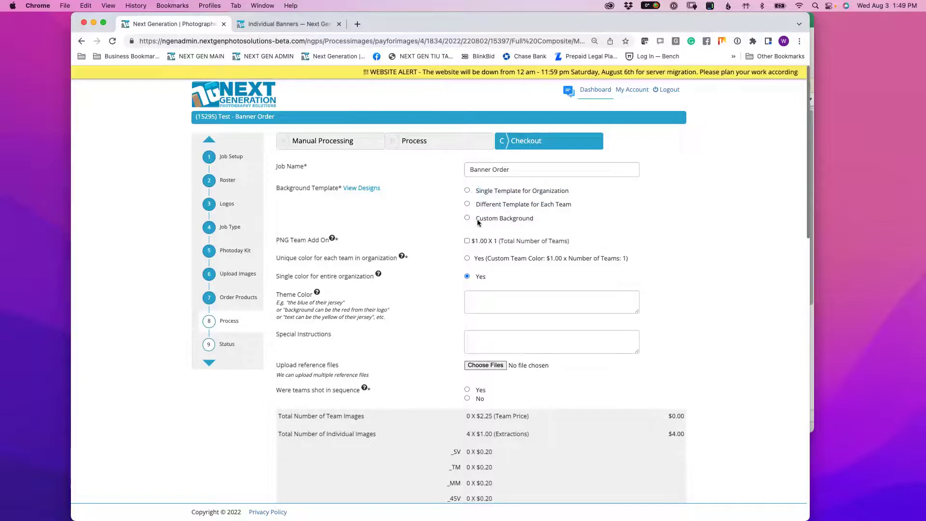
click(494, 243)
scroll(495, 251, down, 10)
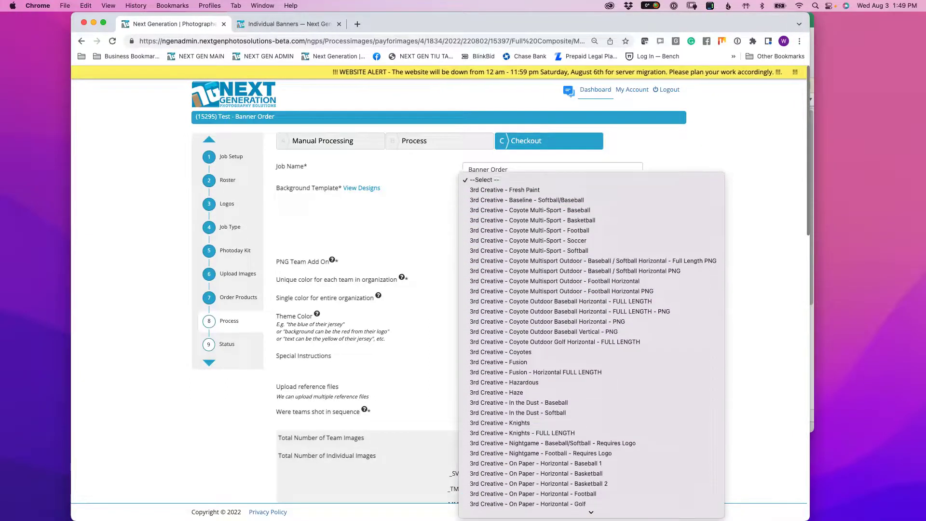
scroll(506, 199, down, 20)
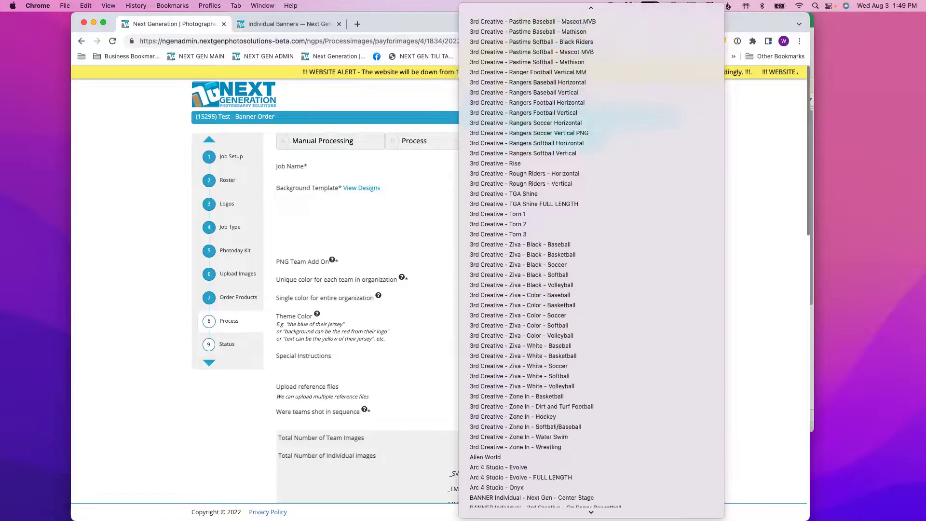
scroll(527, 178, up, 5)
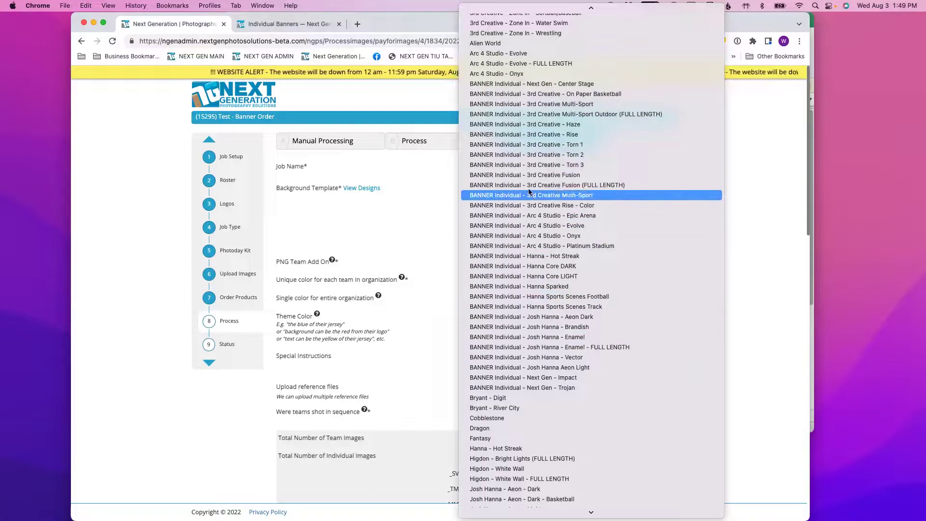
- Choose the 'BANNER Individual - 3rd Creative Fusion' template and set Banner Size to 2x3
click(539, 175)
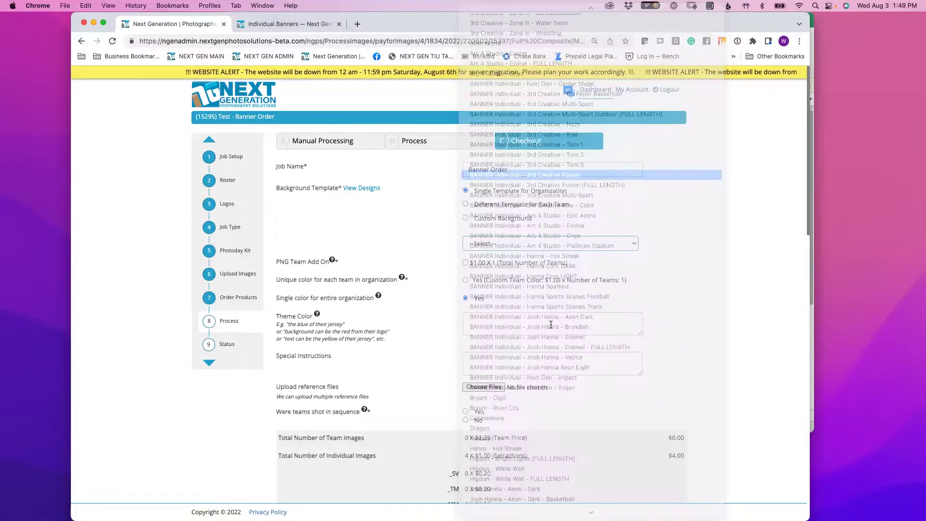
drag(282, 261, 403, 365)
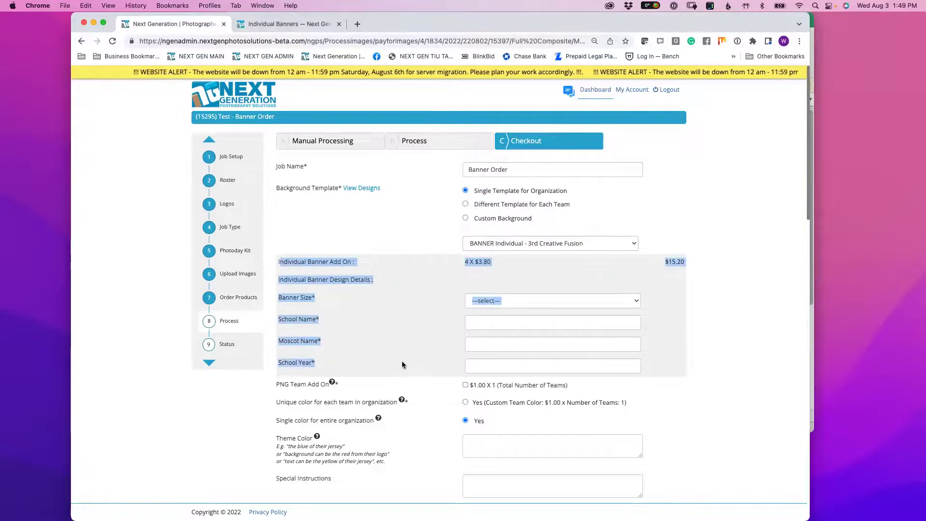
click(394, 337)
drag(281, 299, 333, 304)
click(502, 300)
click(491, 311)
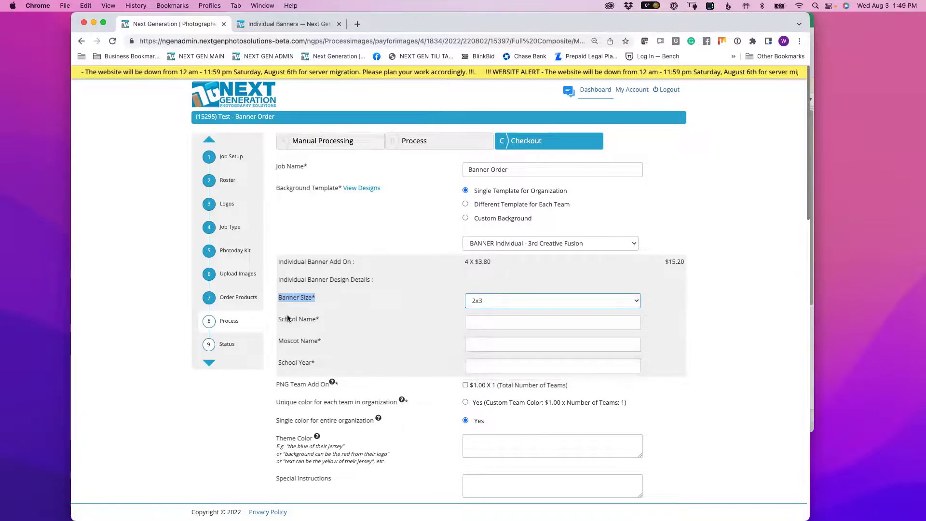
- Enter school name Westerville North, mascot Warriors and school year 2022
click(491, 322)
text(Westerville)
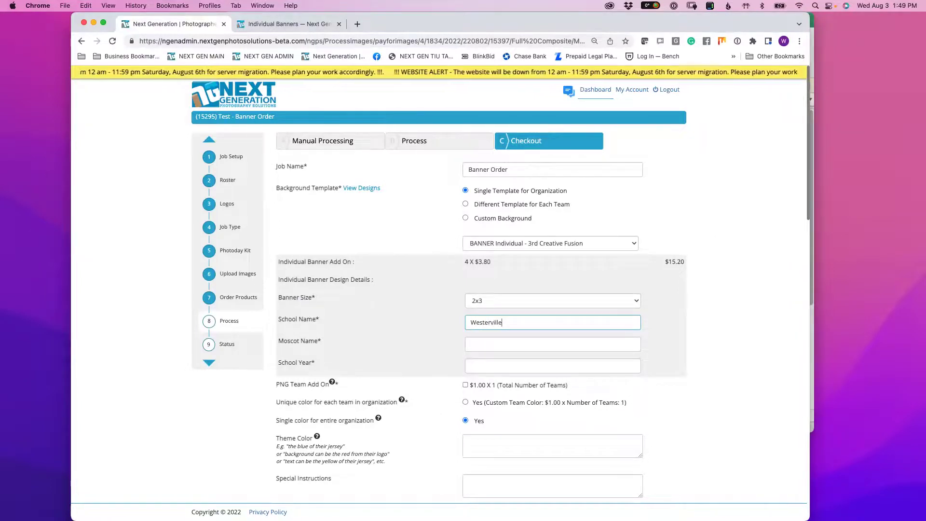
text( North)
key(Tab)
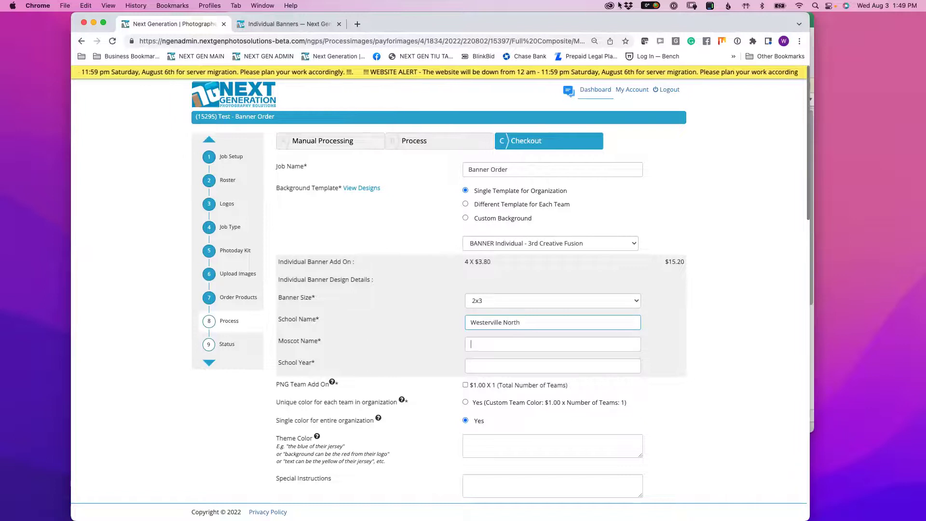
text(Warriors)
key(Tab)
text(2022)
click(734, 295)
scroll(710, 316, down, 3)
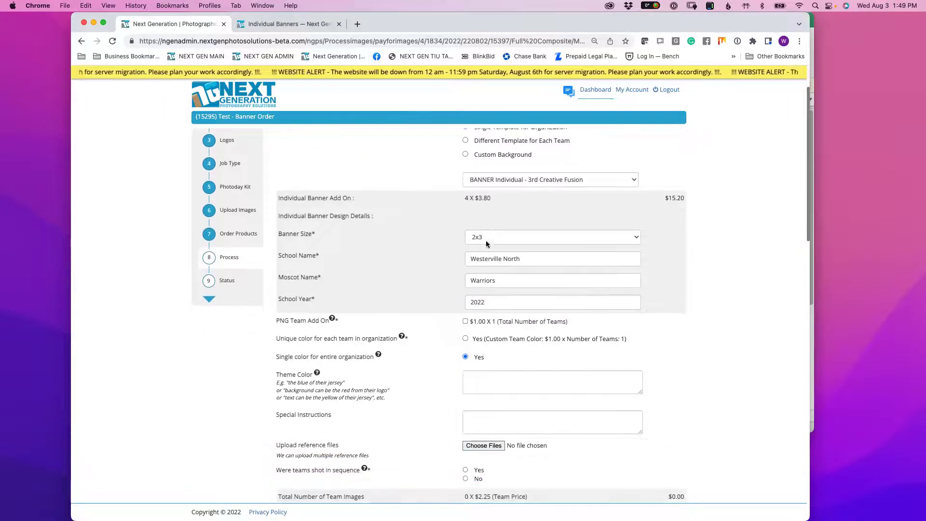
- Browse the Individual Banners design gallery, then go back to the banner order form
click(289, 24)
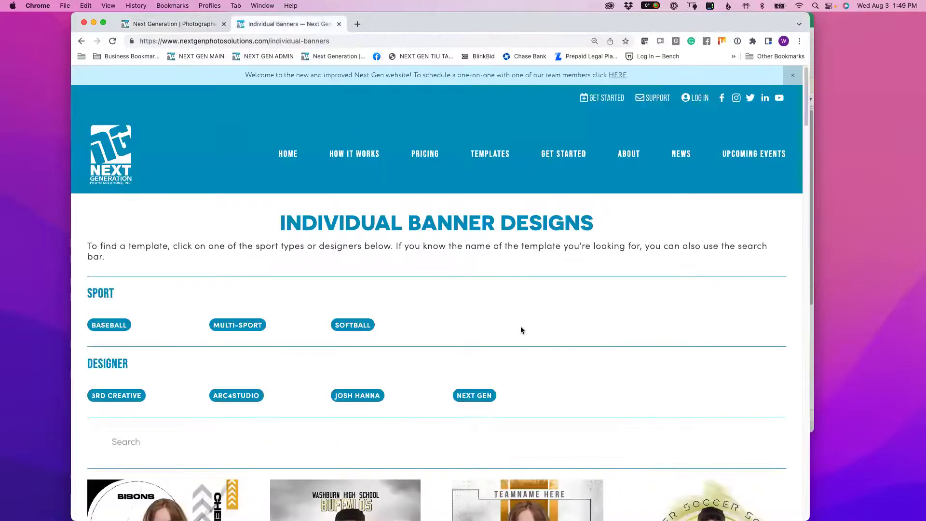
scroll(521, 330, down, 5)
scroll(511, 395, down, 2)
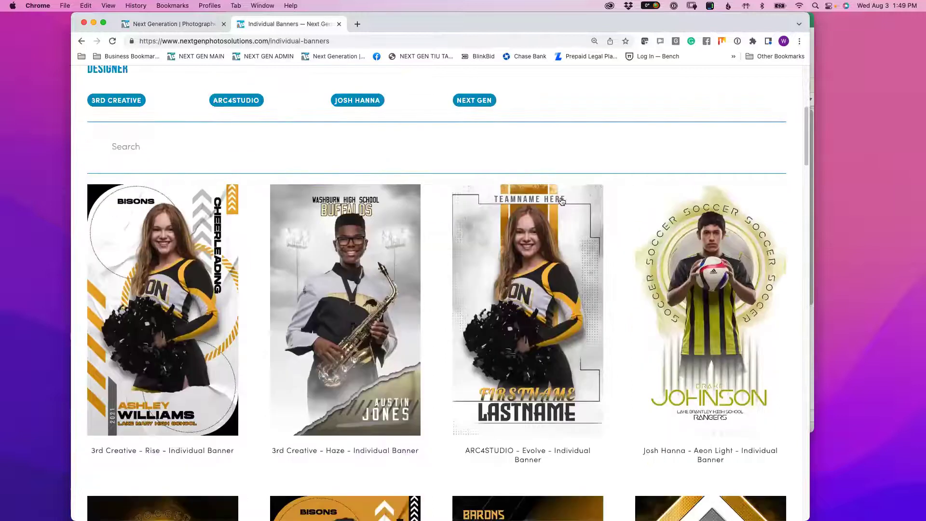
scroll(700, 405, down, 1)
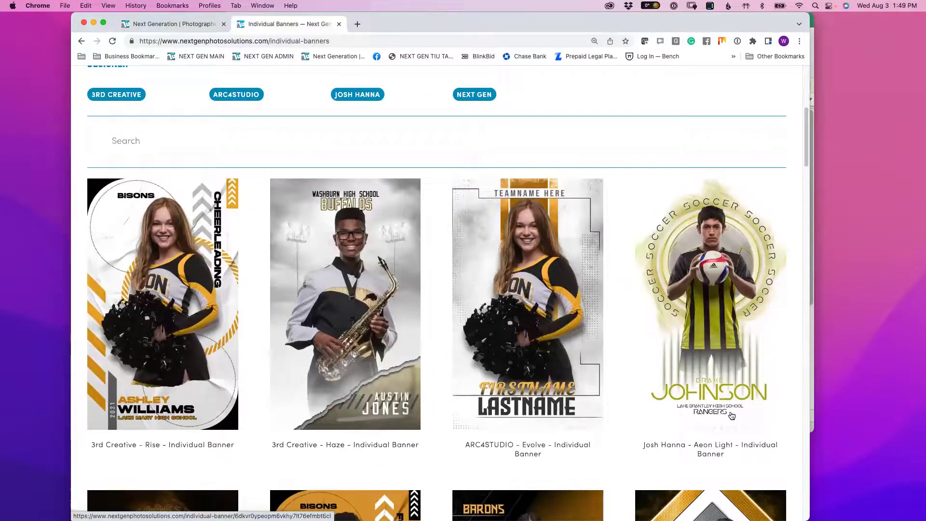
scroll(728, 421, down, 4)
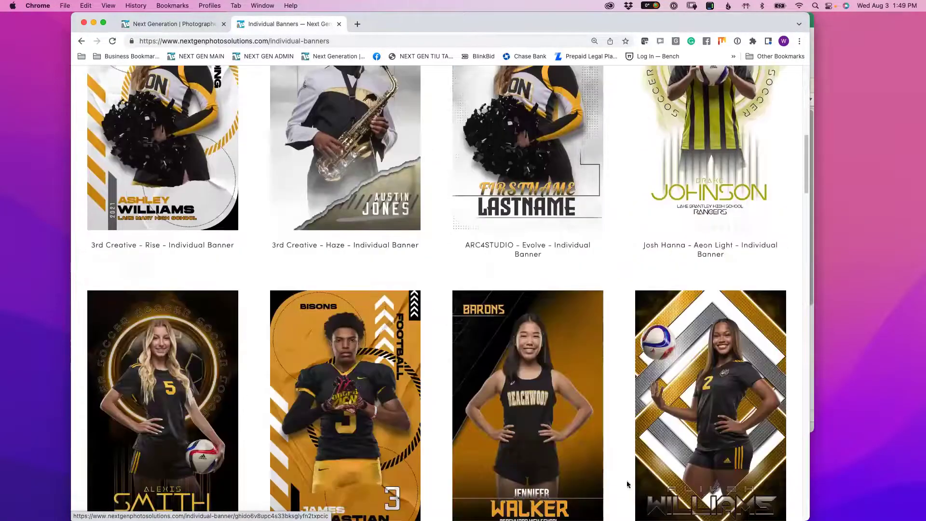
scroll(698, 473, down, 2)
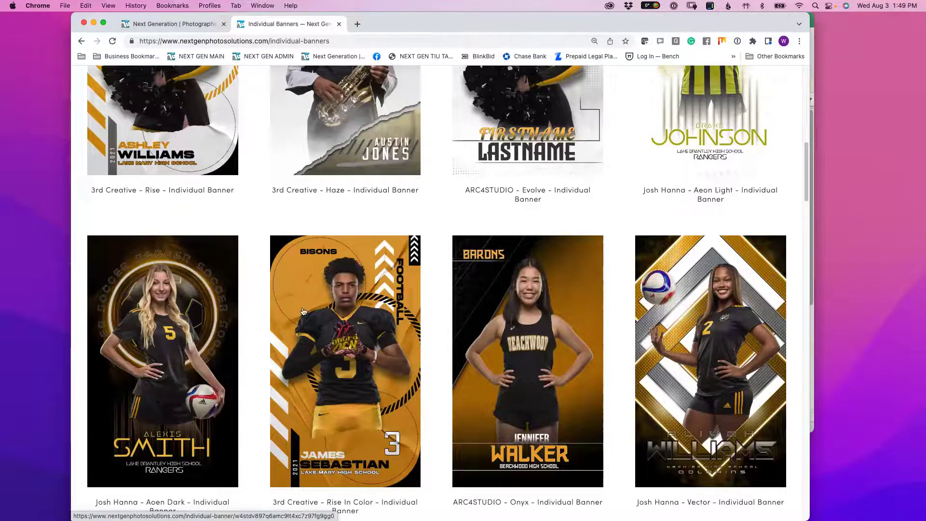
click(171, 26)
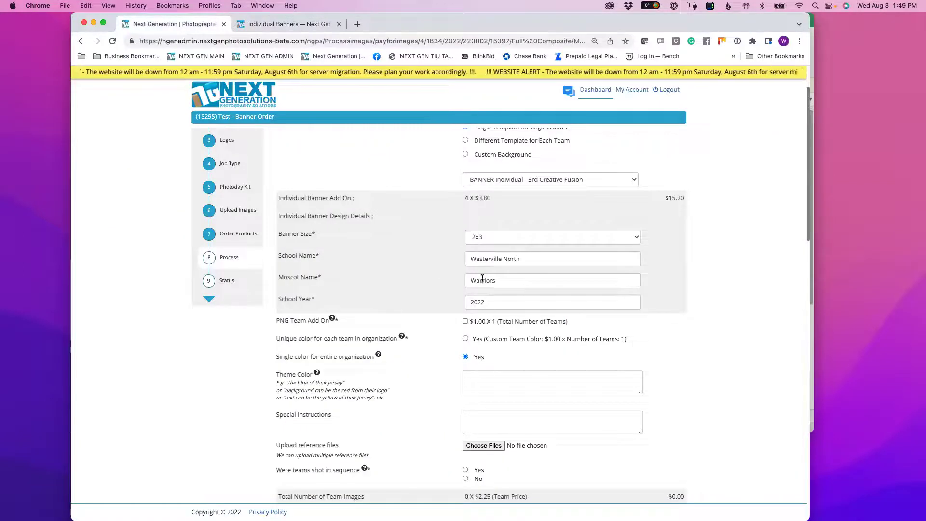
scroll(505, 322, down, 5)
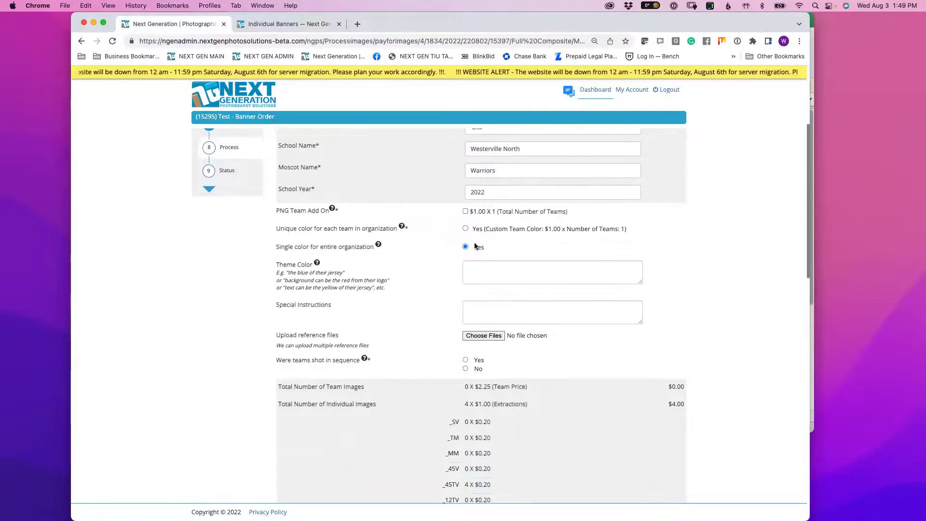
scroll(641, 429, down, 7)
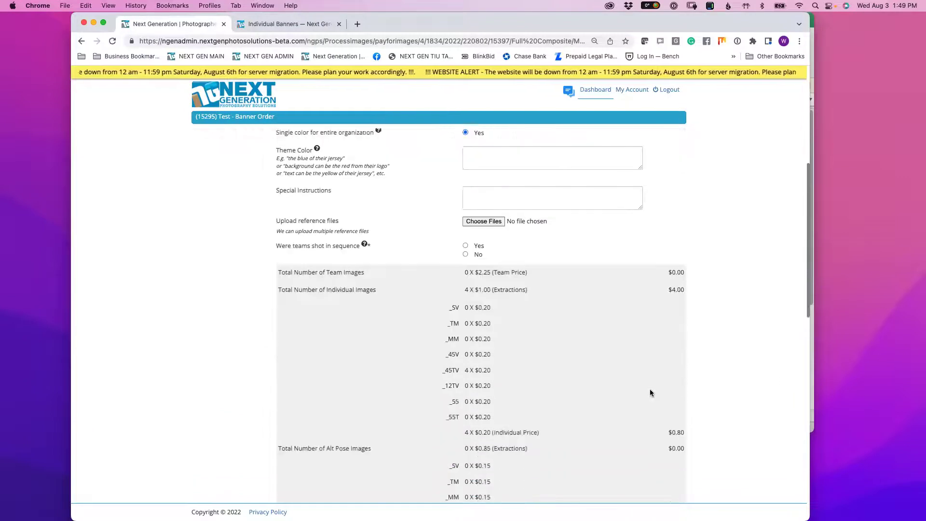
scroll(631, 248, up, 6)
scroll(580, 242, up, 3)
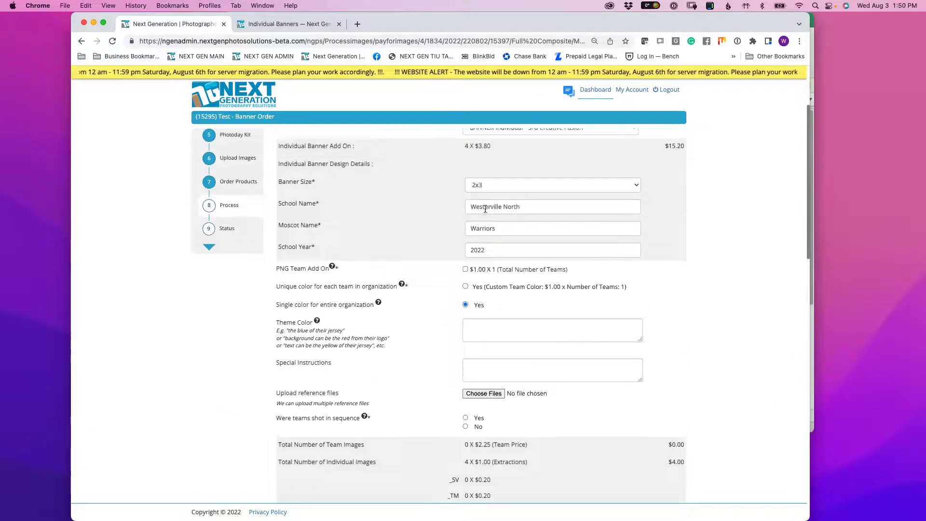
scroll(487, 164, up, 1)
drag(491, 152, 466, 150)
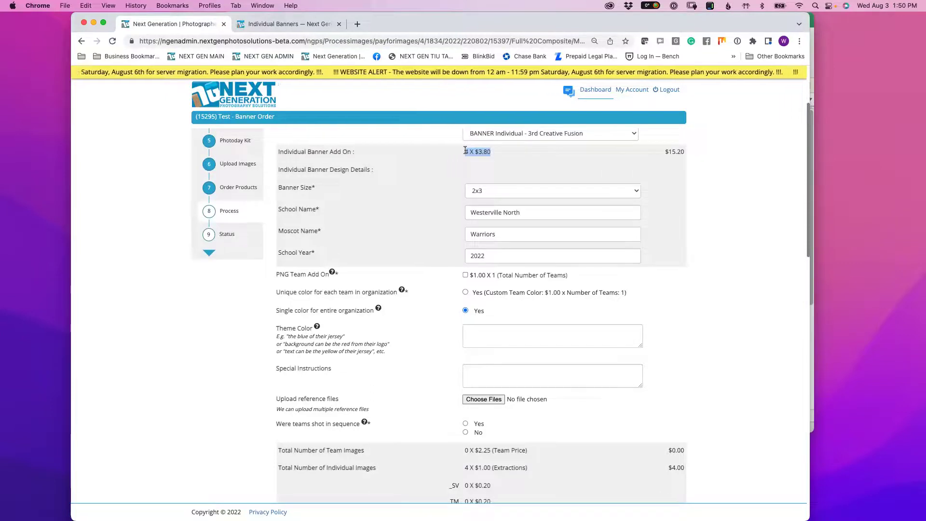
scroll(623, 247, down, 5)
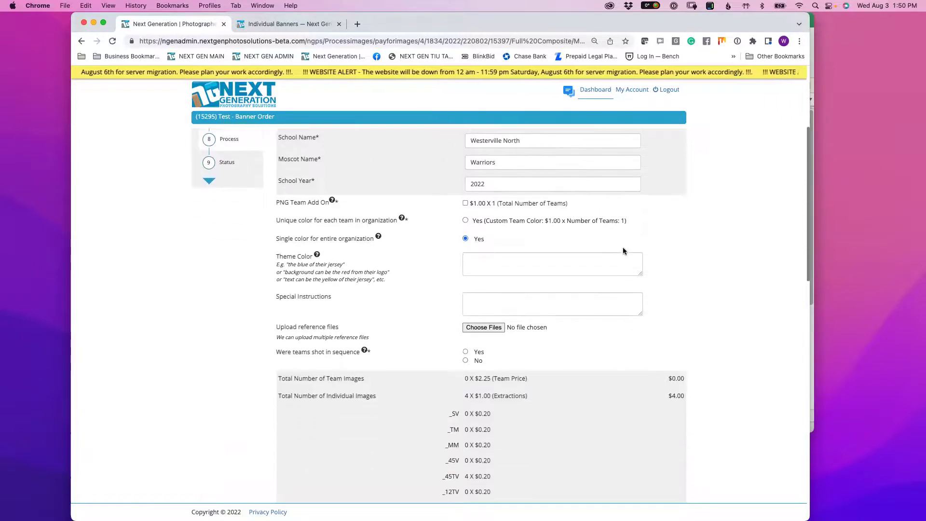
drag(465, 341, 682, 411)
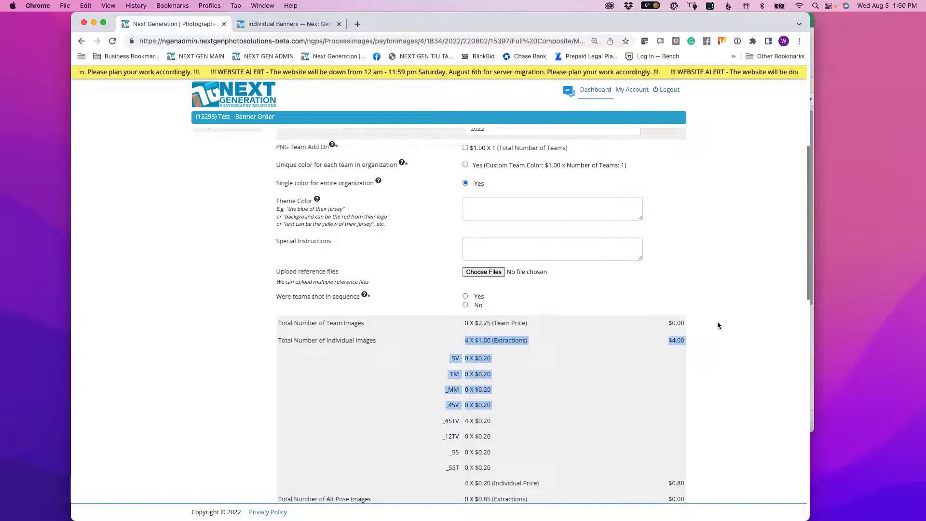
scroll(687, 266, up, 7)
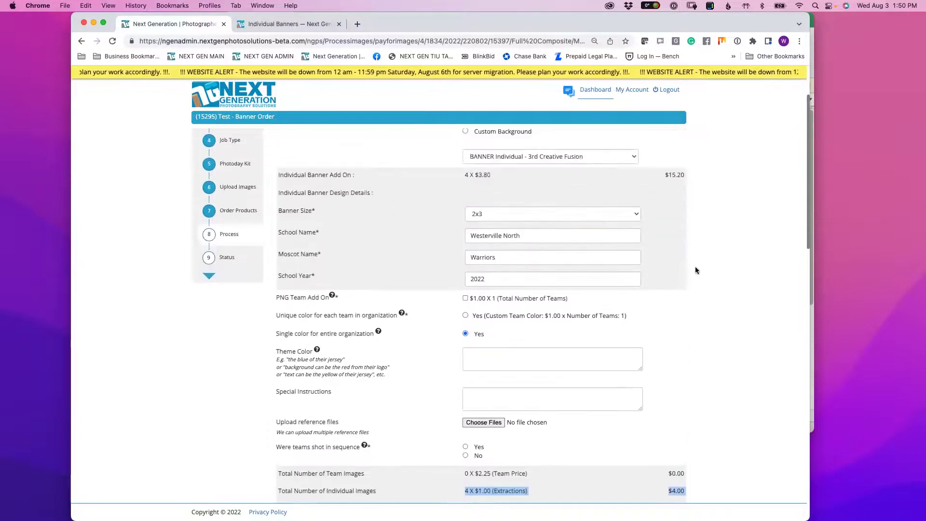
scroll(709, 274, down, 6)
scroll(719, 277, up, 3)
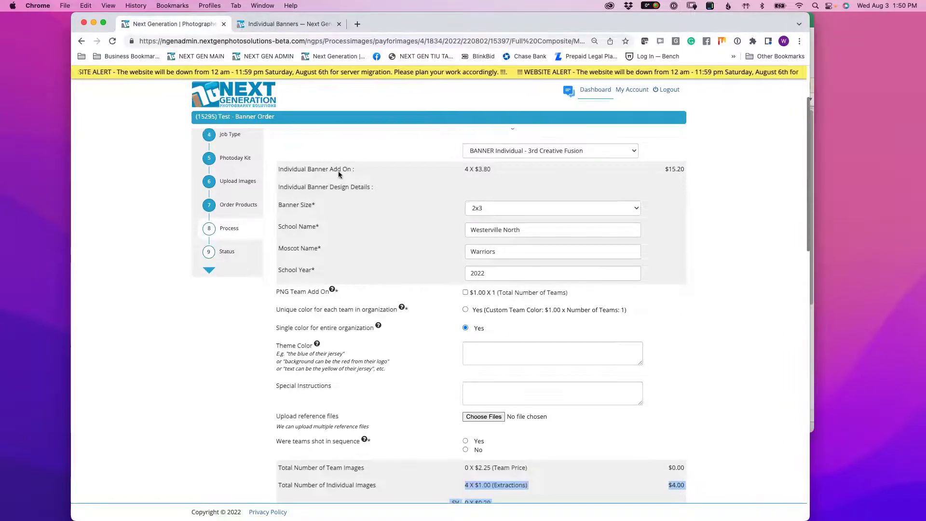
scroll(393, 205, up, 3)
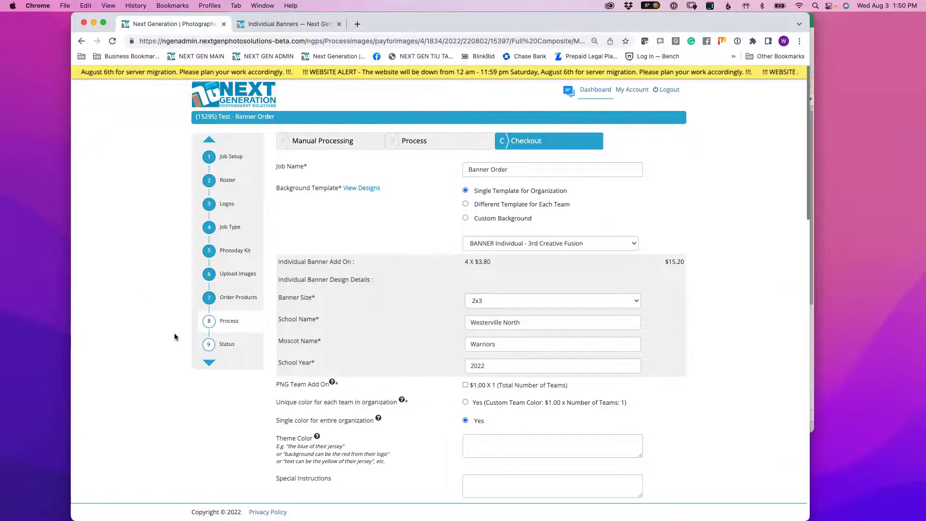
click(470, 243)
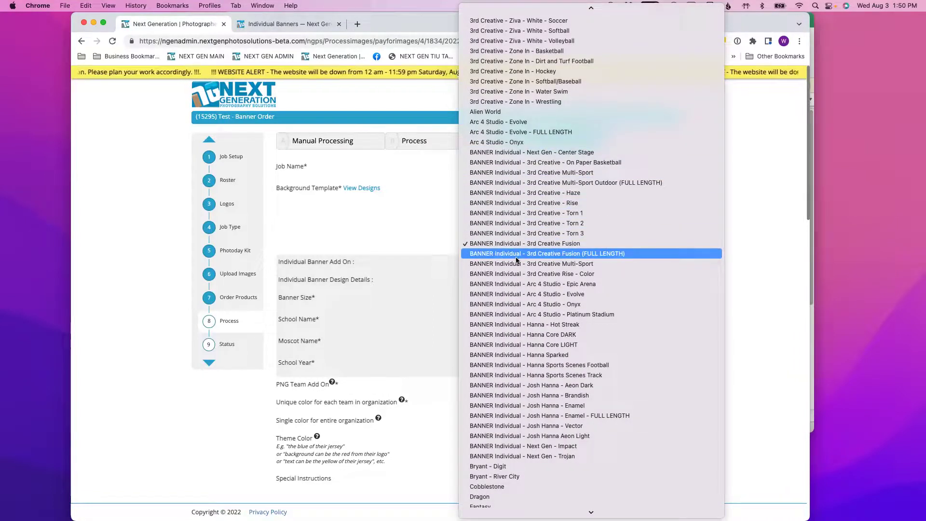
click(419, 235)
drag(281, 263, 488, 366)
click(443, 324)
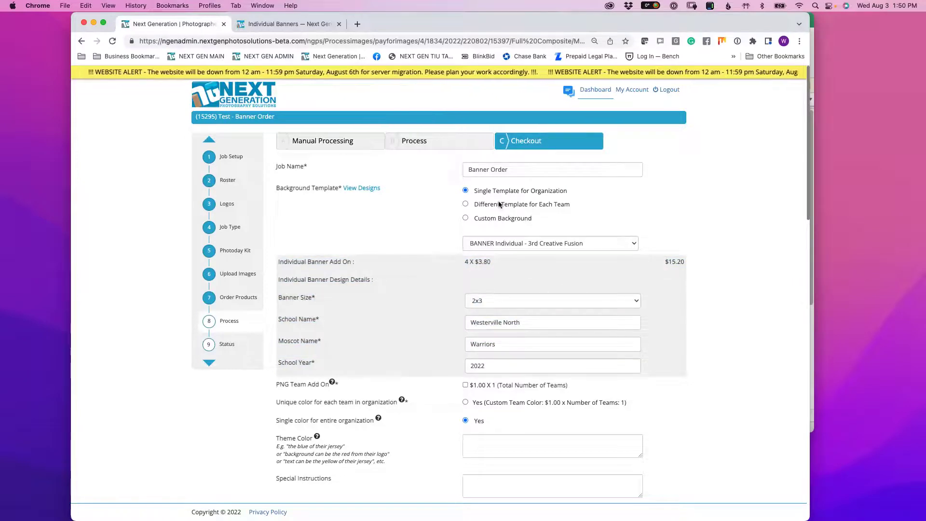
click(537, 244)
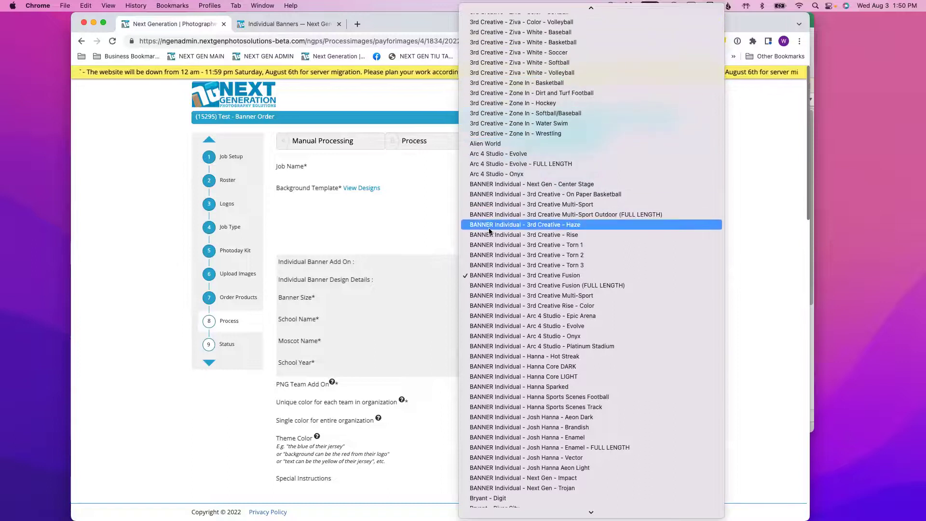
scroll(530, 309, down, 5)
scroll(530, 318, down, 15)
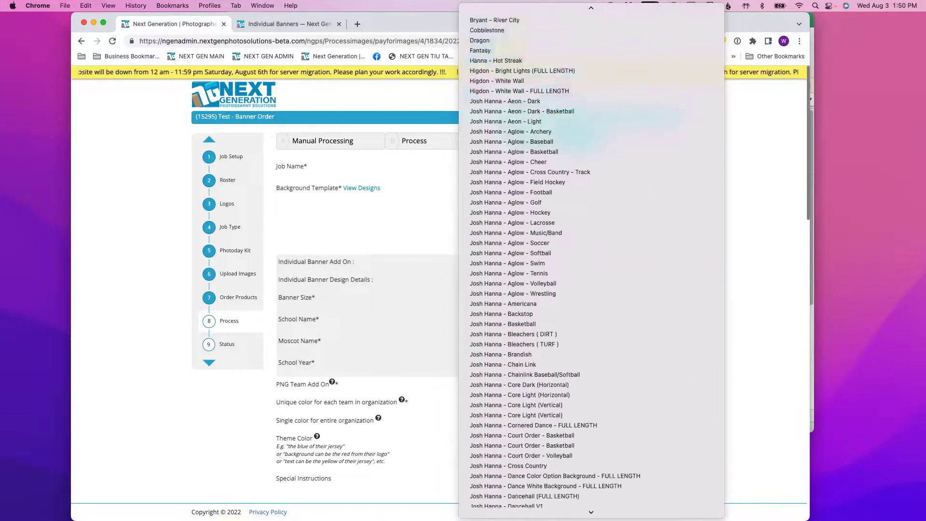
scroll(530, 314, down, 15)
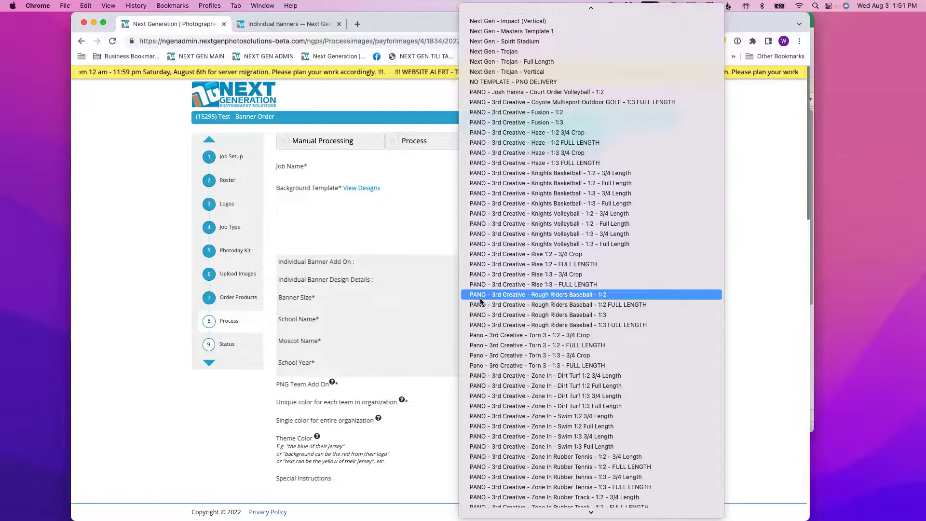
scroll(478, 261, up, 4)
scroll(477, 257, up, 10)
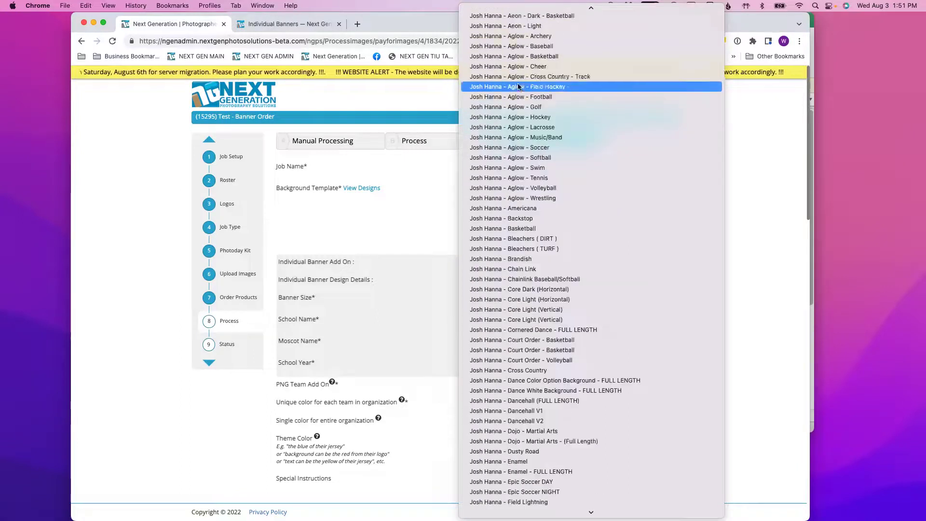
scroll(512, 78, up, 12)
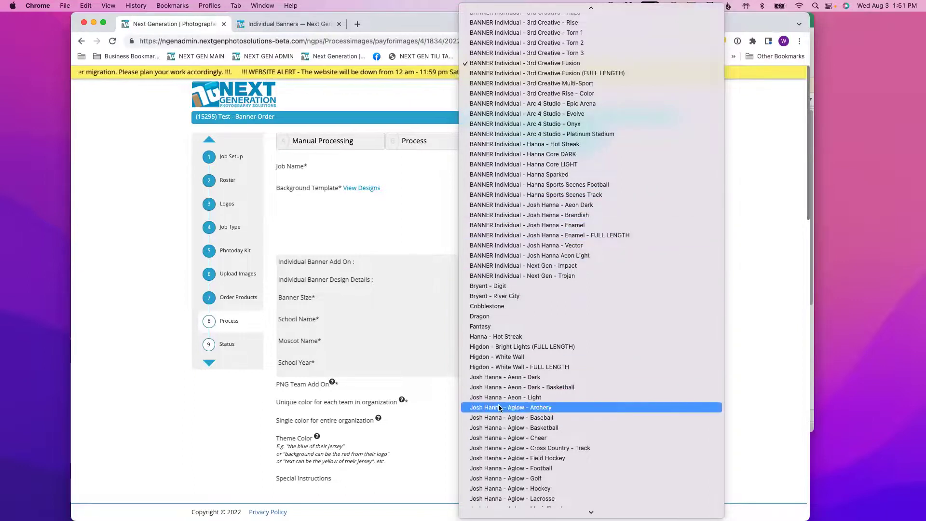
scroll(497, 290, up, 8)
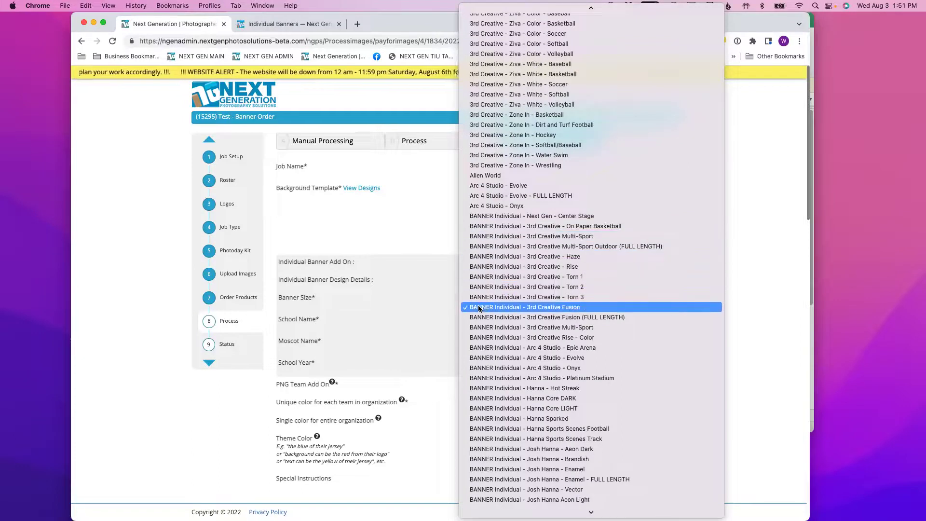
click(389, 240)
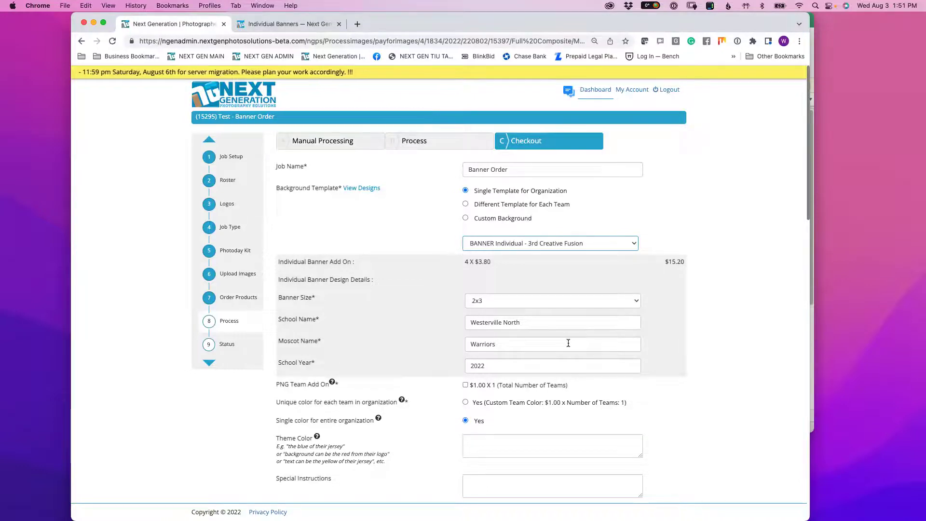
click(464, 263)
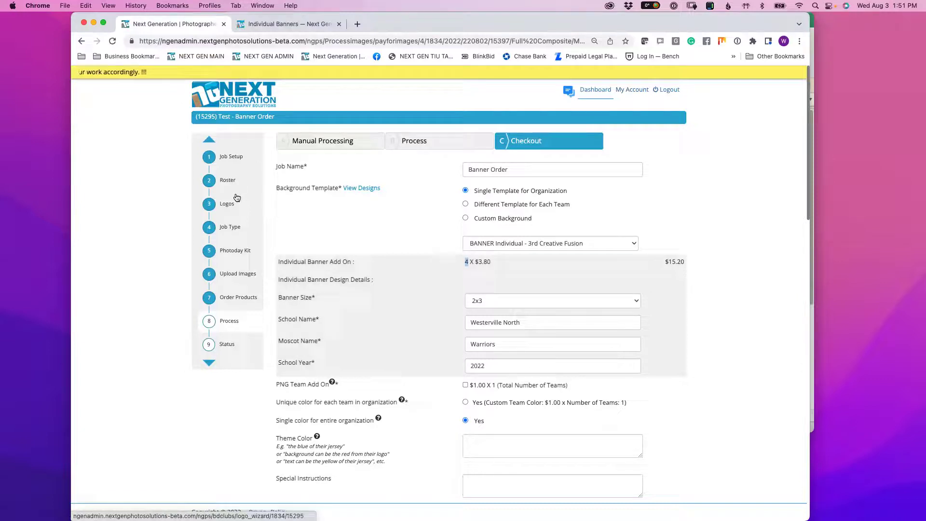
click(510, 244)
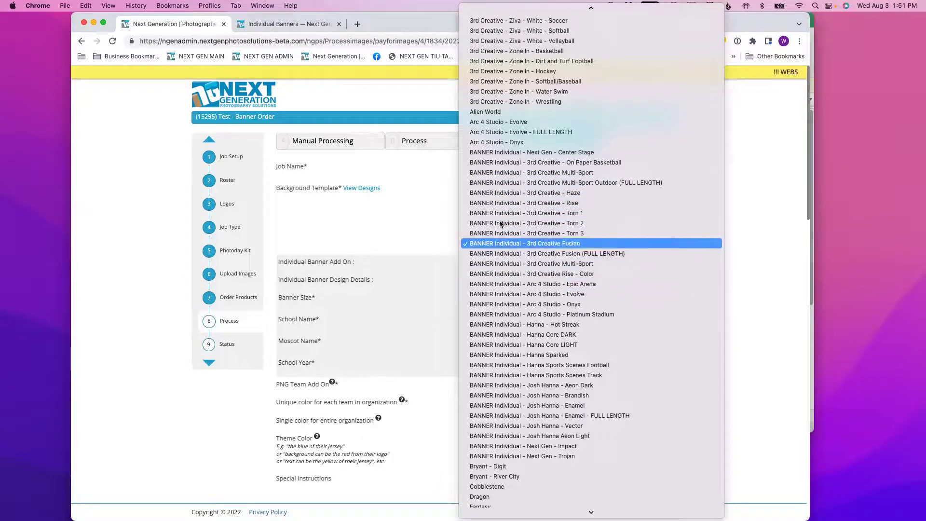
click(441, 262)
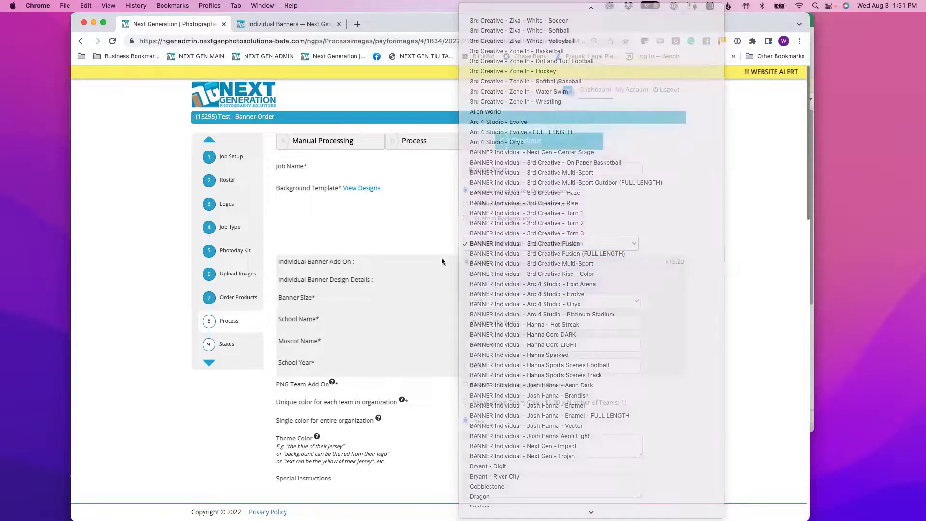
drag(289, 298, 385, 365)
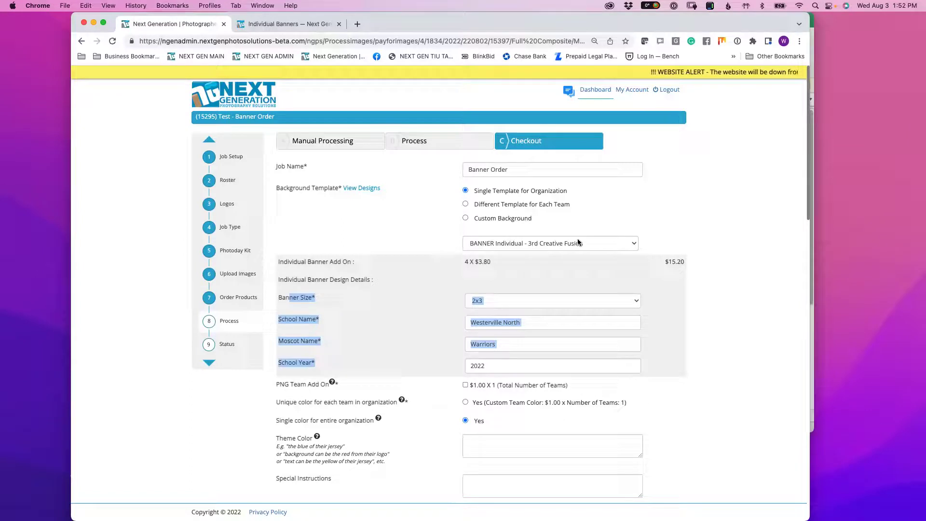
click(499, 300)
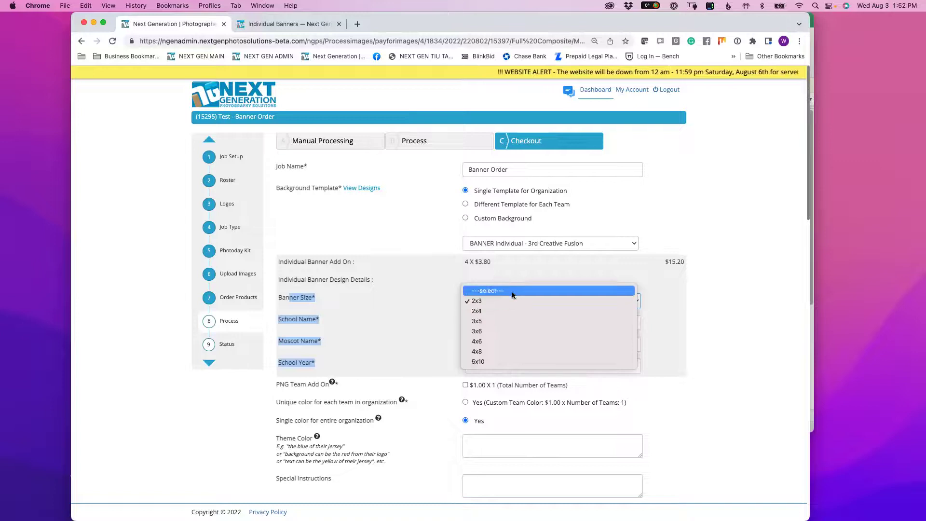
click(701, 281)
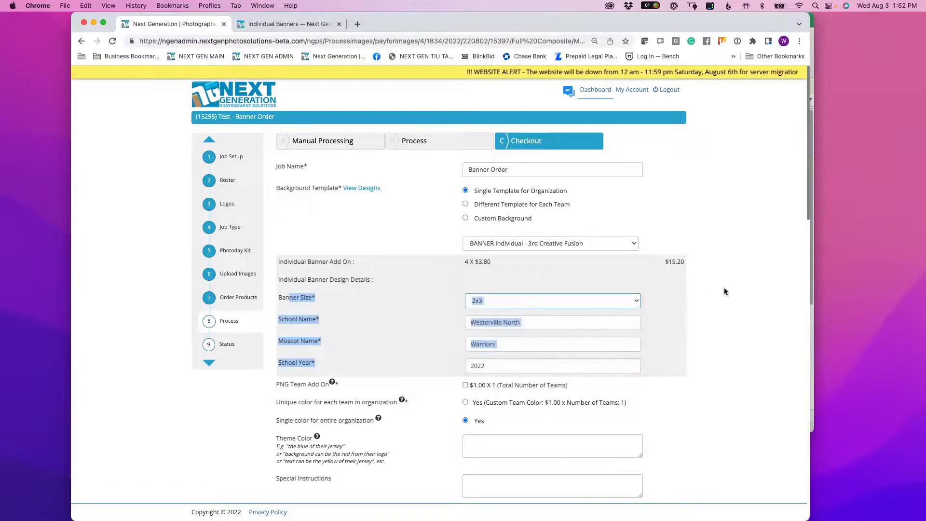